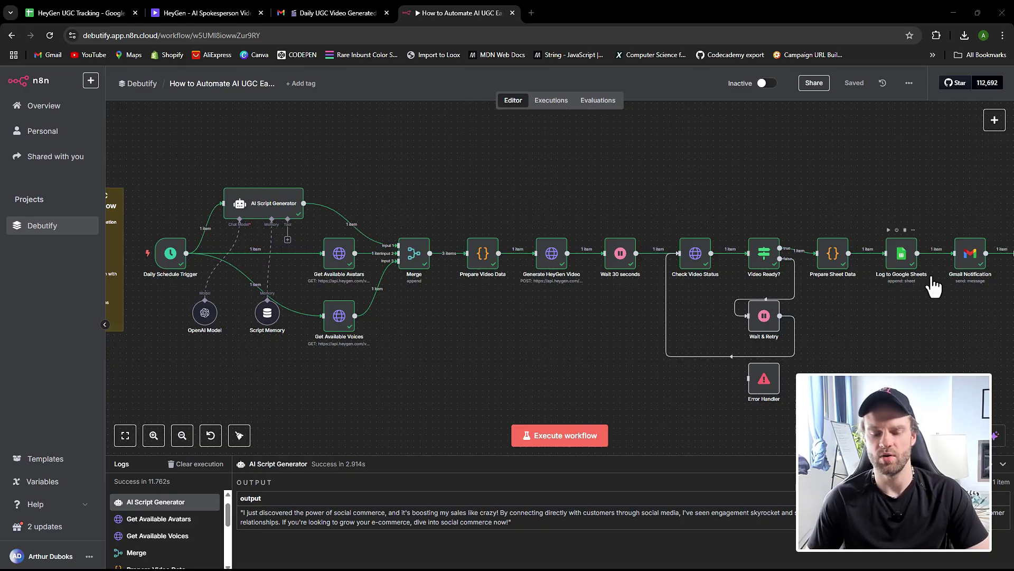
- Look over the full UGC workflow on the canvas, from the daily schedule trigger through to the Gmail notification
scroll(919, 280, right, 5)
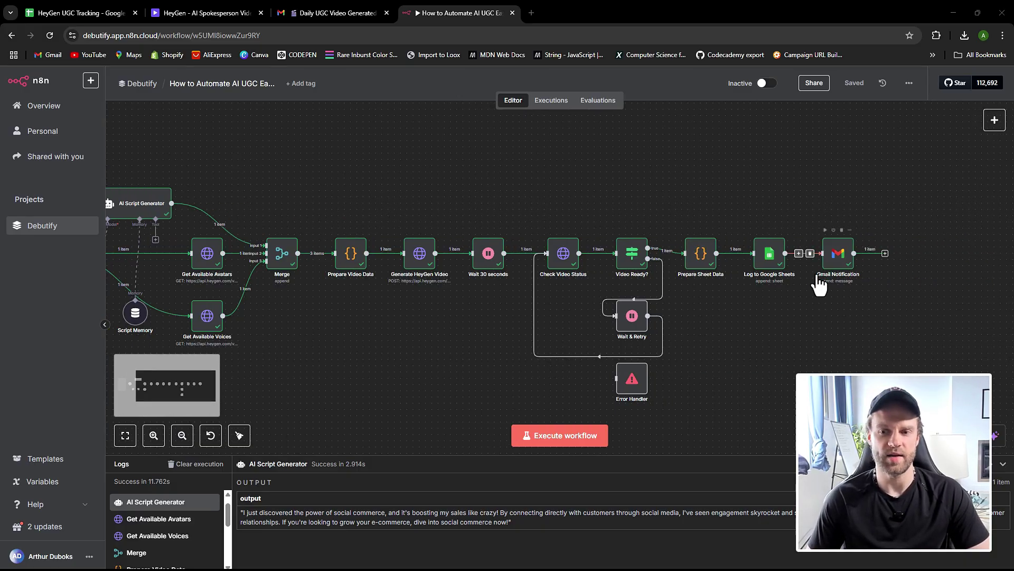
scroll(816, 317, up, 2)
scroll(797, 360, up, 2)
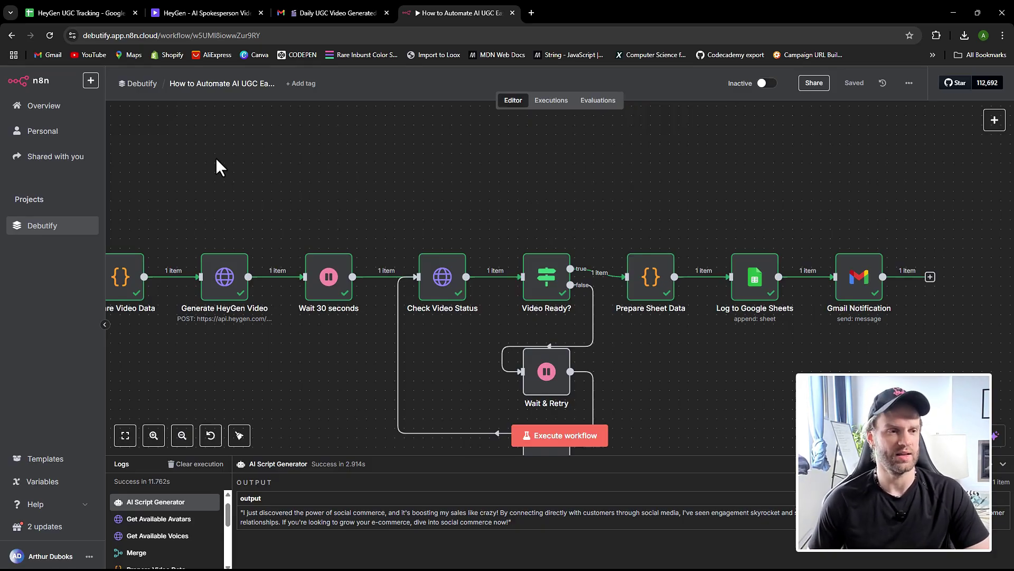
key(1)
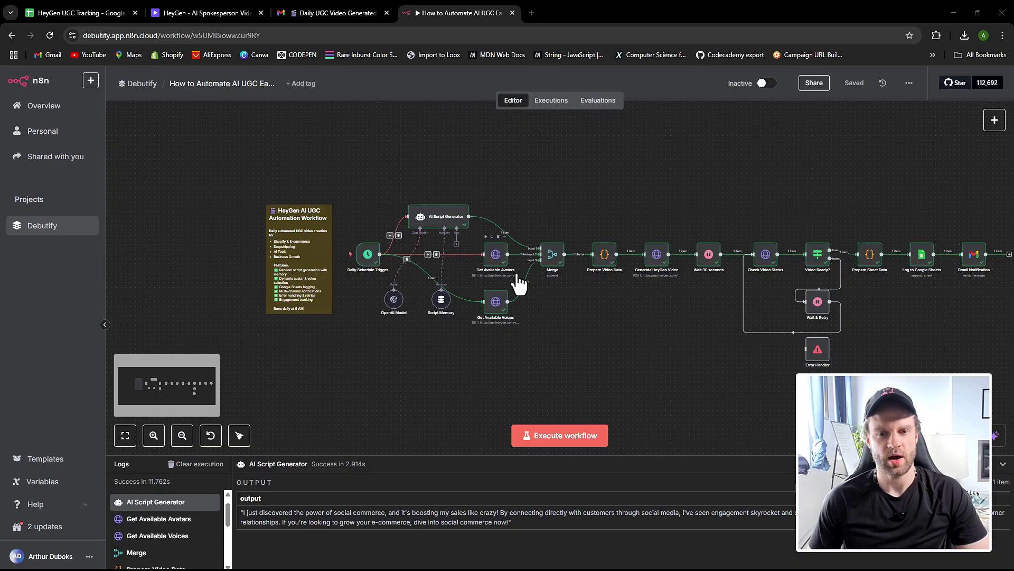
mouse_move(416, 277)
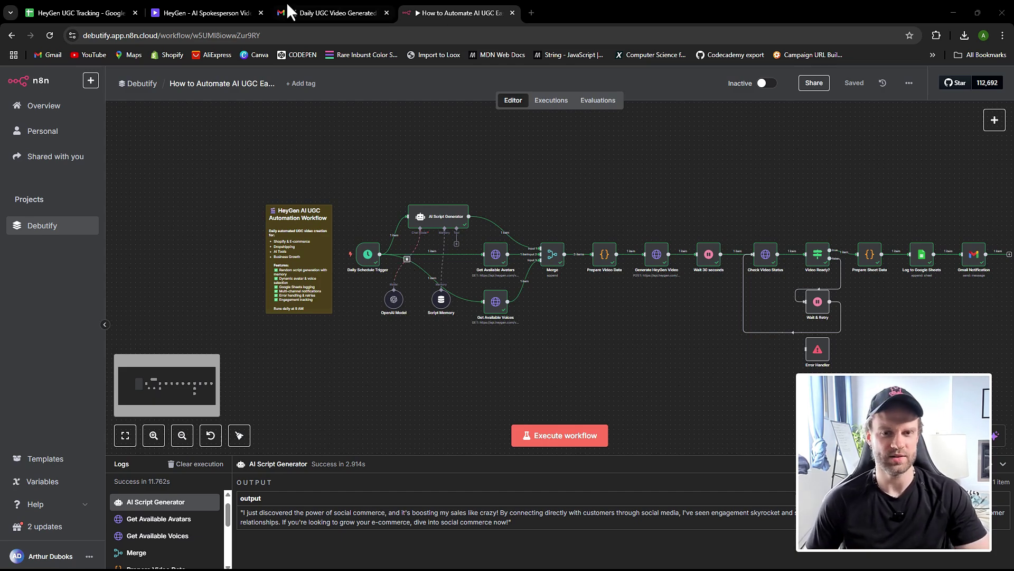
- Switch to Gmail and review the date, niche, estimated engagement and duration in the Daily UGC Video Ready email
click(331, 1)
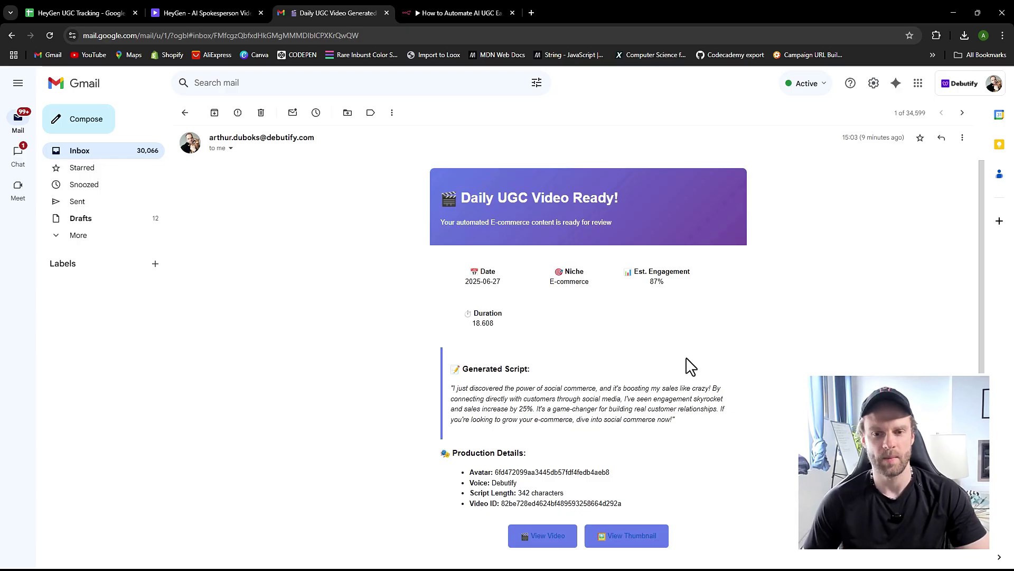
scroll(605, 331, down, 1)
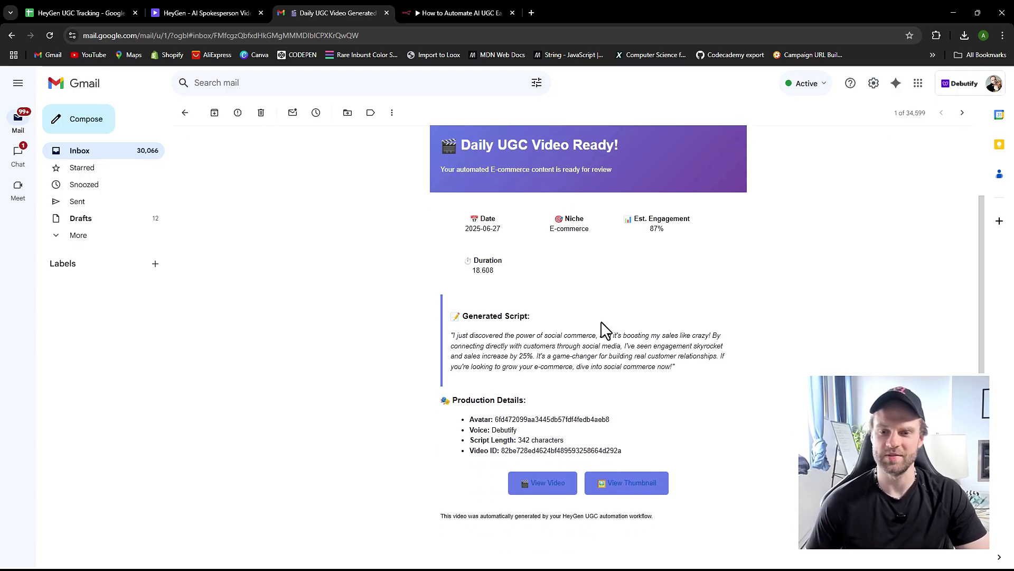
scroll(523, 235, up, 1)
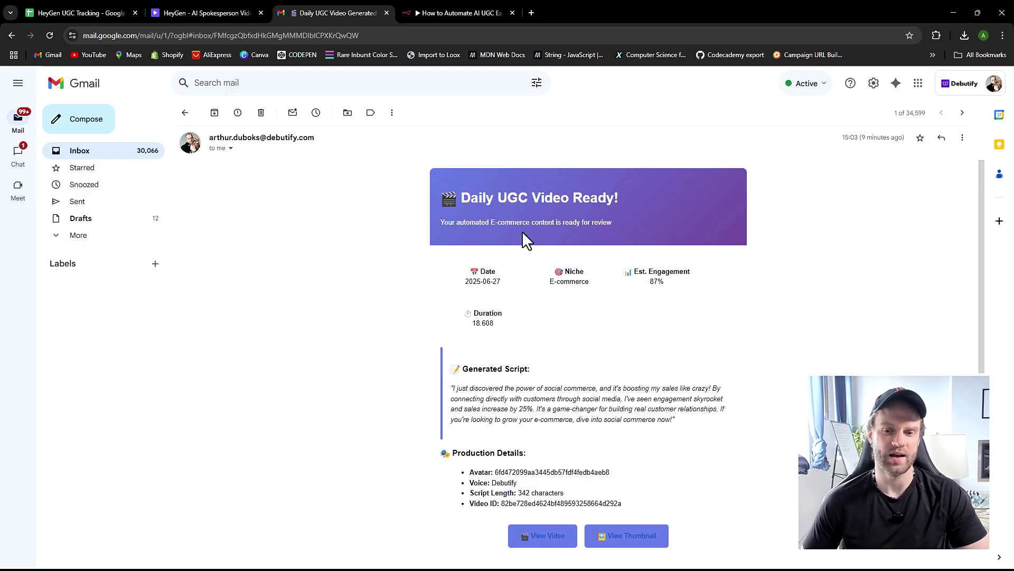
scroll(522, 235, down, 1)
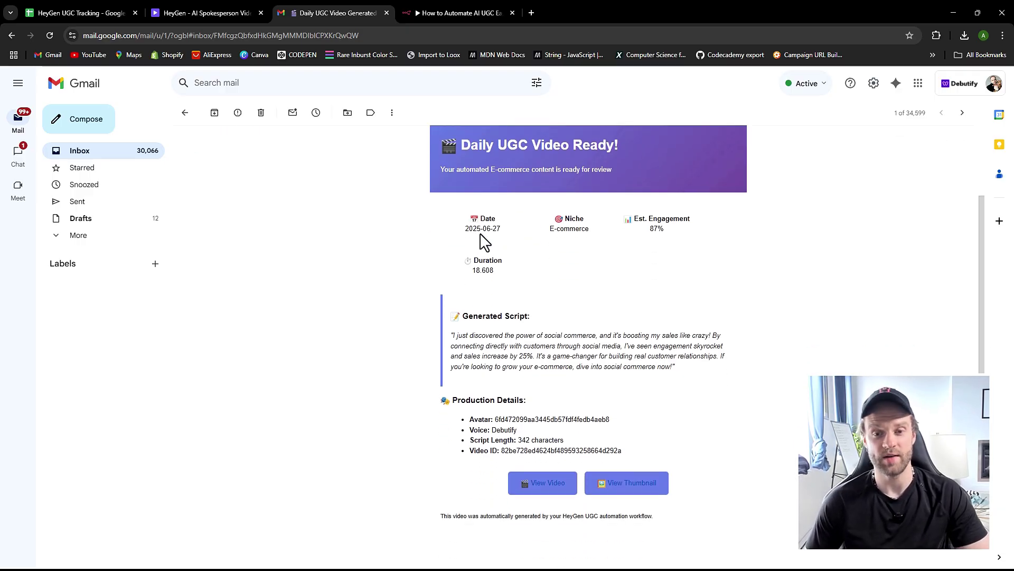
drag(463, 227, 674, 235)
click(528, 235)
click(614, 235)
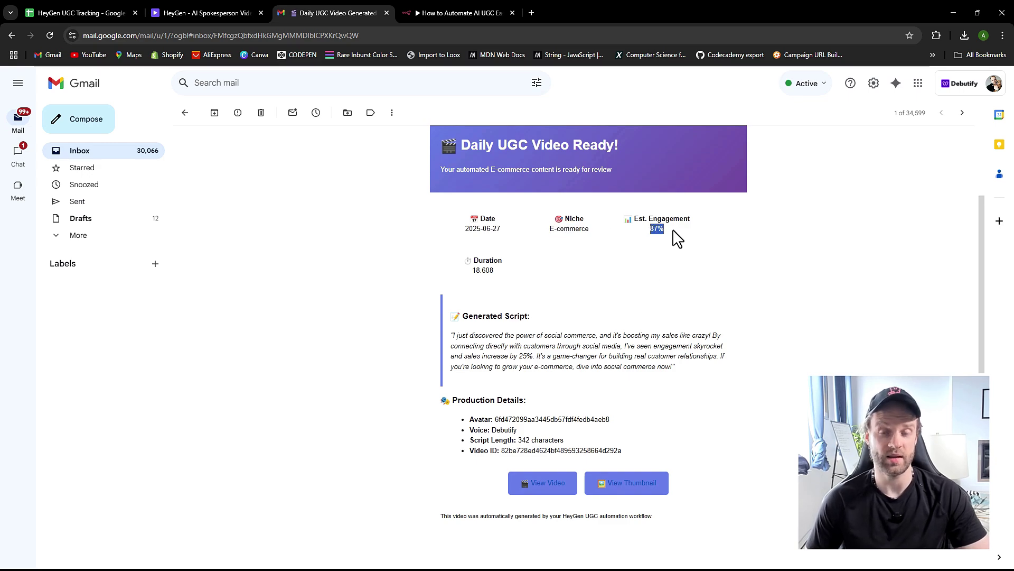
click(674, 235)
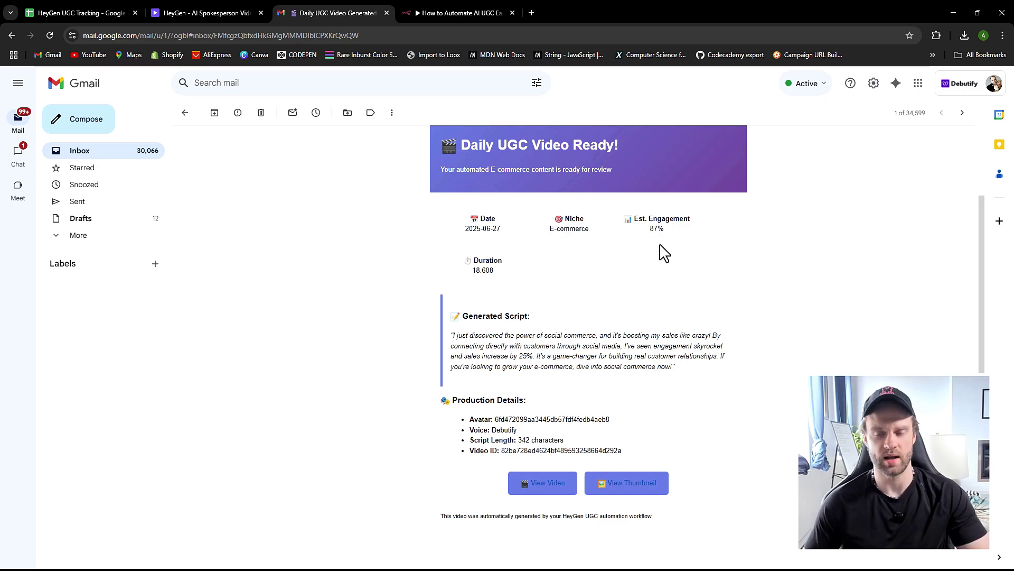
drag(472, 282, 523, 278)
click(523, 280)
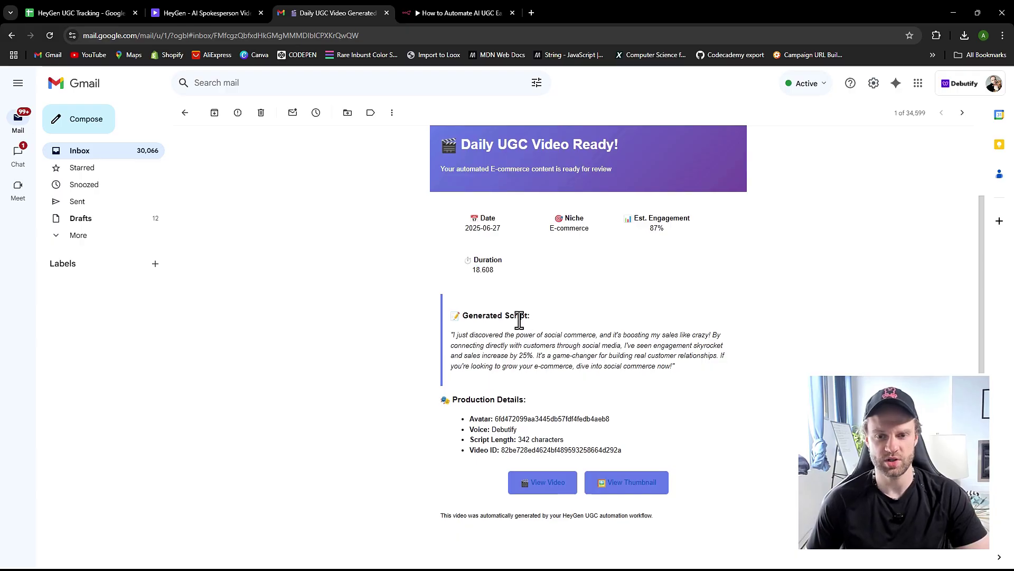
- Read the email's generated script and its production details: avatar, voice, script length and video ID
scroll(519, 320, down, 2)
drag(450, 228, 660, 250)
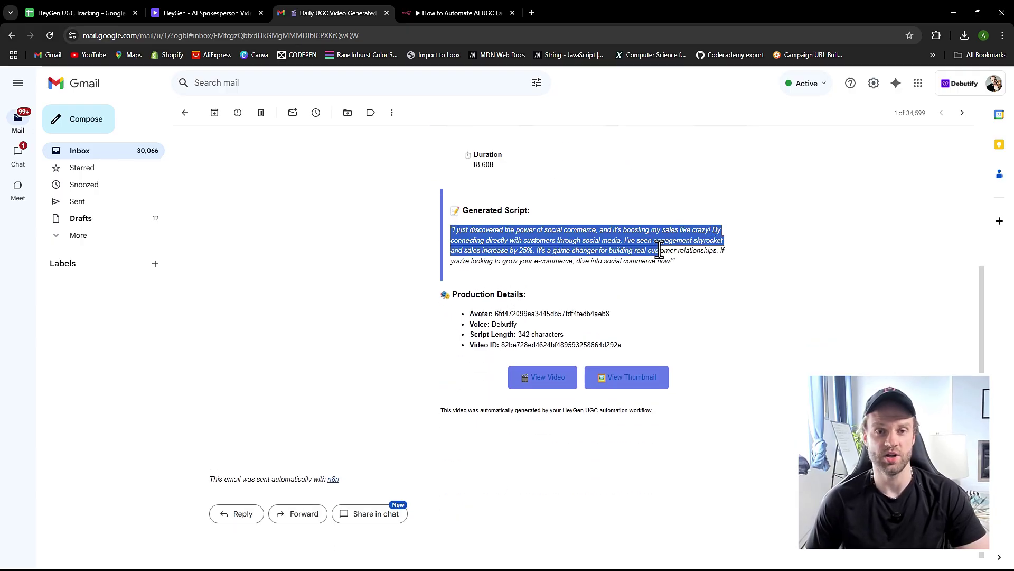
click(521, 314)
drag(470, 313, 610, 313)
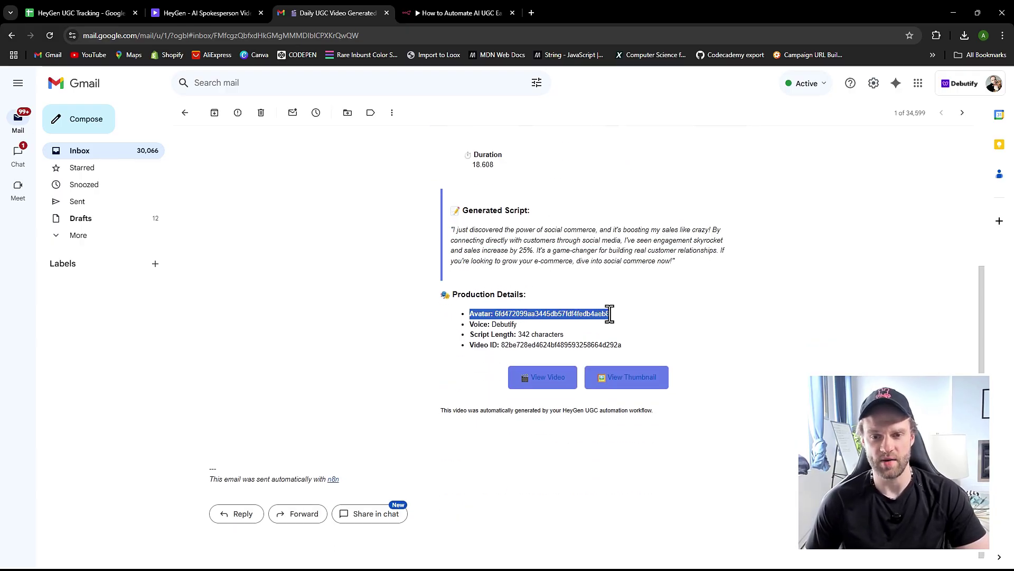
drag(491, 324, 564, 335)
click(503, 330)
click(492, 347)
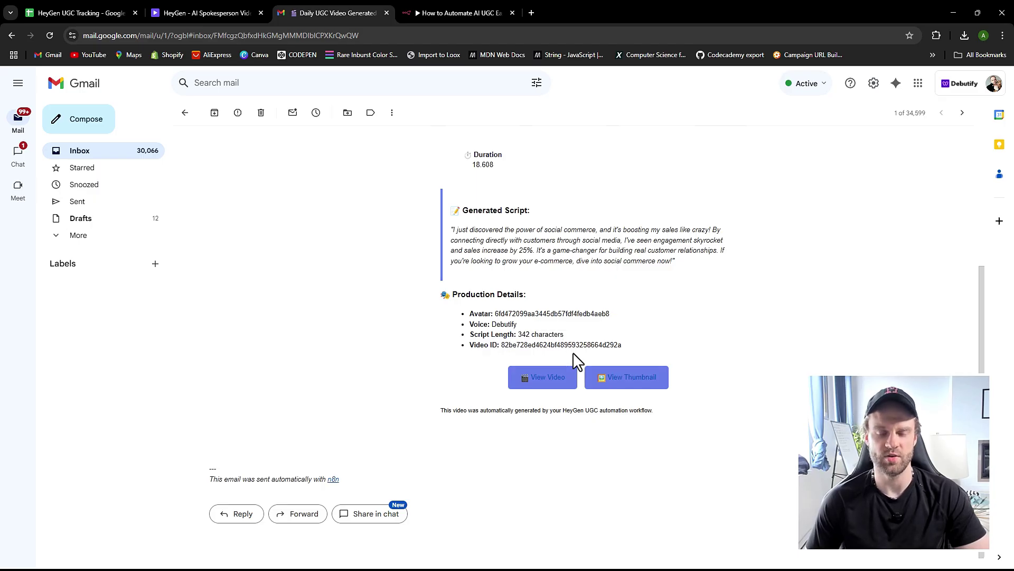
- View the generated HeyGen video from the email, pause it and return to the message
click(547, 388)
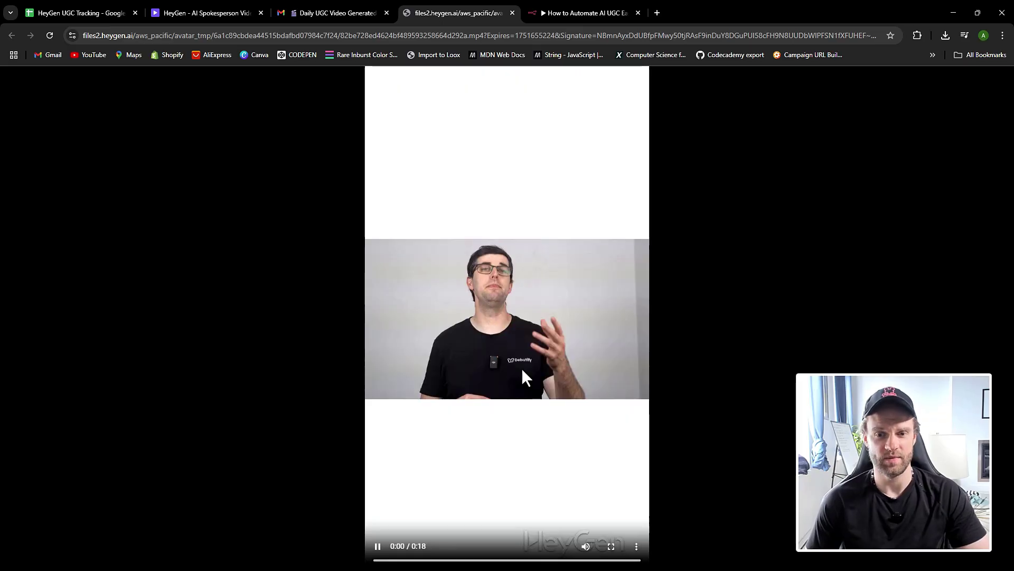
click(377, 546)
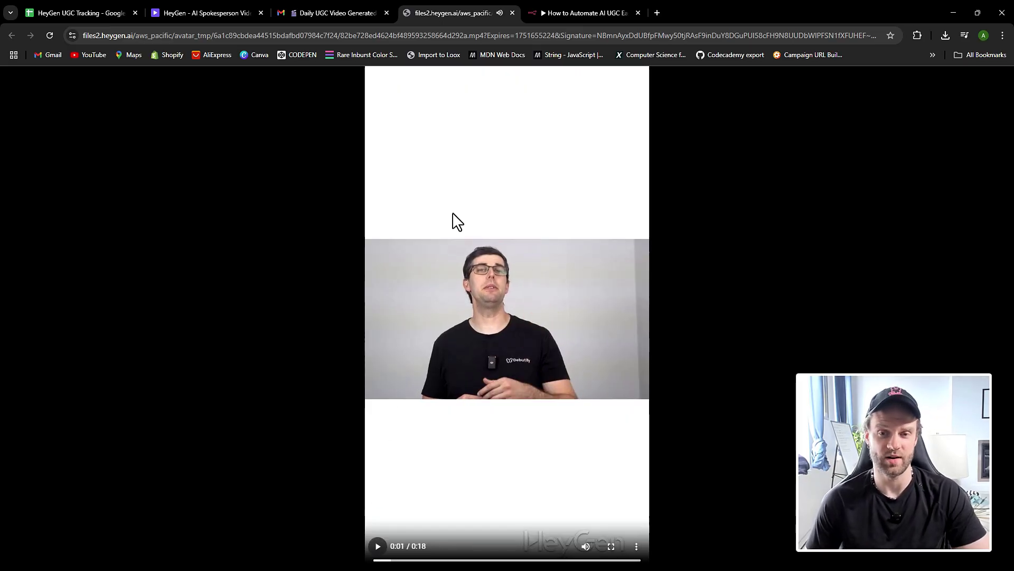
click(511, 12)
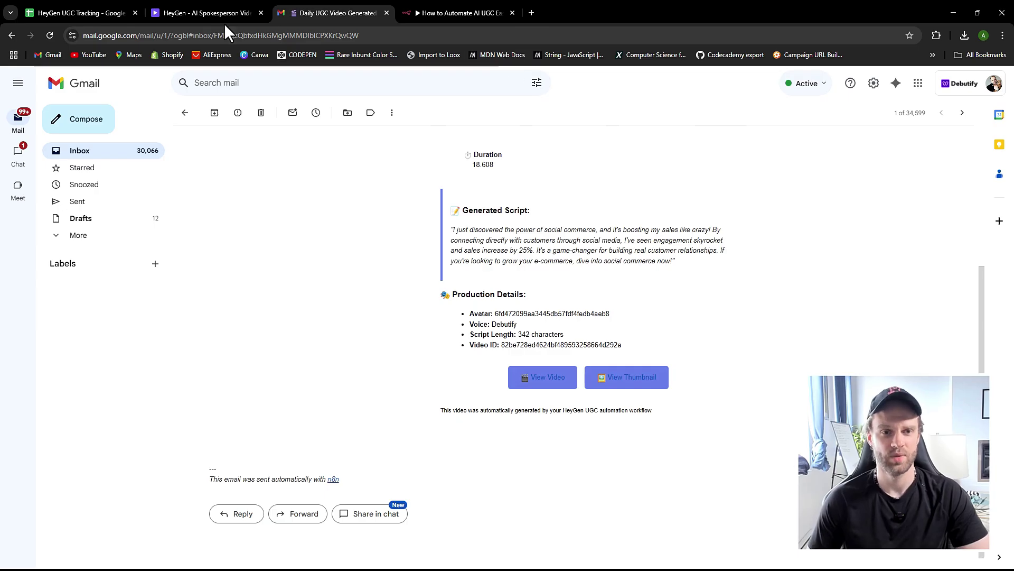
- Review the logged video rows in the HeyGen UGC Tracking spreadsheet and return to the n8n workflow
click(80, 6)
mouse_move(212, 209)
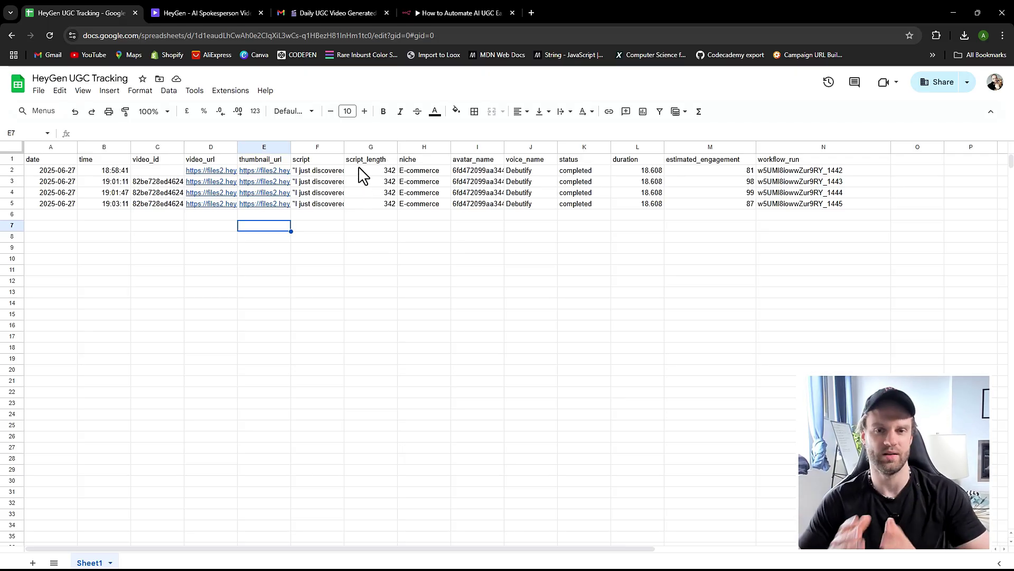
click(438, 12)
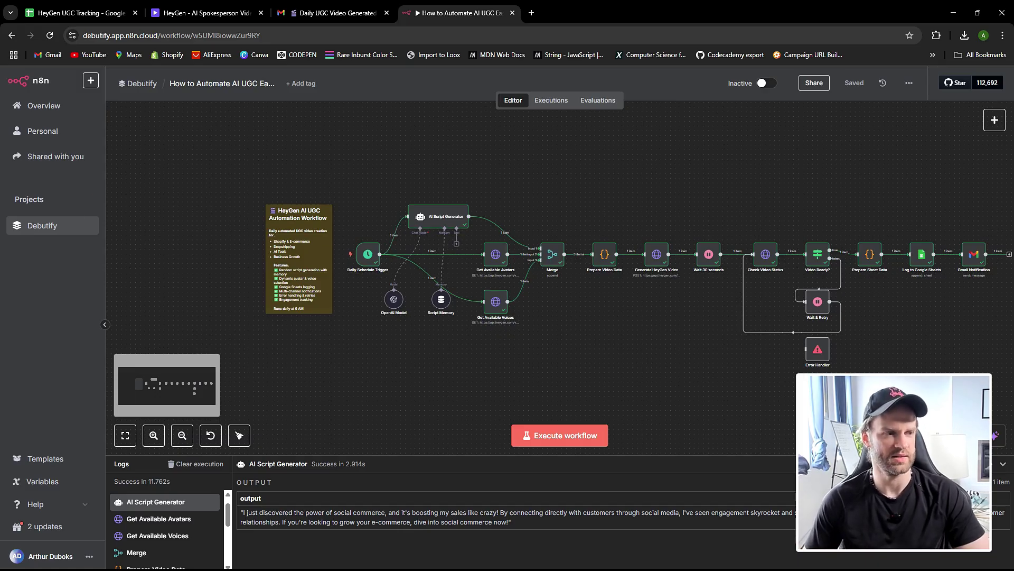
- Inspect the Daily Schedule Trigger node's rules and output, and return to the canvas
scroll(393, 318, up, 5)
scroll(372, 349, down, 3)
scroll(369, 355, up, 6)
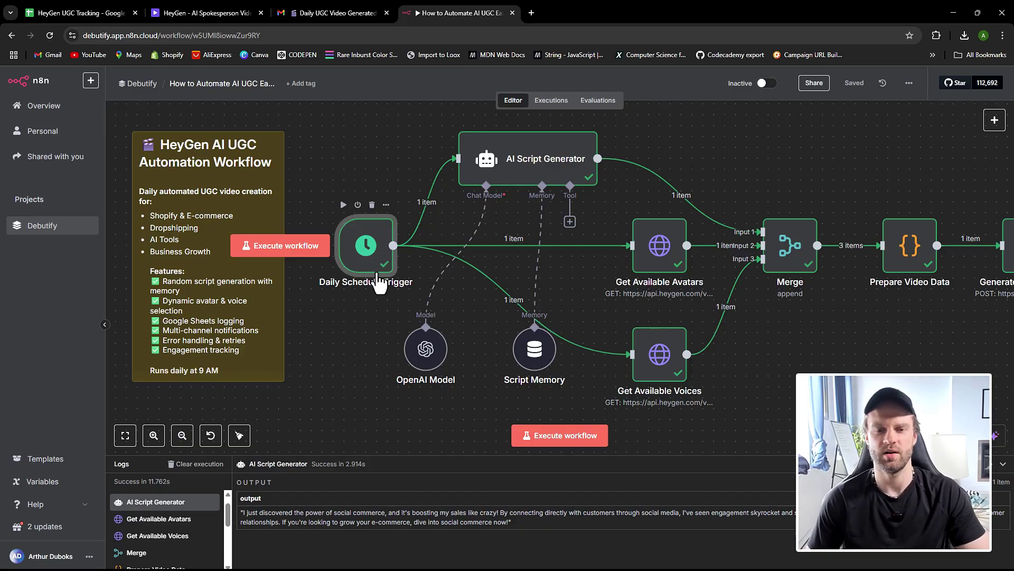
double_click(376, 253)
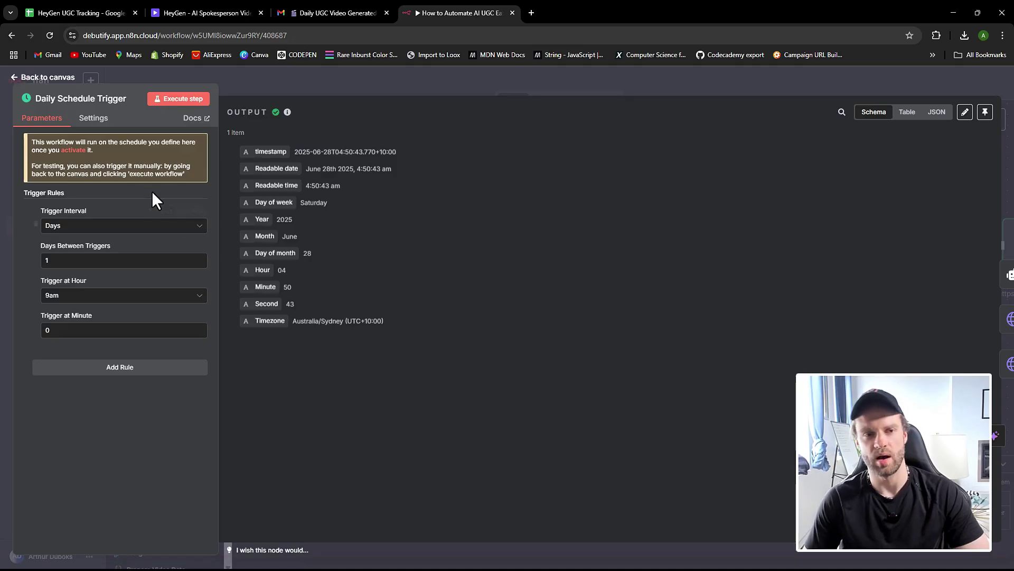
click(42, 78)
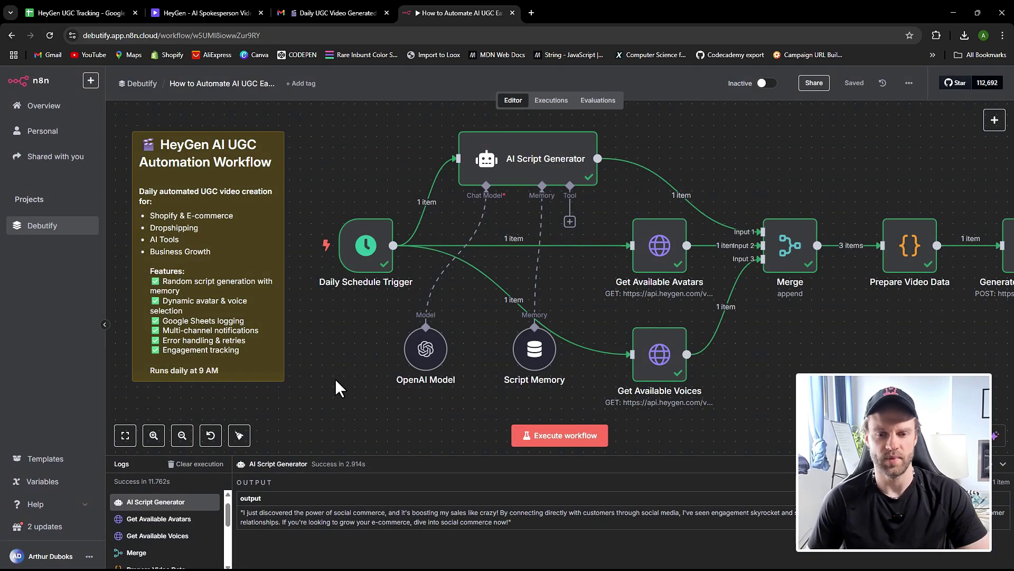
- Search the node library for the Schedule Trigger using "sche"
scroll(336, 381, down, 2)
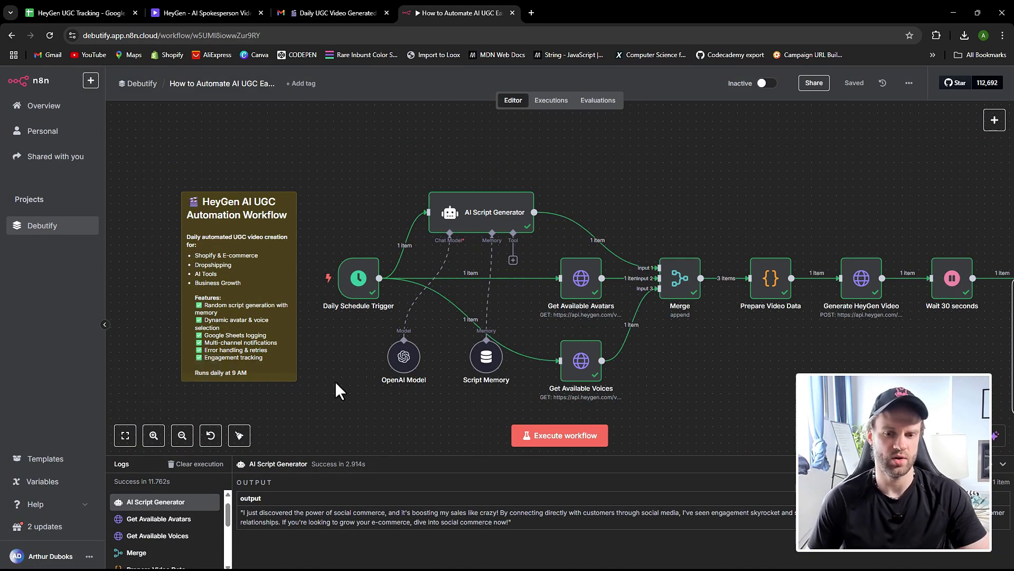
right_click(325, 355)
click(341, 365)
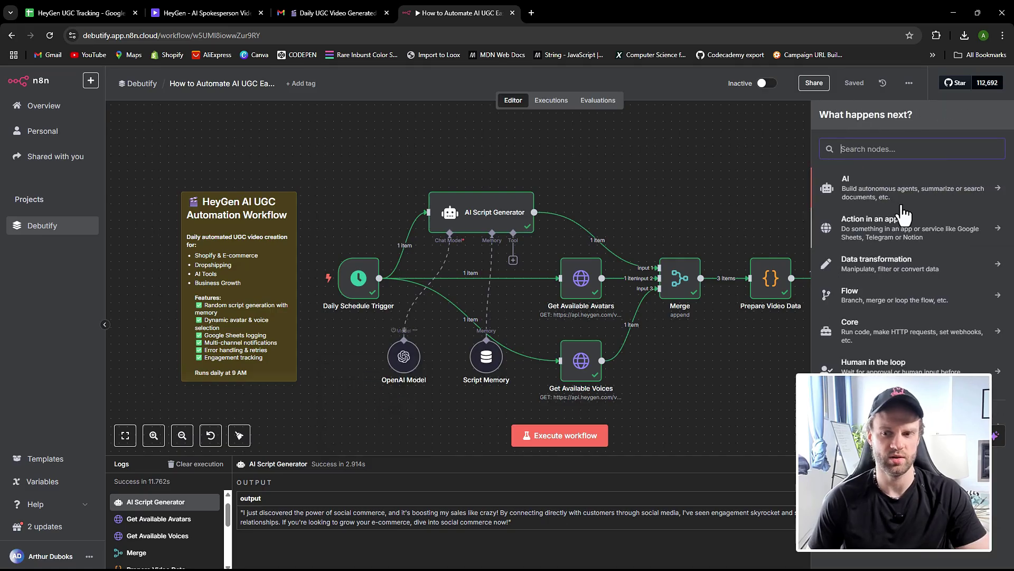
text(send)
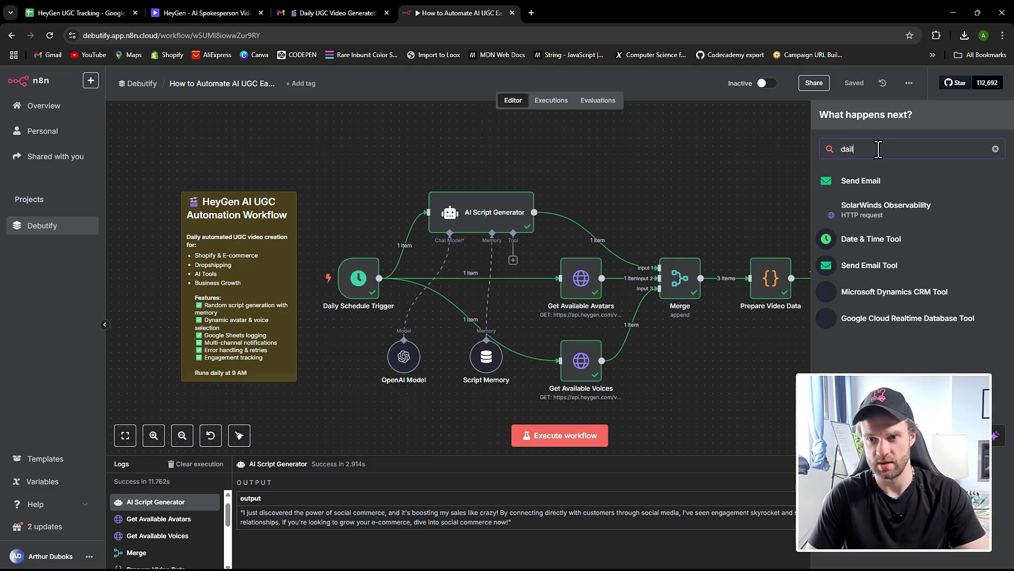
key(BackSpace)
key(BackSpace)
key(BackSpace)
key(BackSpace)
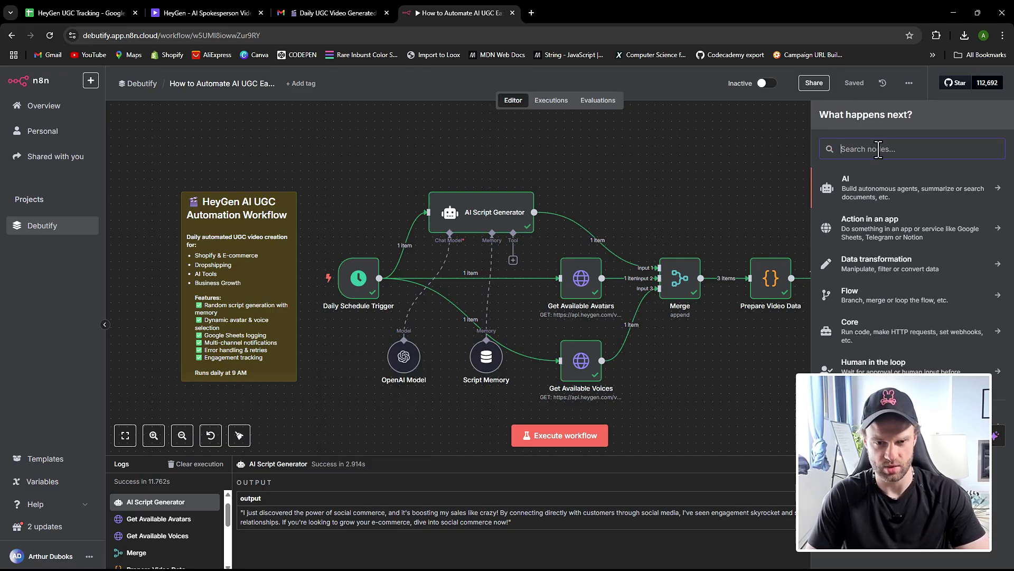
text(tr)
key(BackSpace)
key(BackSpace)
text(dat)
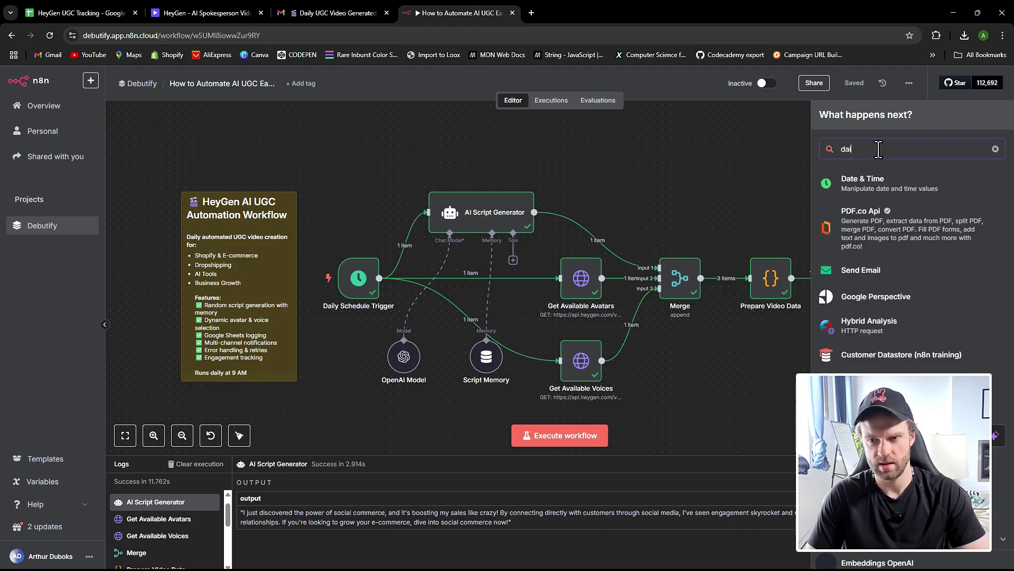
key(BackSpace)
key(BackSpace)
key(BackSpace)
text(sche)
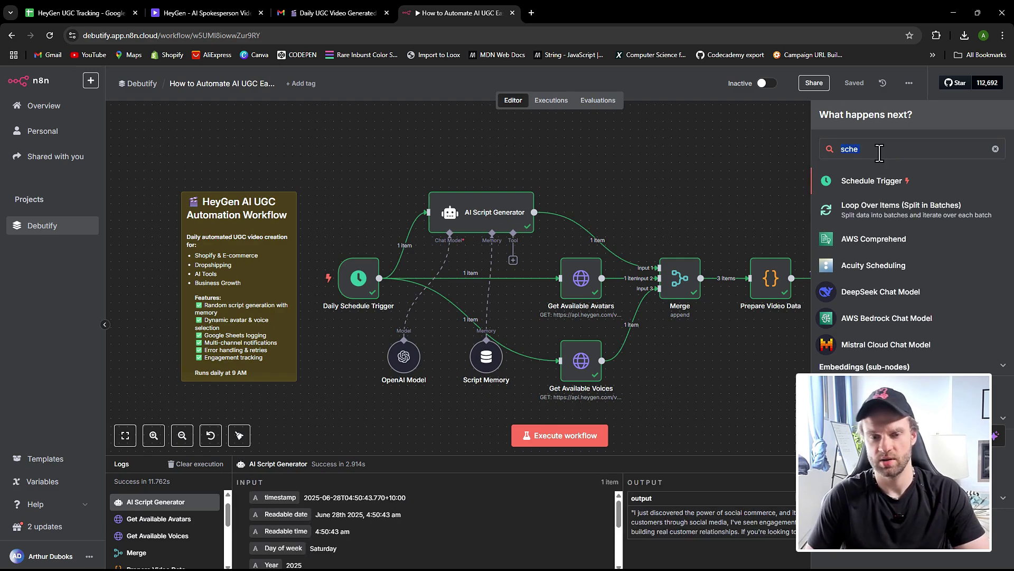
- Search the node library for the AI Agent node using "ai ag", and close the library without adding anything
key(BackSpace)
text(d)
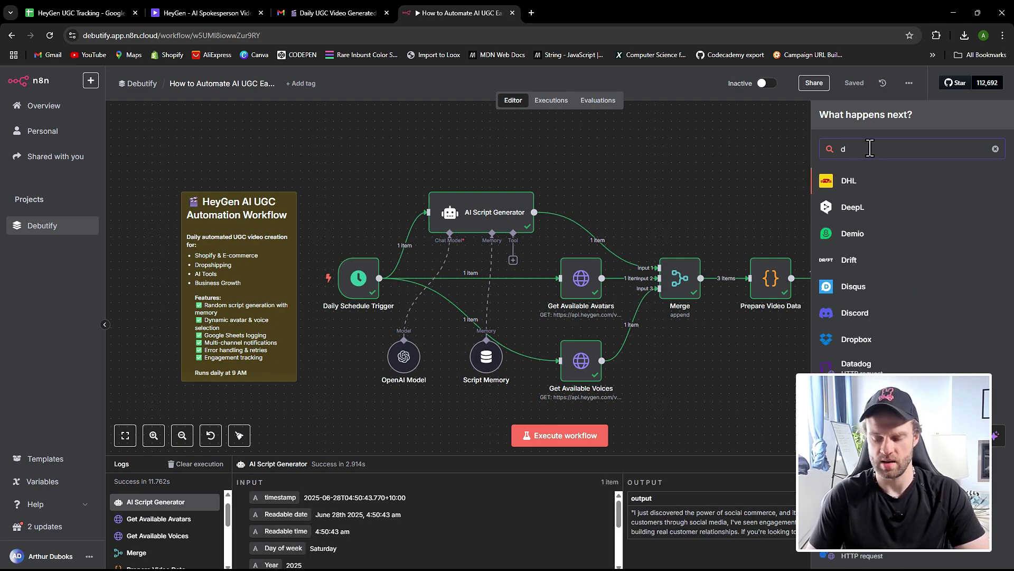
key(BackSpace)
text(ai ag)
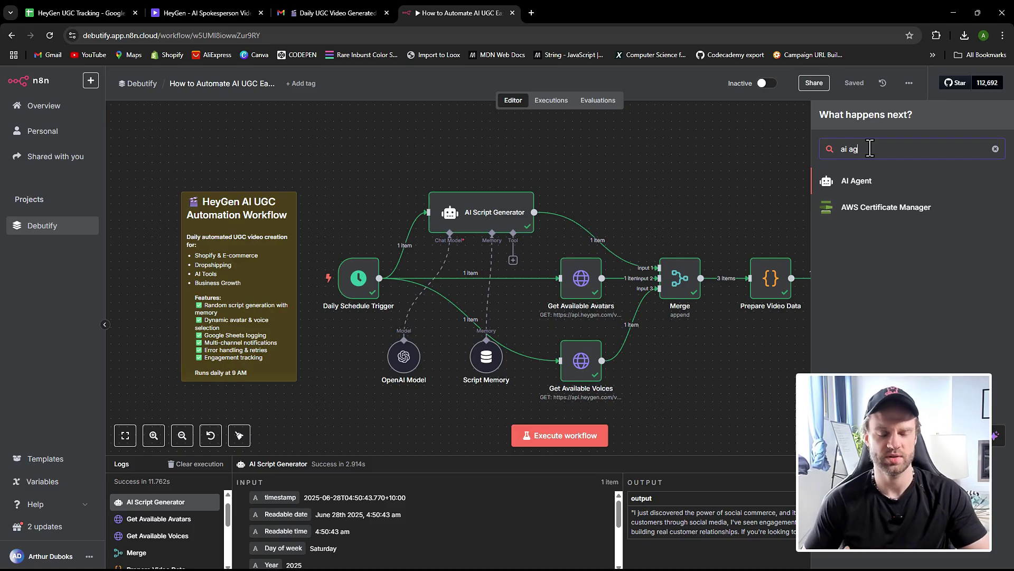
click(668, 179)
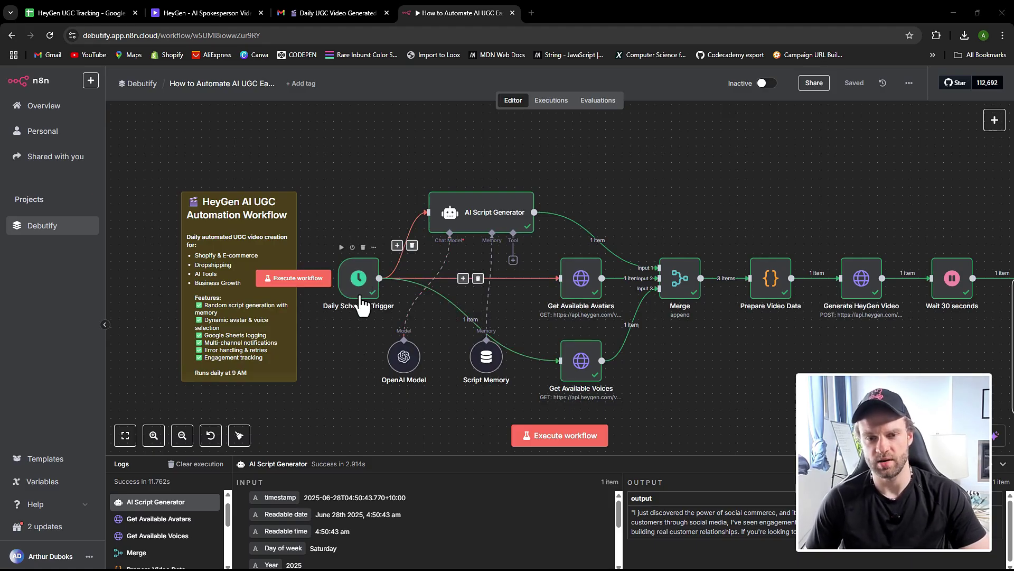
- Inspect the Merge node's mode, number of inputs and combined output, and return to the canvas
click(465, 229)
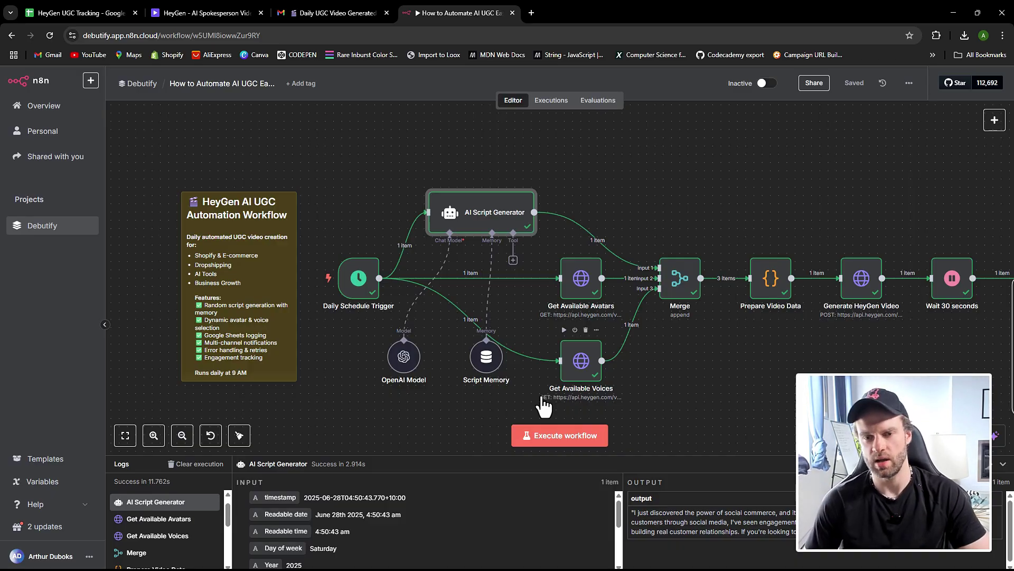
click(668, 373)
scroll(629, 314, up, 2)
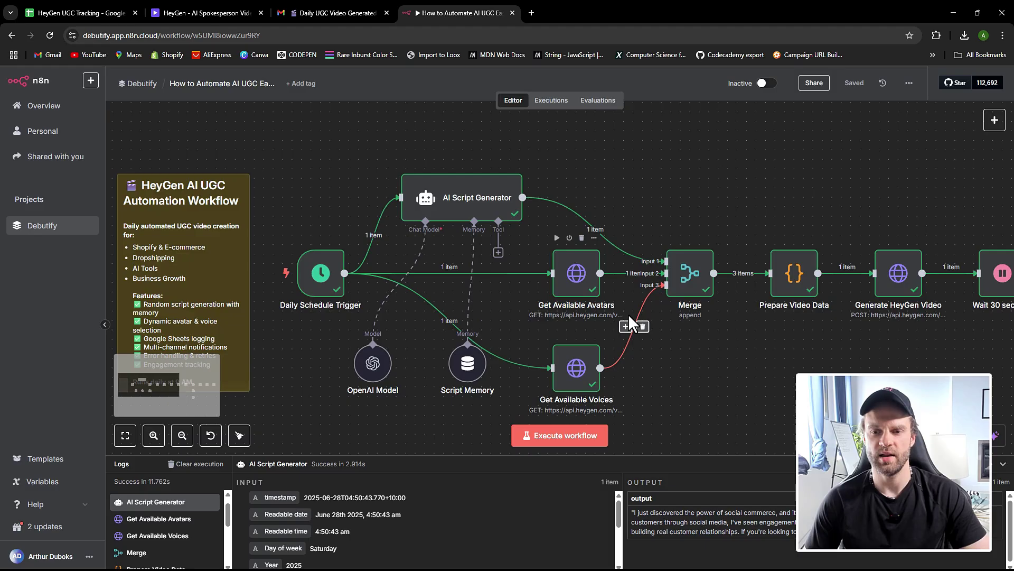
double_click(689, 286)
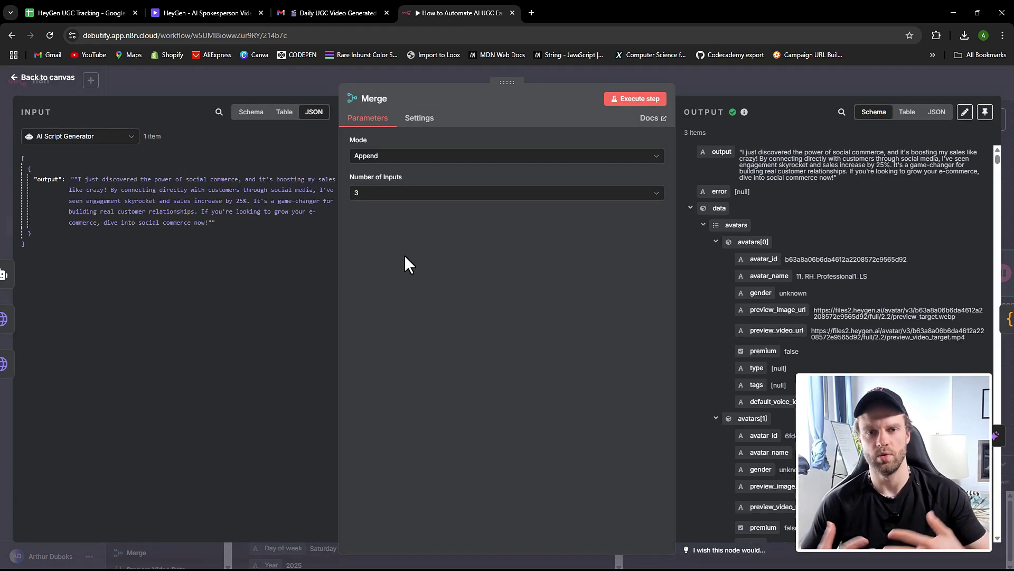
click(44, 78)
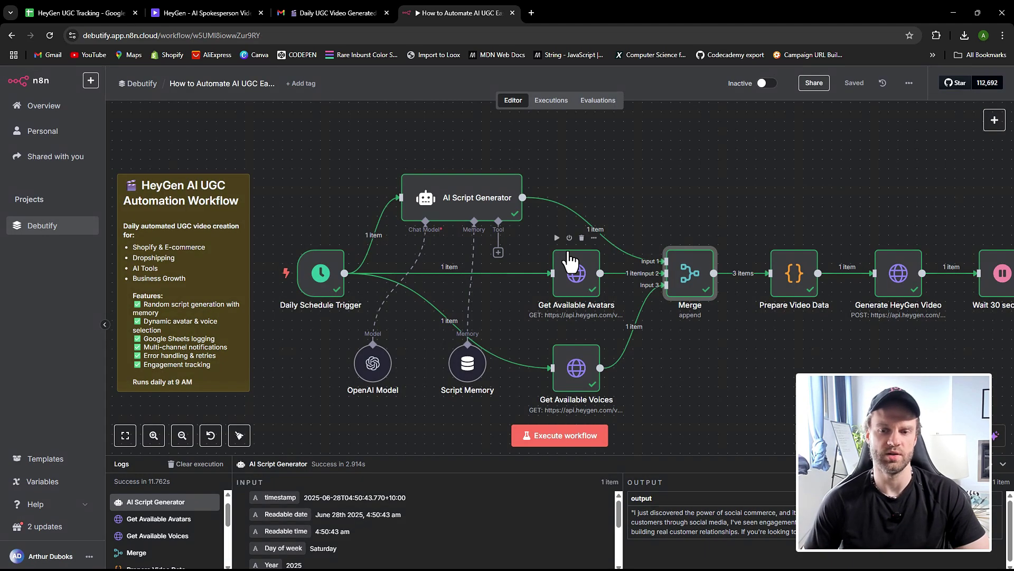
- Open the AI Script Generator node and enlarge its user message prompt field to read more of the text
mouse_move(734, 275)
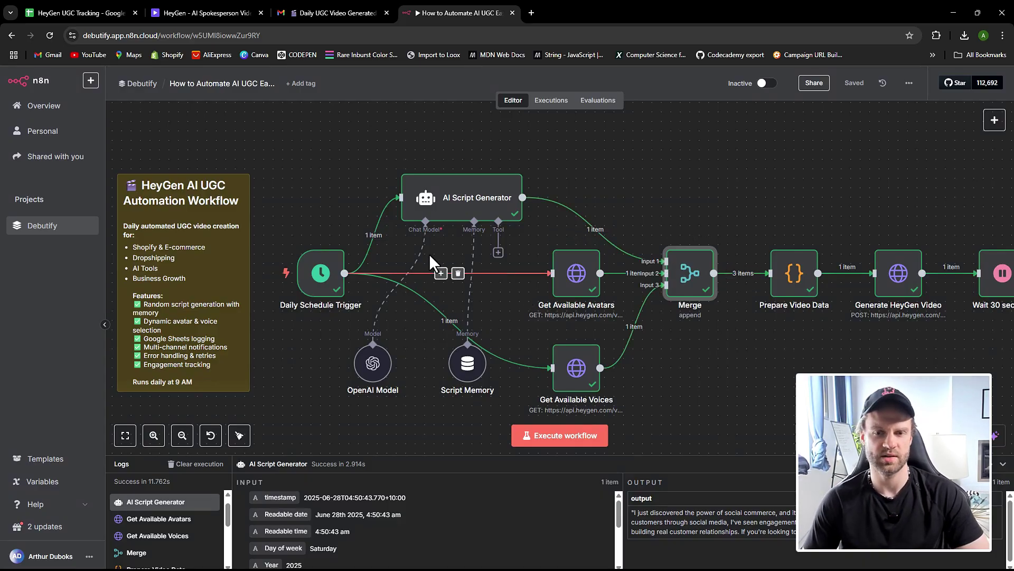
mouse_move(462, 210)
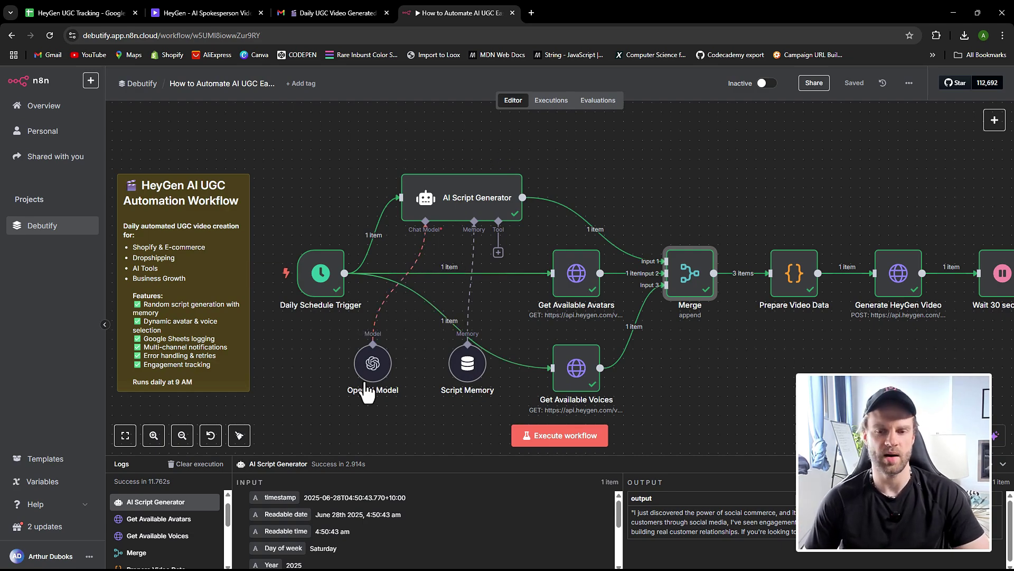
mouse_move(465, 373)
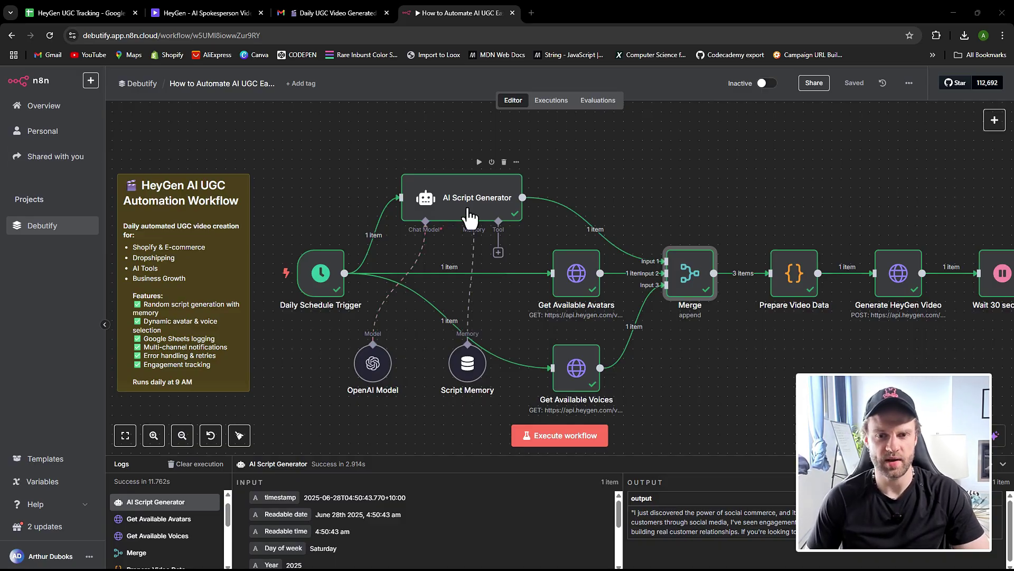
click(478, 211)
double_click(478, 212)
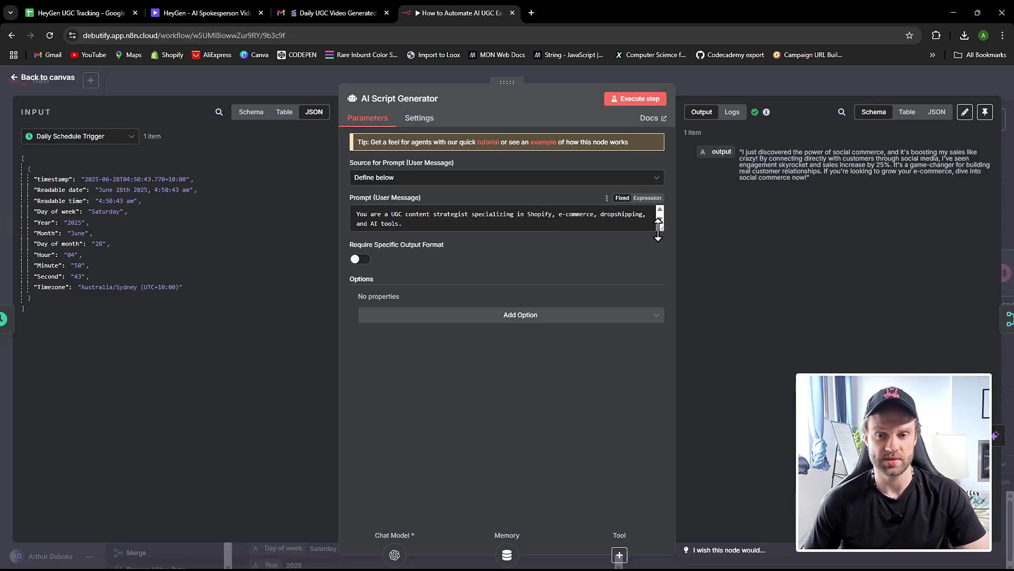
drag(659, 231, 660, 238)
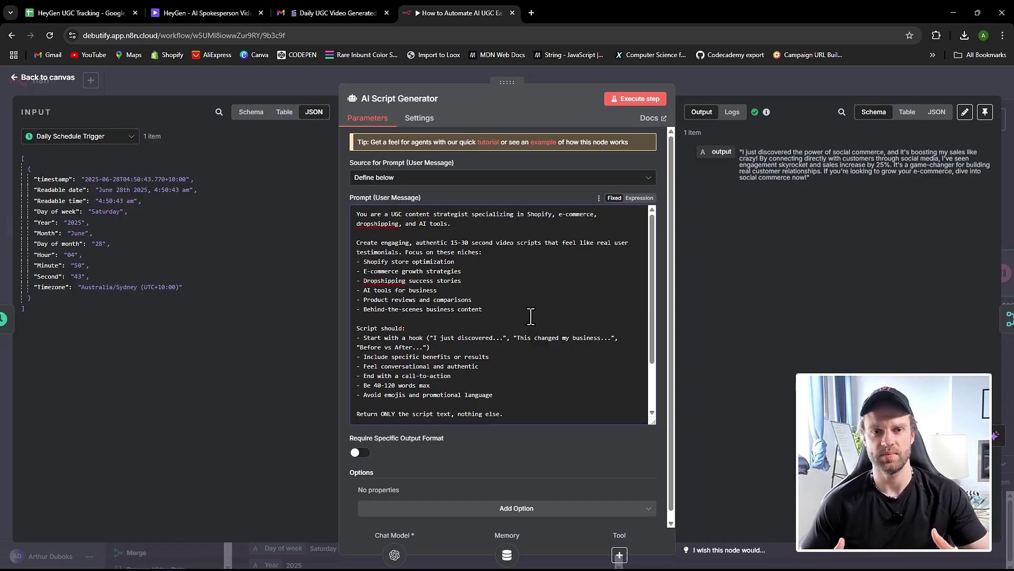
- Examine the content niches listed in the AI Script Generator prompt, from Shopify store optimization to behind-the-scenes business content
click(531, 317)
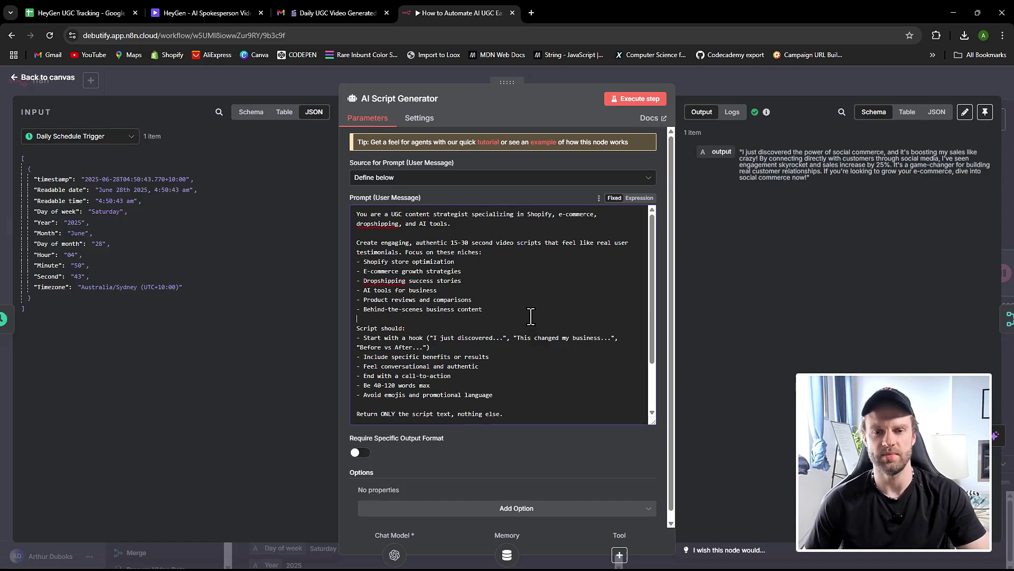
click(489, 274)
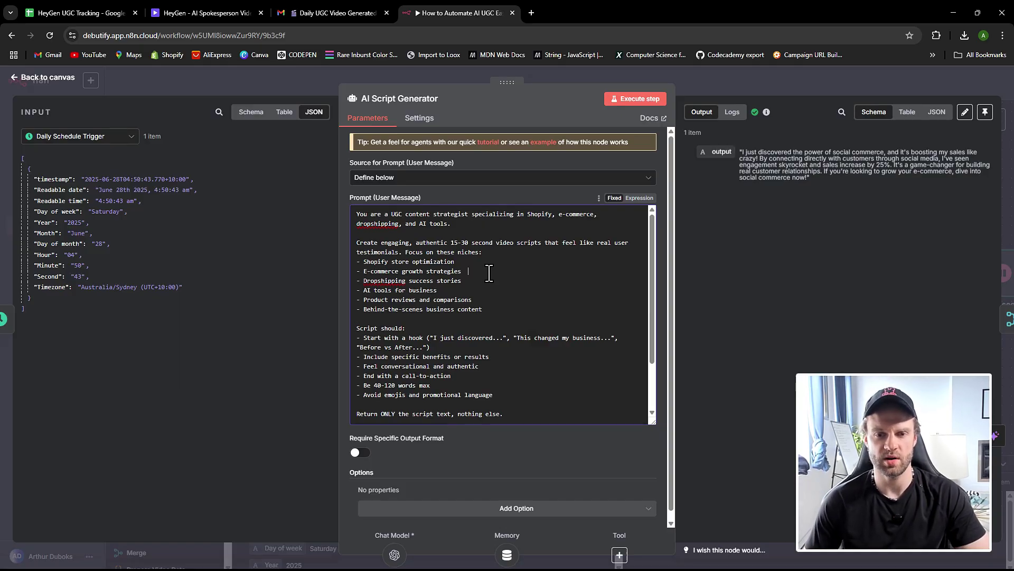
drag(364, 262, 454, 262)
click(396, 280)
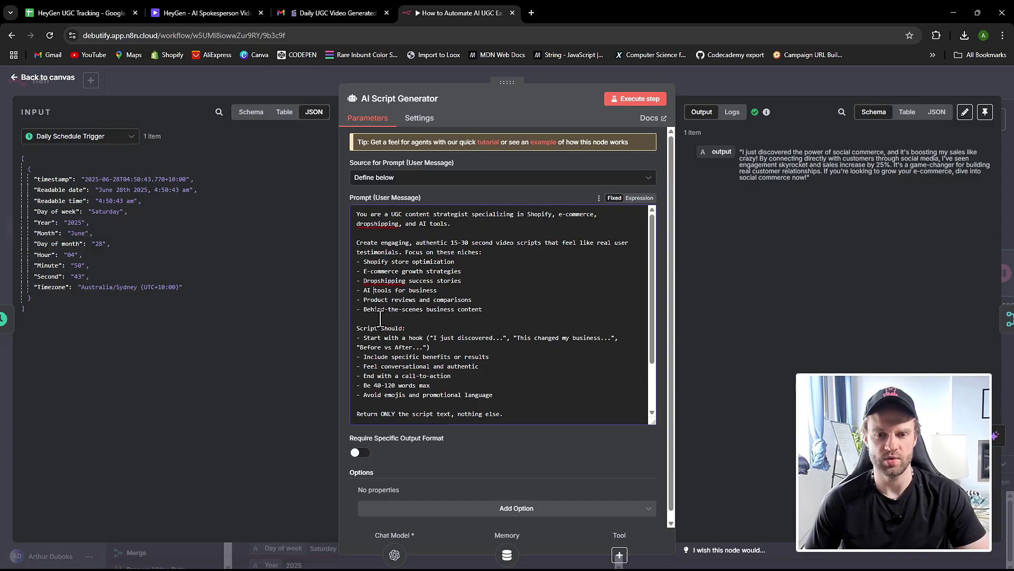
click(483, 309)
scroll(484, 320, down, 1)
scroll(484, 321, down, 1)
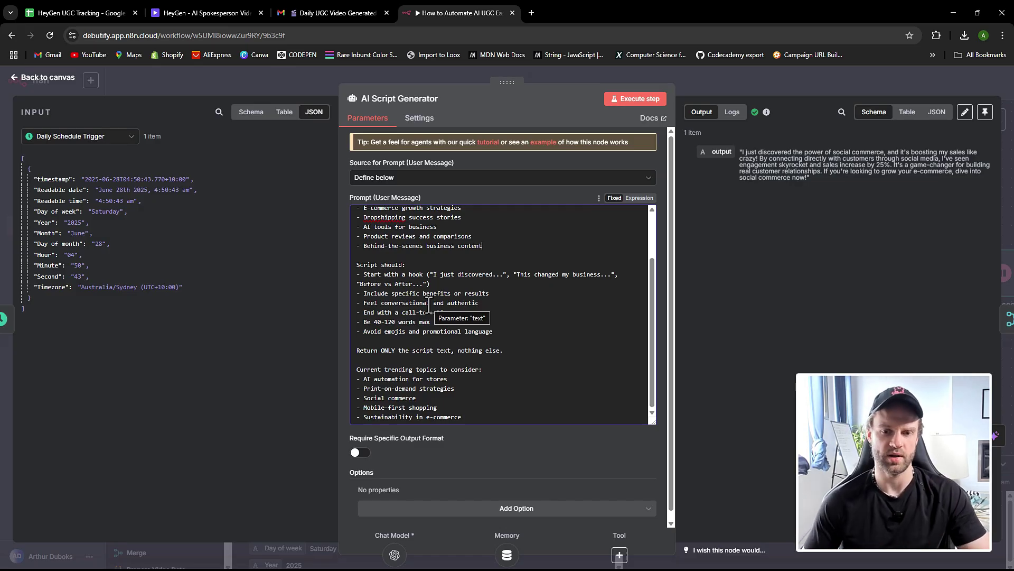
- Examine the prompt's script requirements, word limit and trending topics, and reread the prompt from its beginning
click(389, 317)
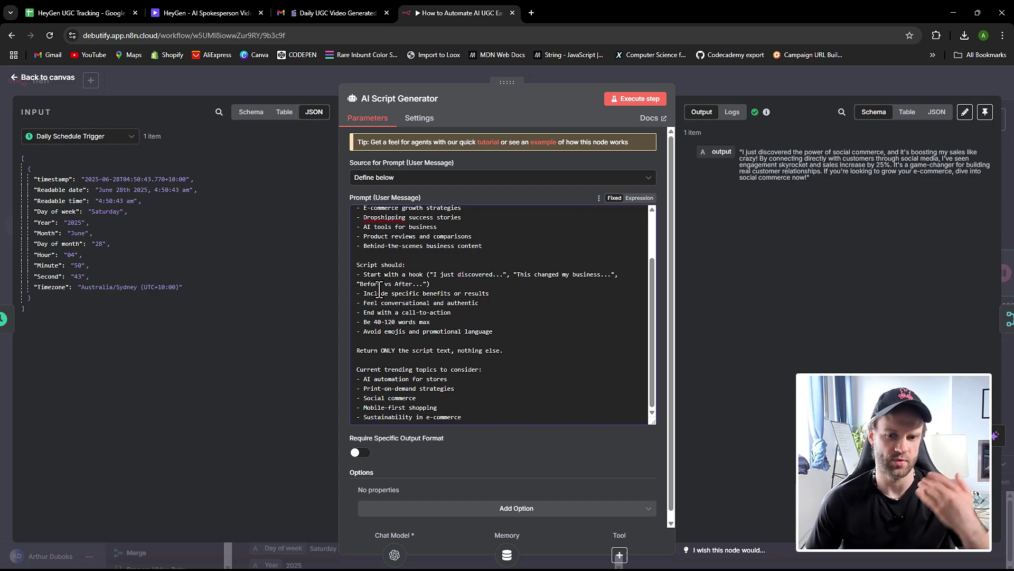
click(445, 323)
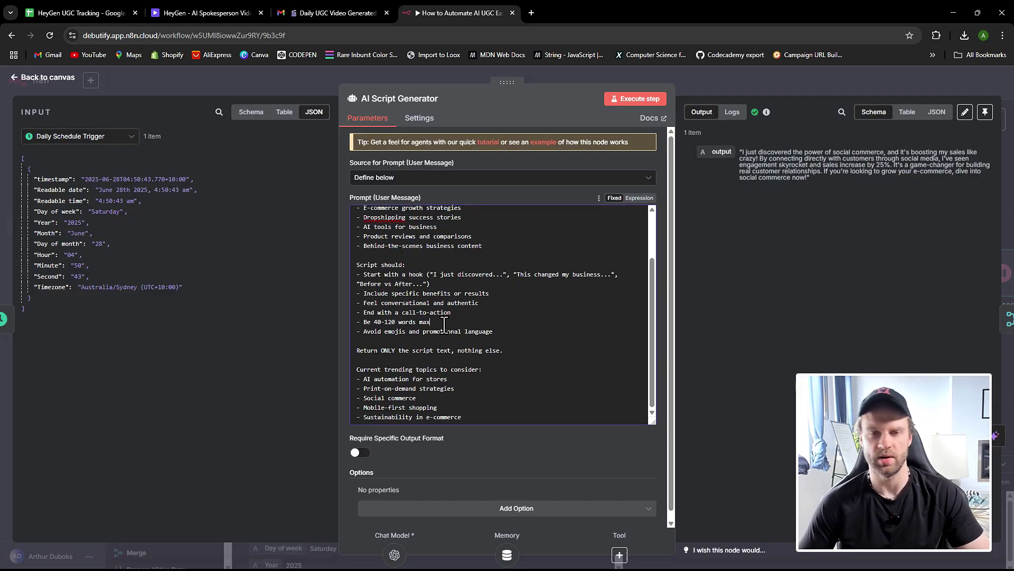
click(445, 325)
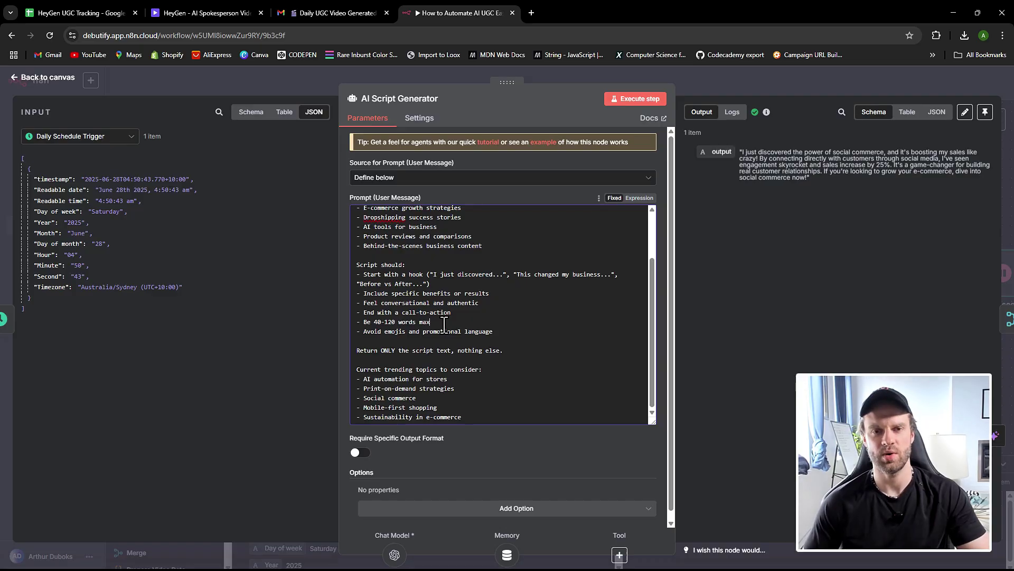
scroll(445, 325, down, 1)
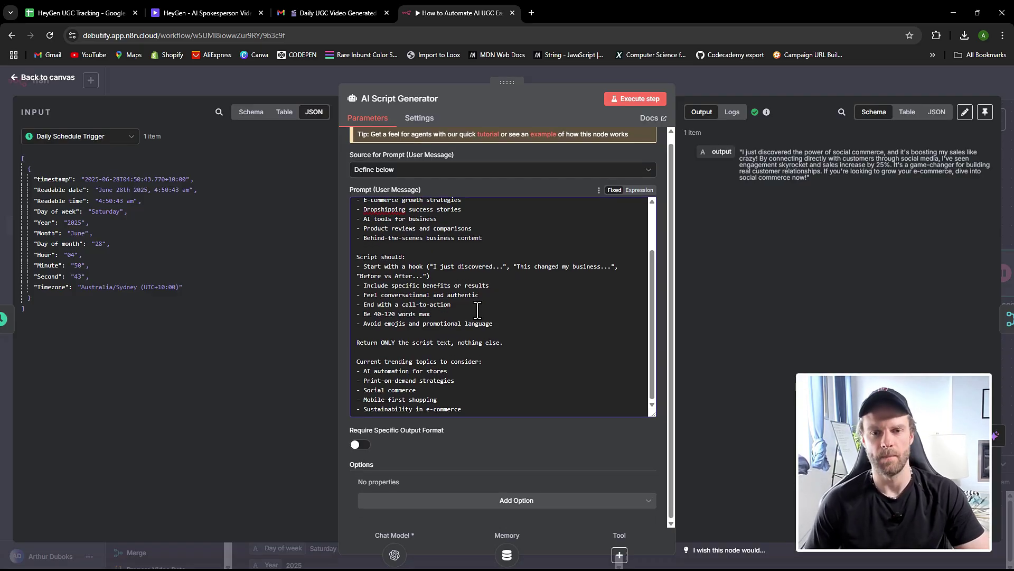
click(467, 353)
scroll(468, 353, up, 3)
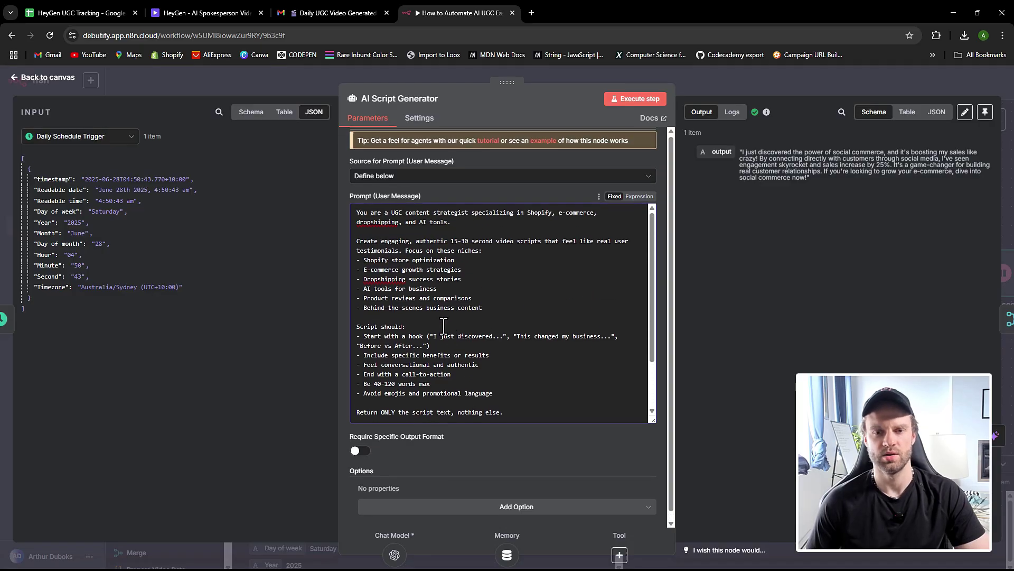
drag(358, 212, 499, 313)
scroll(502, 380, down, 2)
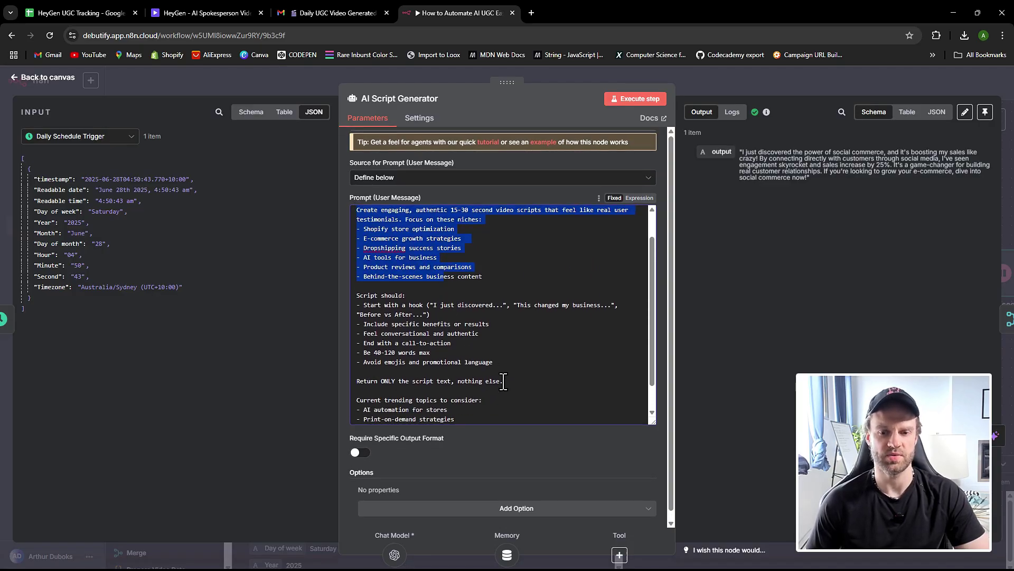
click(500, 418)
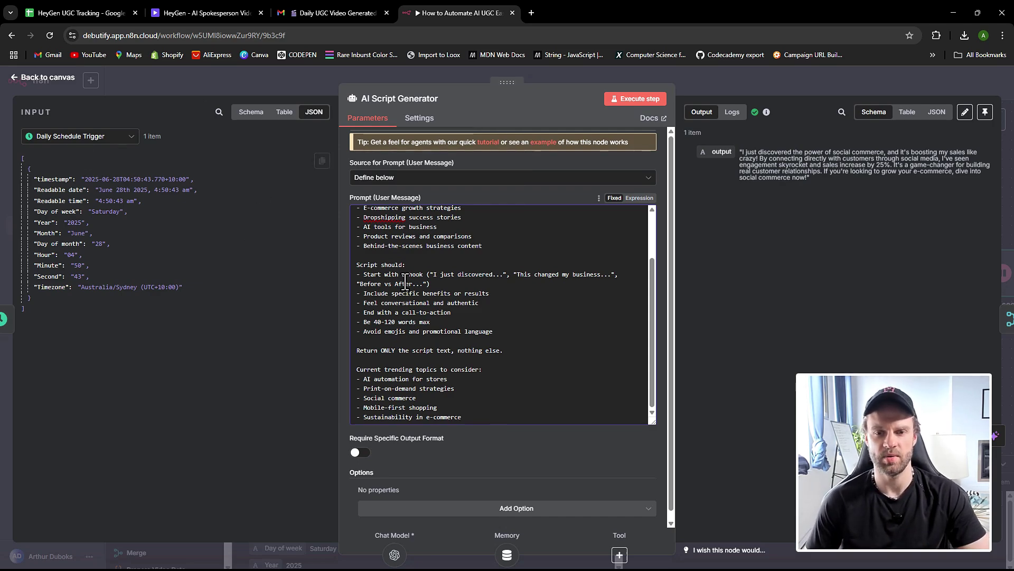
click(515, 295)
scroll(515, 294, up, 3)
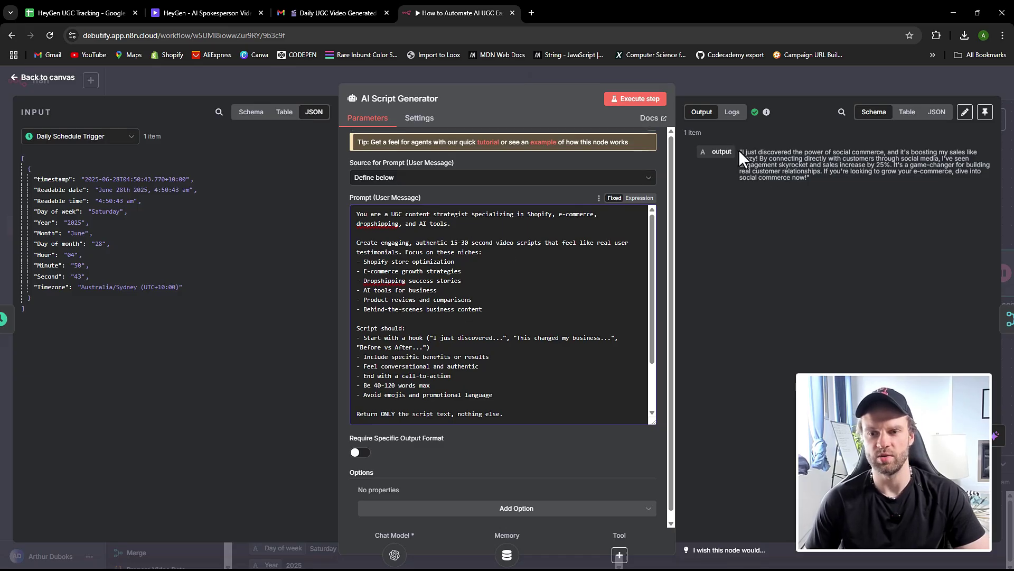
- Read the AI Script Generator's output script at an enlarged page zoom, restore the zoom to 100%, and return to the canvas
drag(740, 152, 886, 158)
click(840, 178)
scroll(864, 193, up, 2)
scroll(864, 194, up, 2)
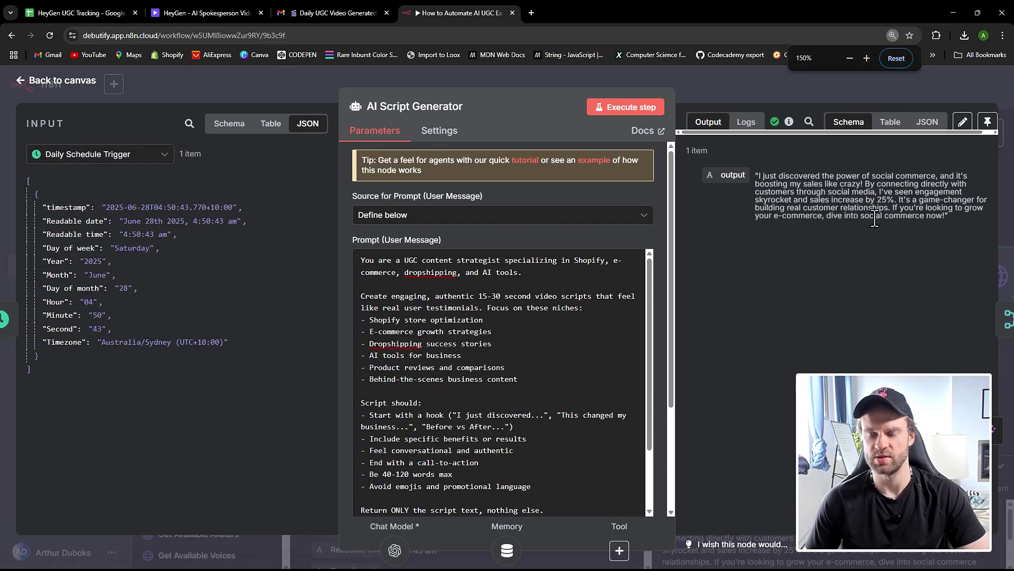
drag(778, 194, 864, 206)
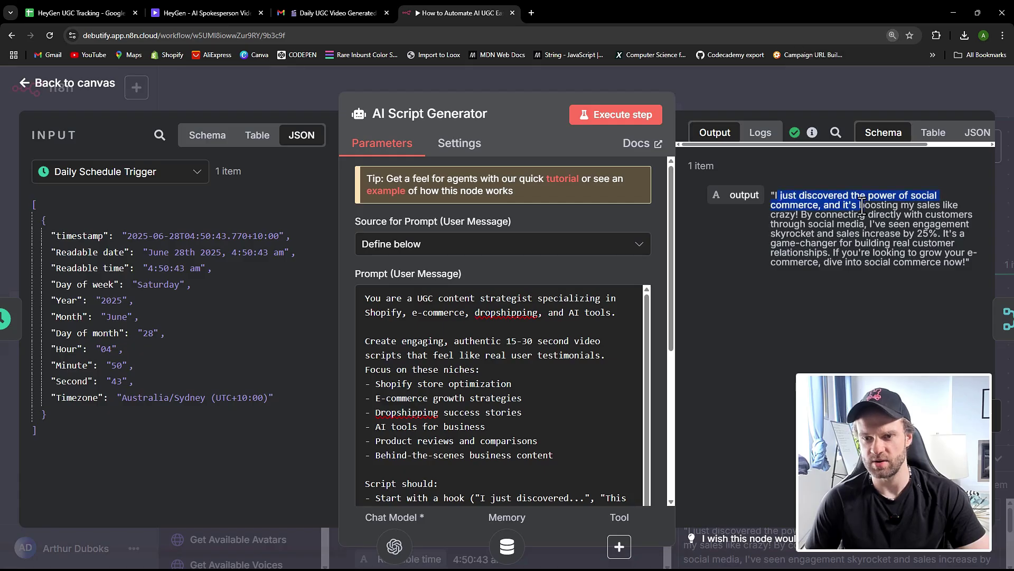
click(777, 207)
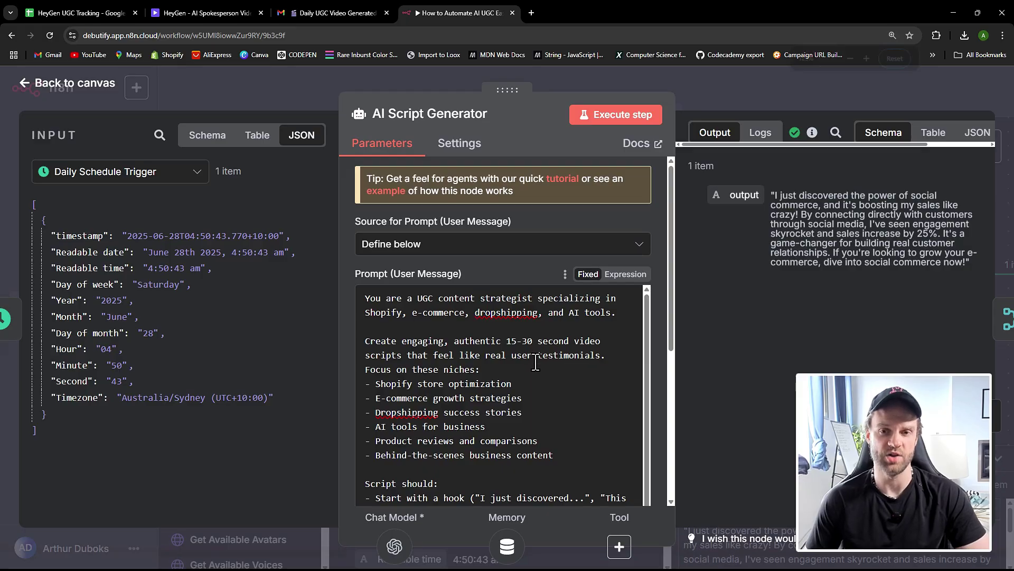
scroll(534, 357, down, 3)
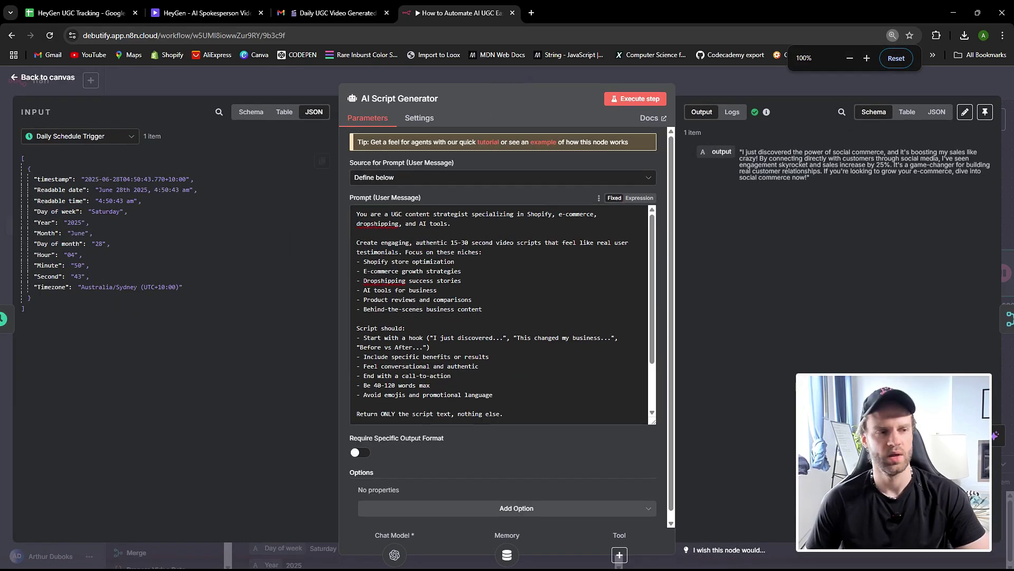
click(47, 78)
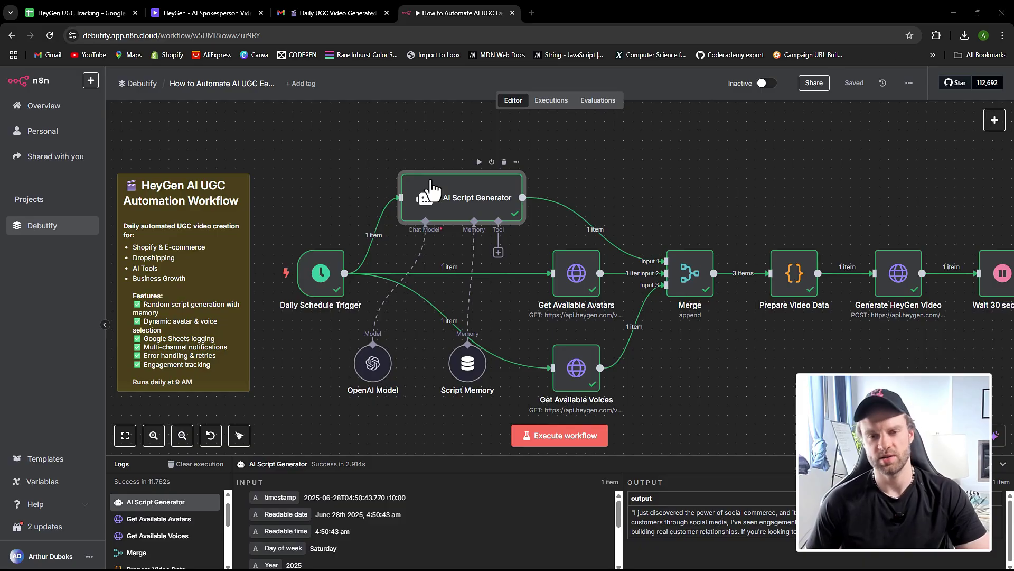
- Inspect the OpenAI Model node's settings and start creating a new OpenAI credential for it
double_click(375, 361)
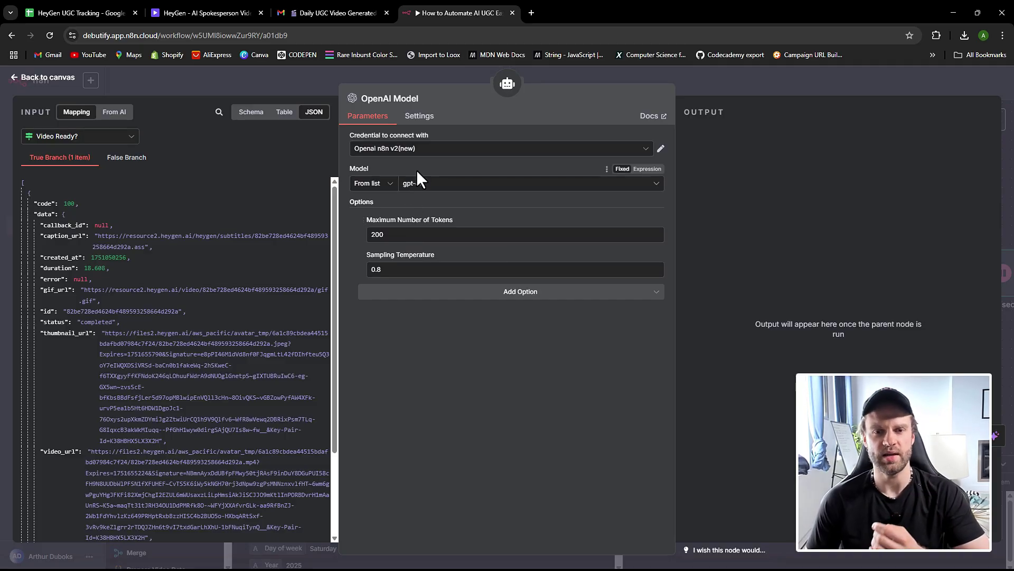
click(50, 78)
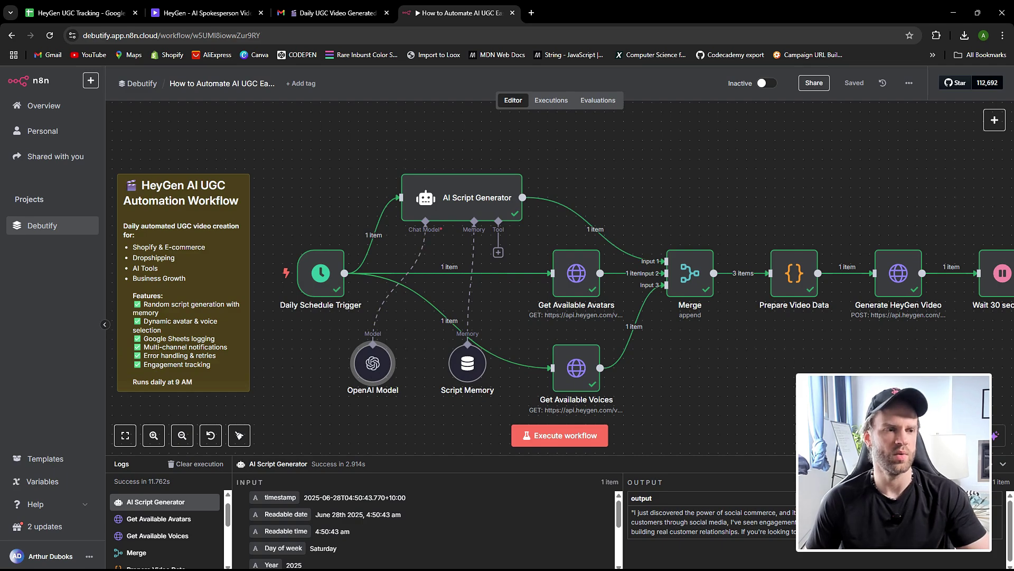
double_click(372, 366)
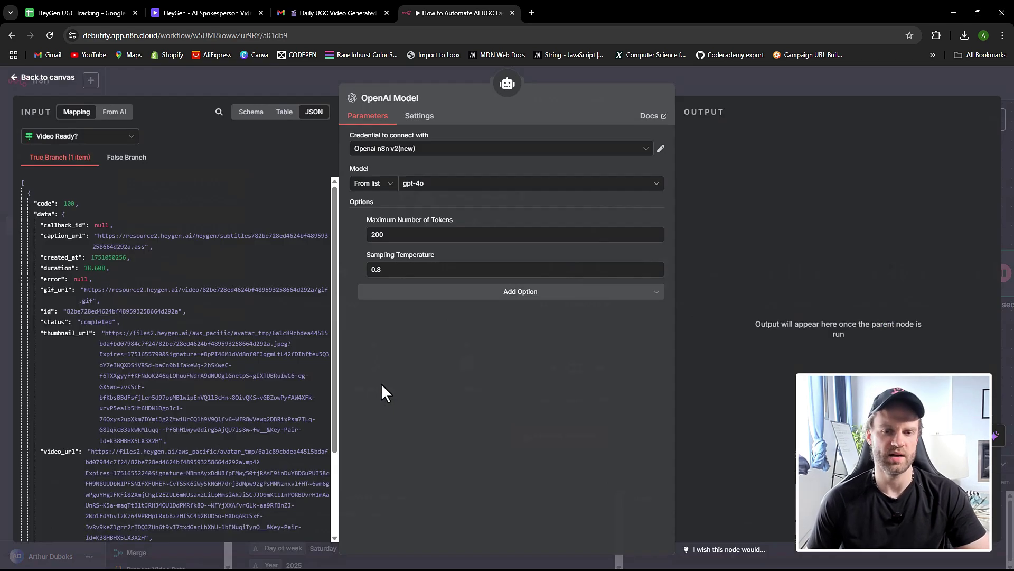
click(425, 150)
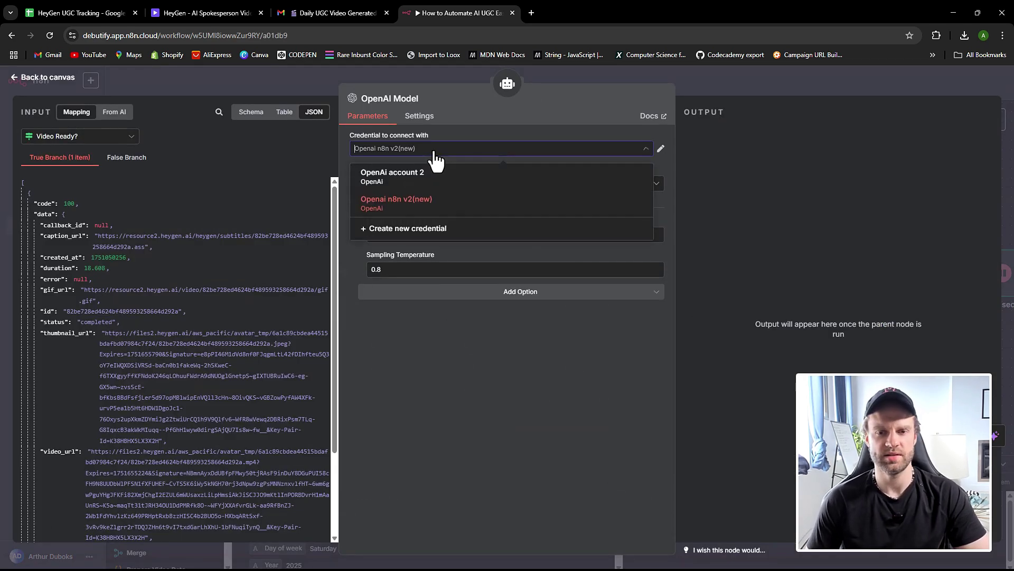
click(404, 231)
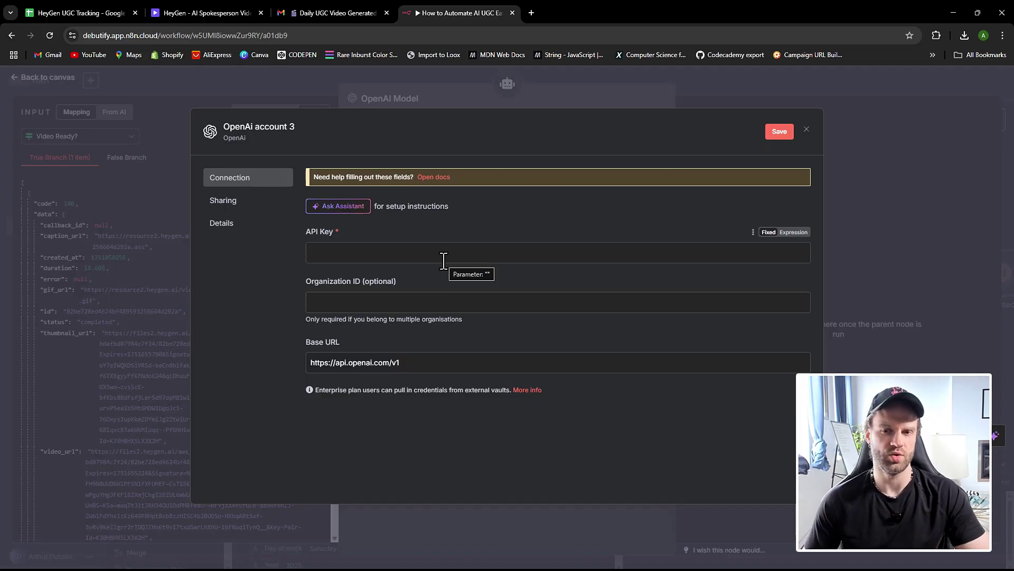
- Visit openai.com/api/pricing/ in a new browser tab, open the OpenAI Platform login page from it, and close the pricing page
click(532, 13)
text(openai.com/api/pricing/)
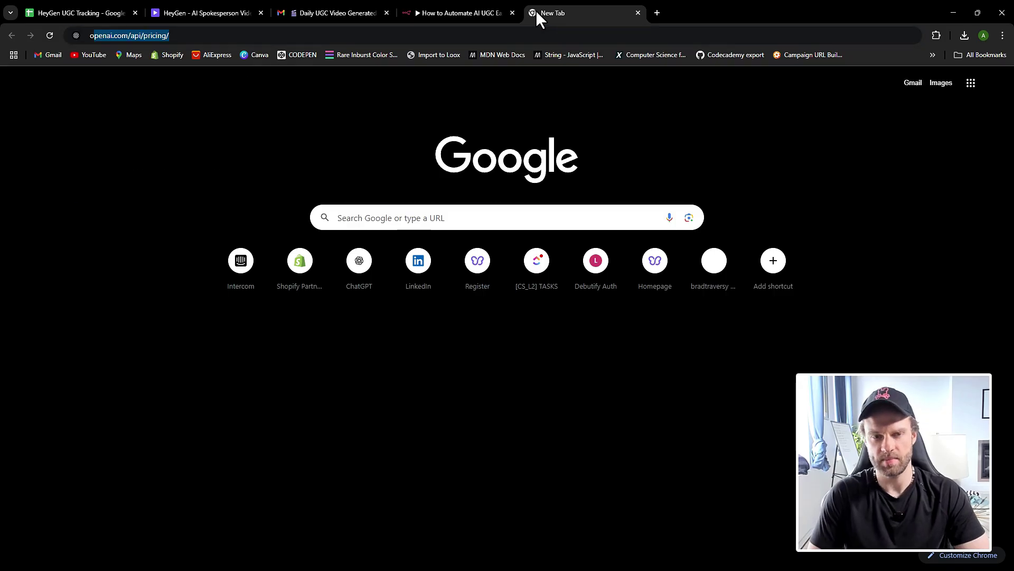
key(Return)
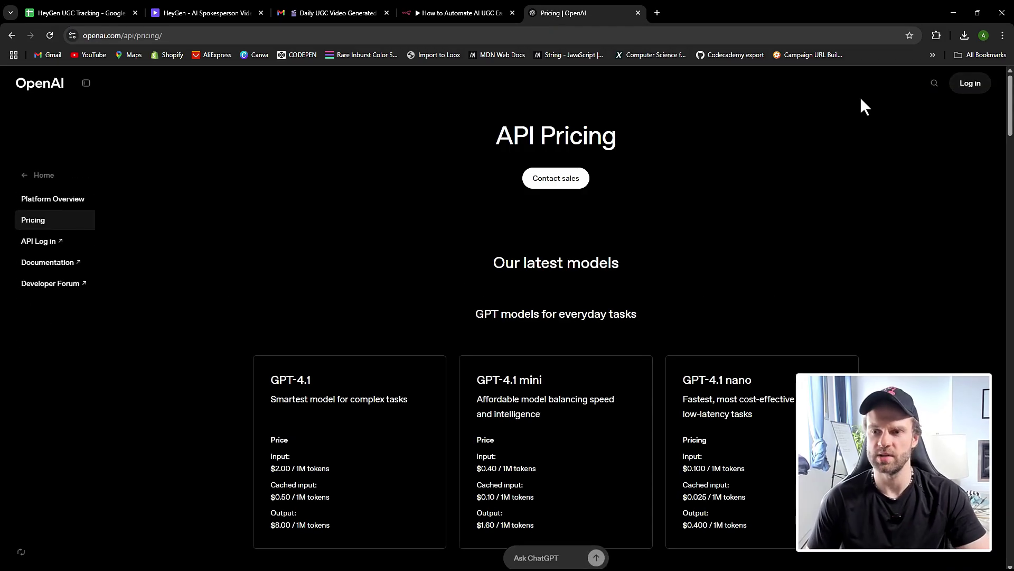
click(971, 84)
click(958, 132)
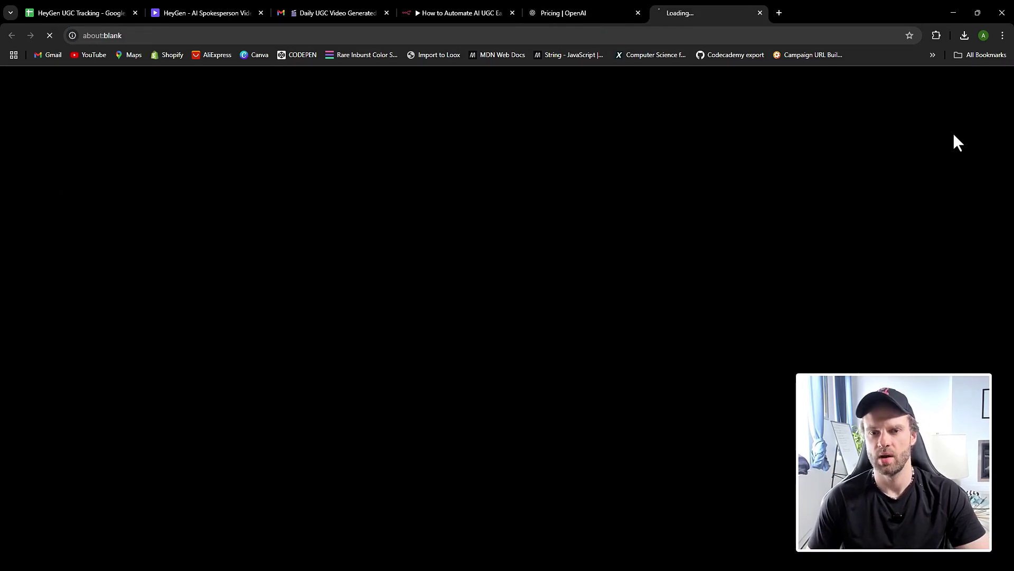
click(638, 12)
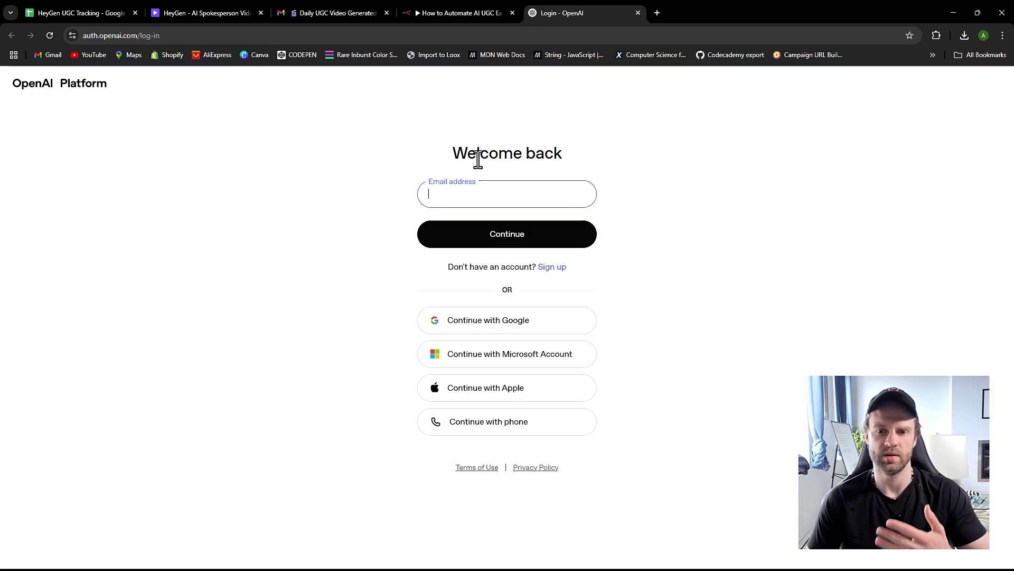
- Sign in to the OpenAI Platform with a Google account and open the dashboard's API keys page
click(474, 322)
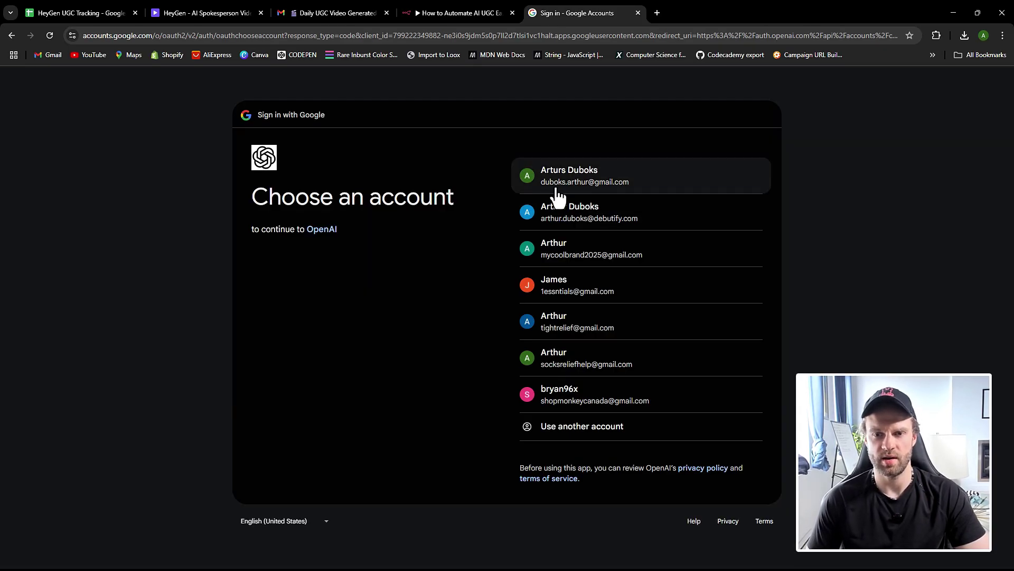
click(556, 189)
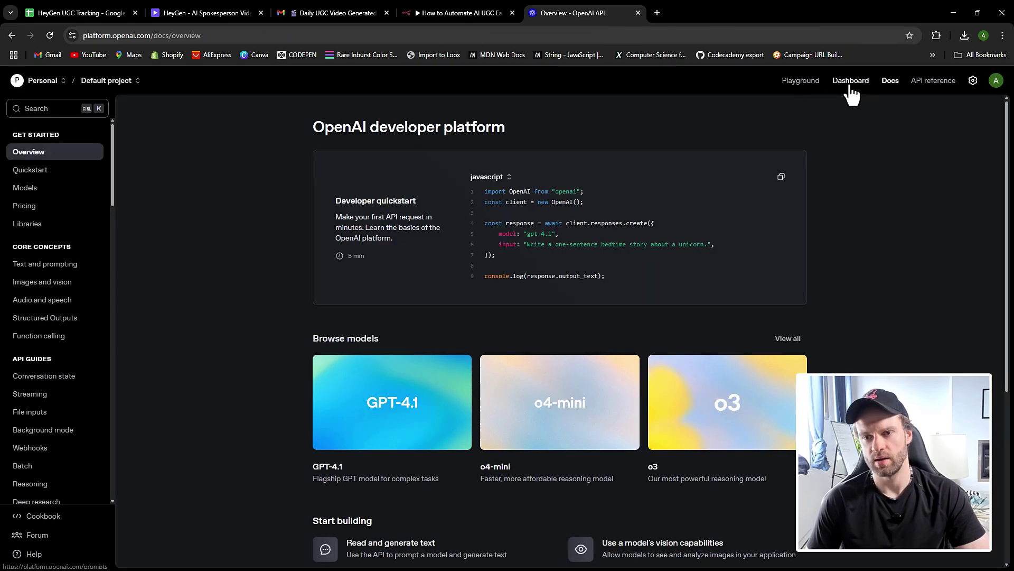
click(852, 84)
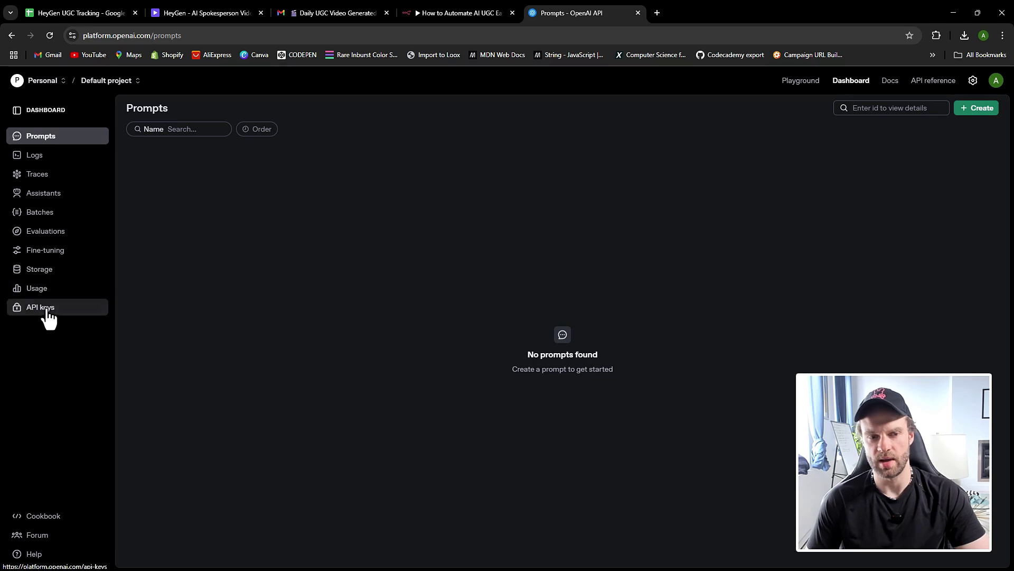
click(44, 308)
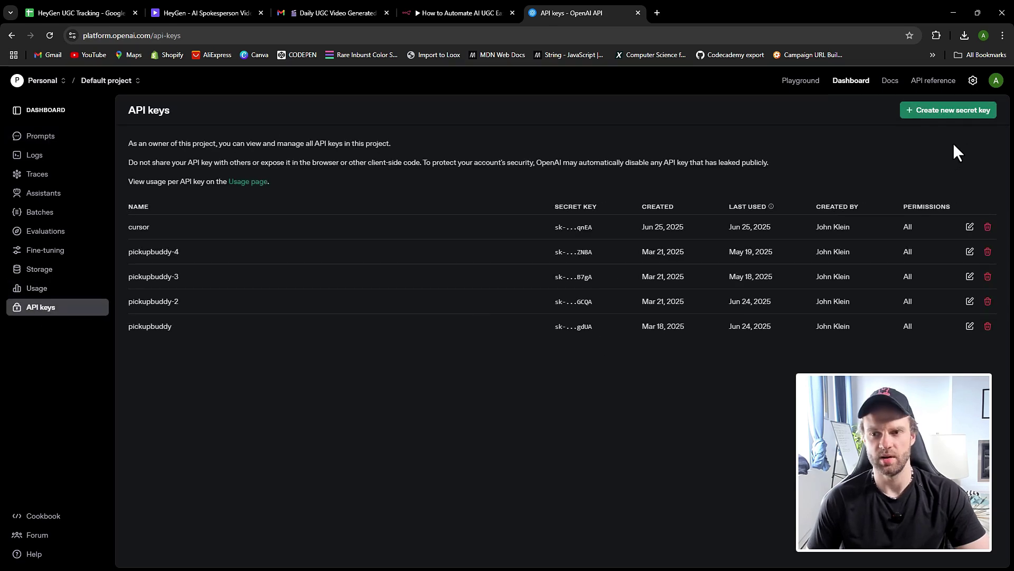
- Show the OpenAI form for creating a new secret key, dismiss it without creating one, and close the API keys page
click(957, 114)
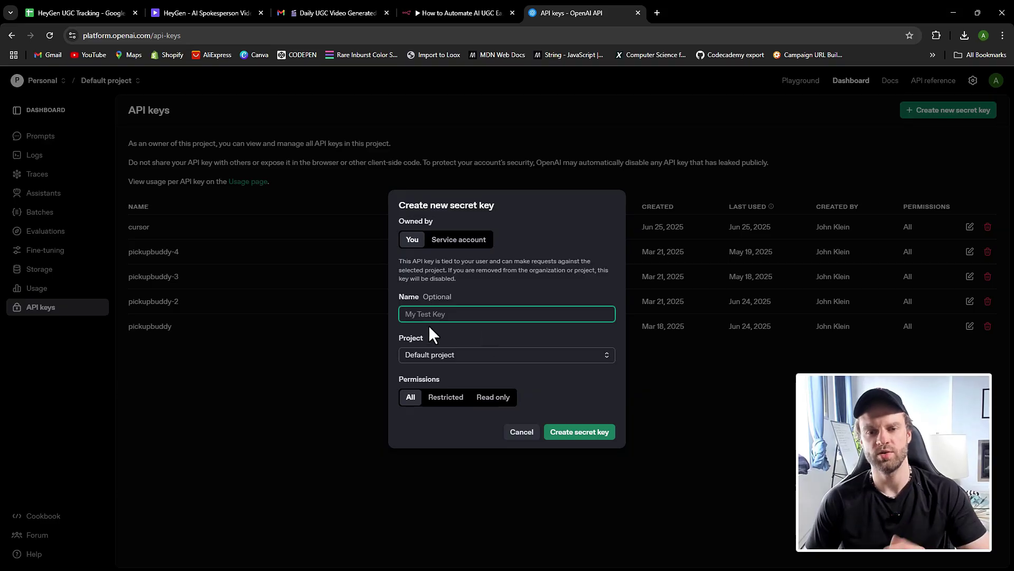
click(295, 381)
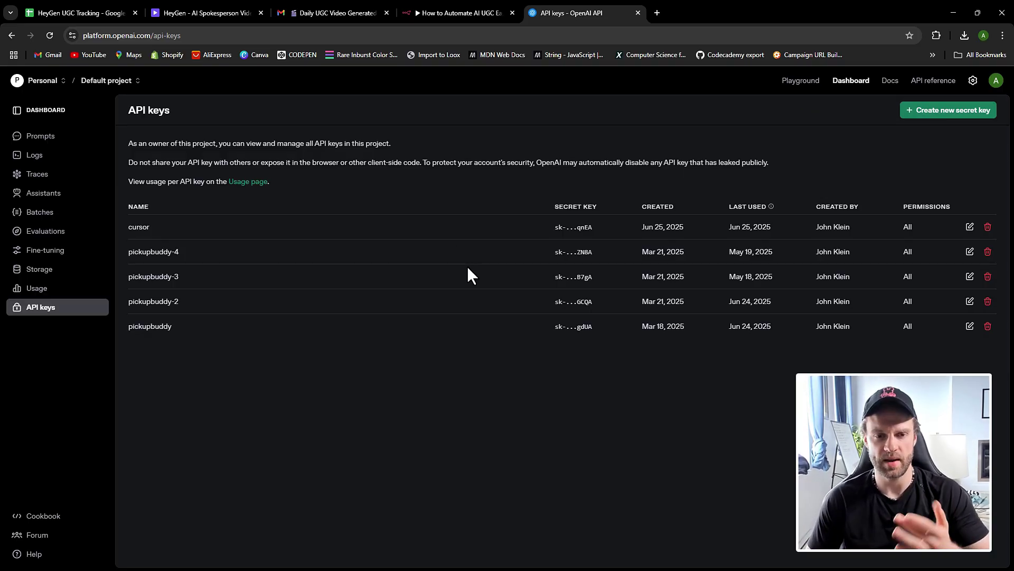
click(638, 13)
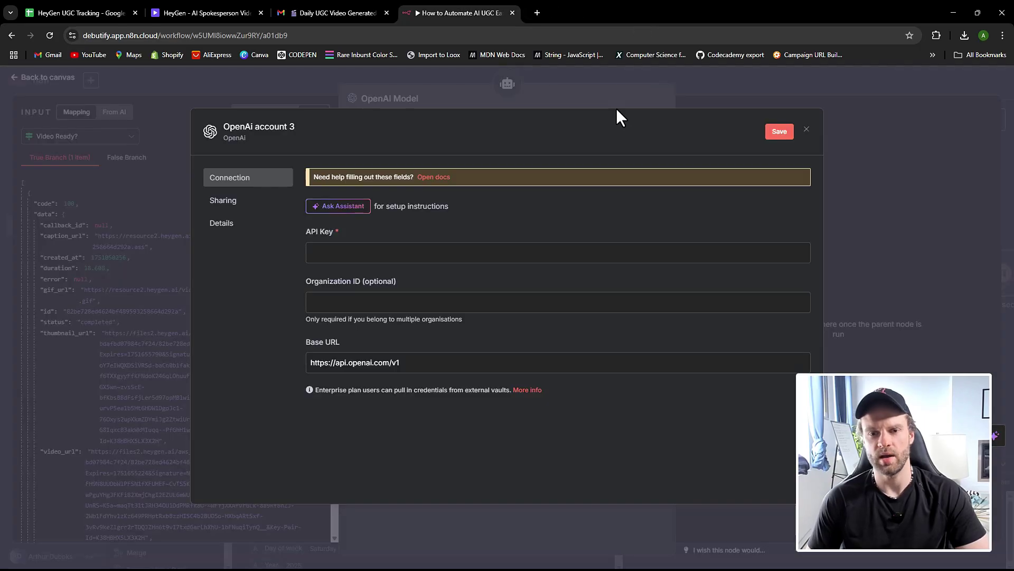
- Point out the API Key field of the new OpenAI credential, close the credential without saving, and return to the canvas
click(386, 259)
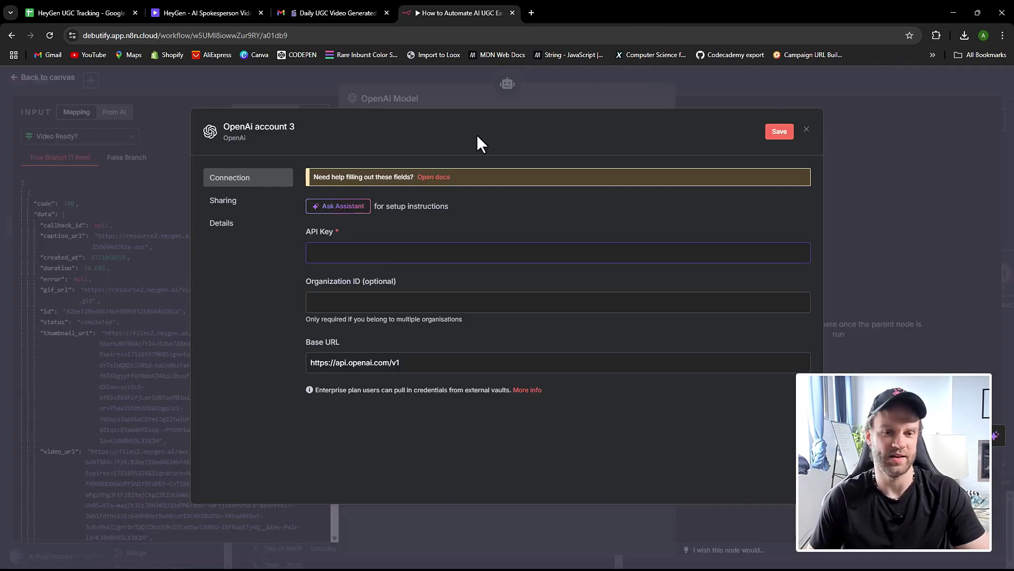
click(806, 130)
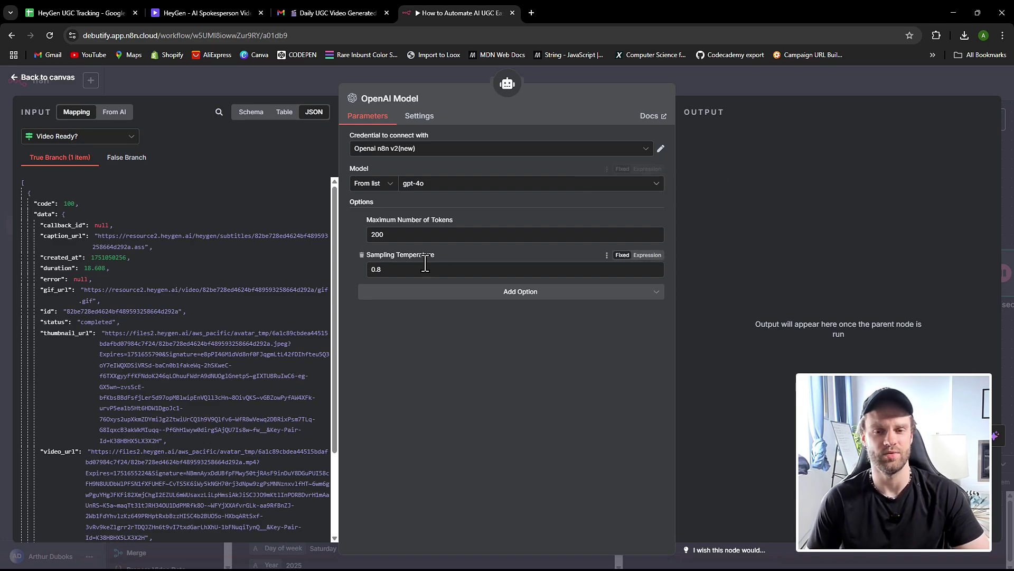
key(Escape)
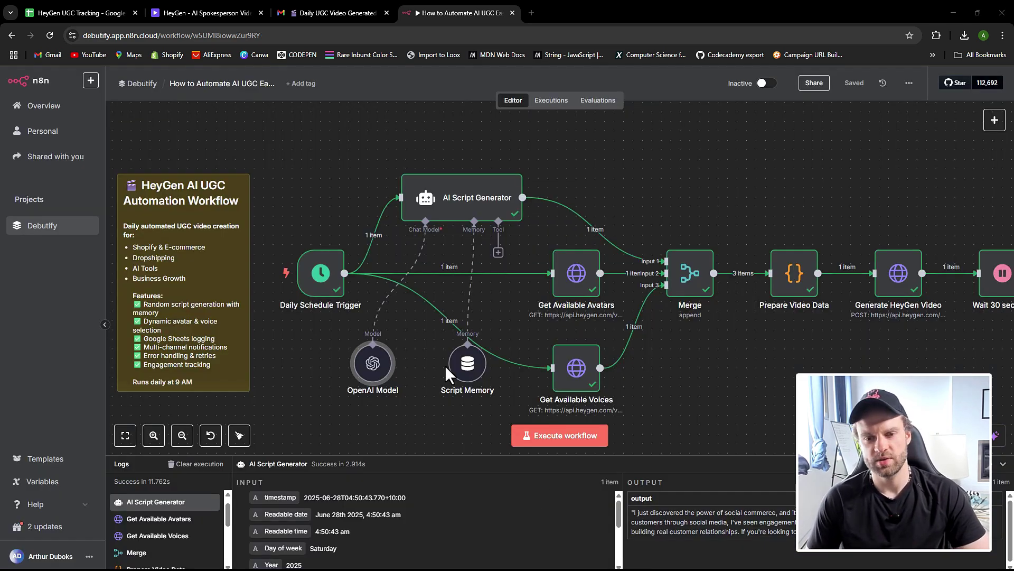
- Inspect the Script Memory node's key, context window length and input data, and return to the canvas
double_click(469, 370)
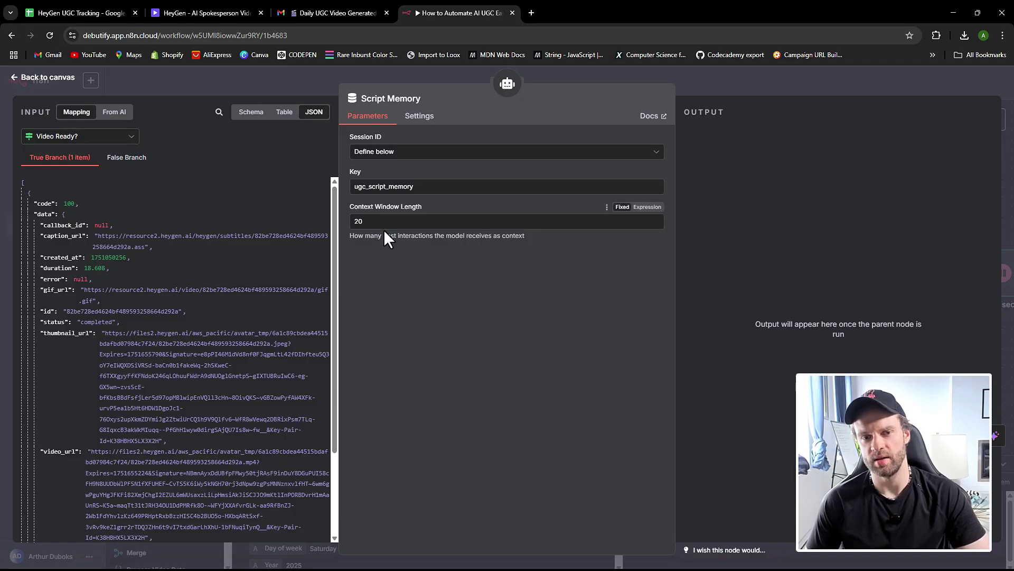
click(424, 188)
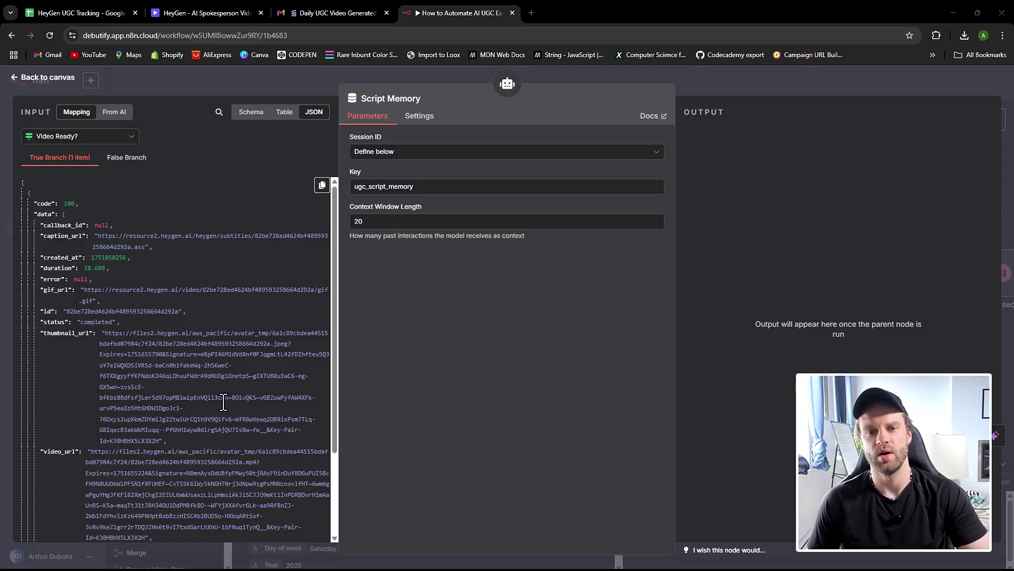
scroll(242, 370, down, 2)
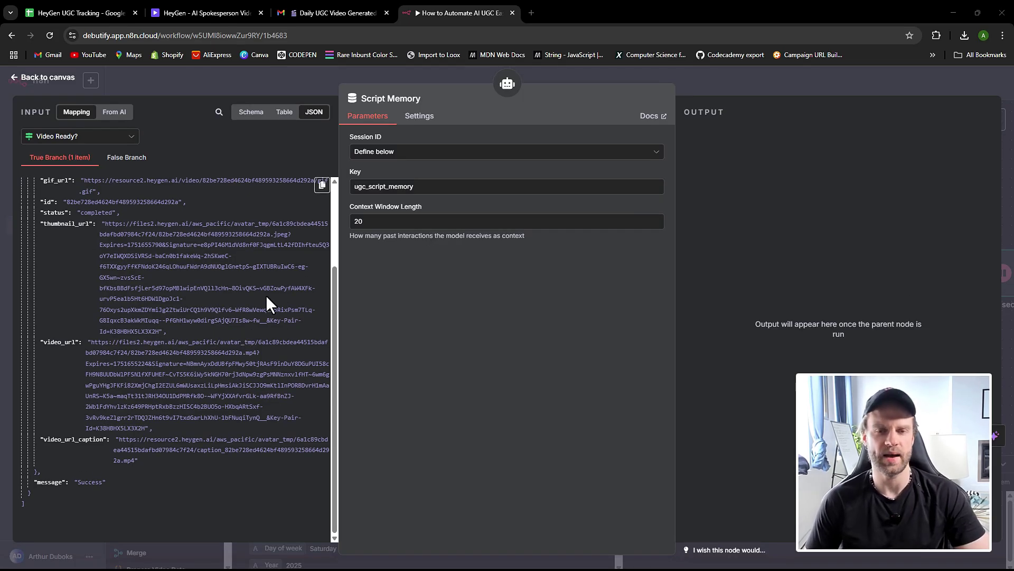
click(42, 80)
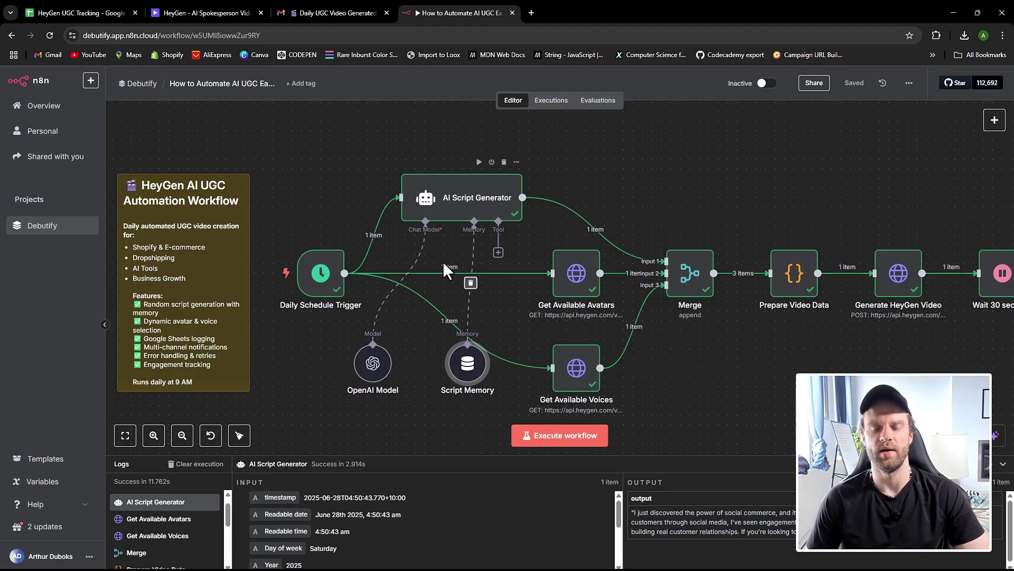
- Open the Get Available Avatars node and examine its request URL and the list of avatars in its output
scroll(581, 358, right, 3)
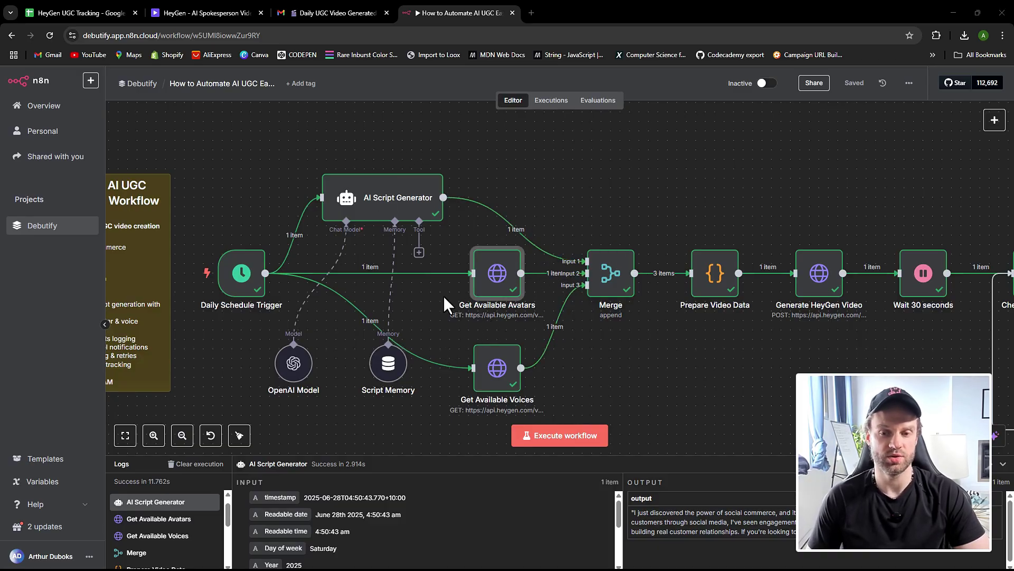
scroll(449, 331, down, 1)
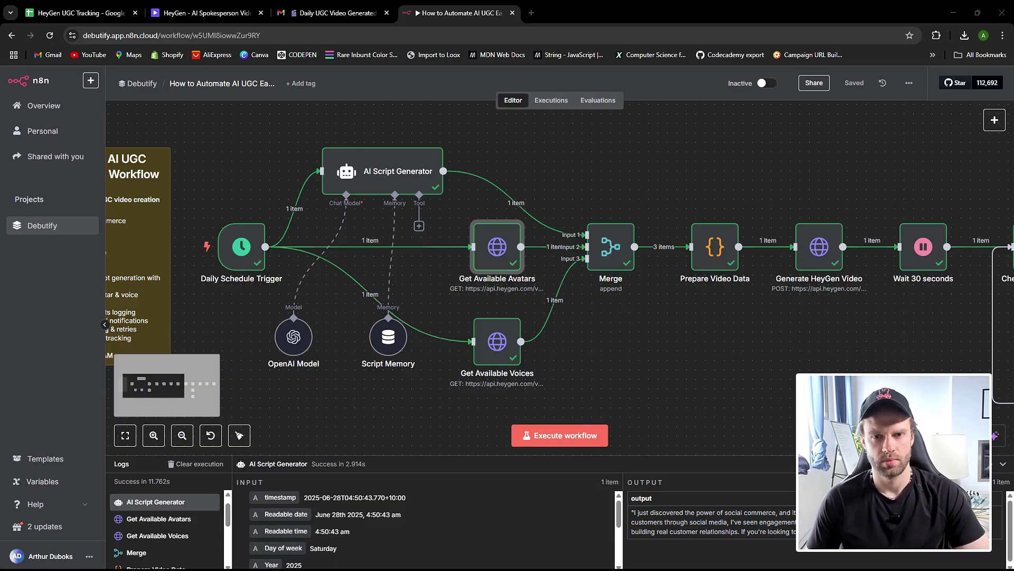
key(Return)
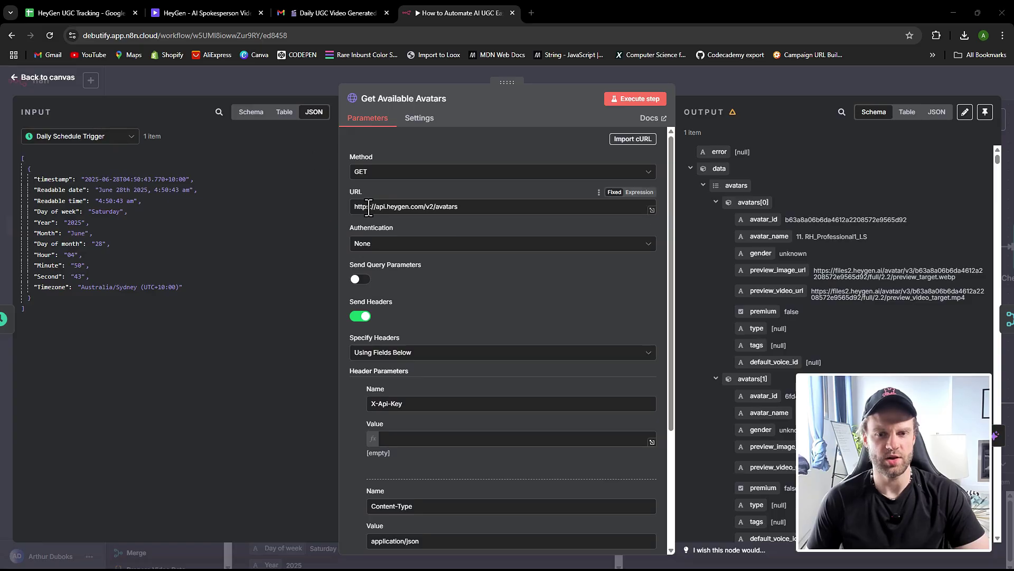
click(468, 210)
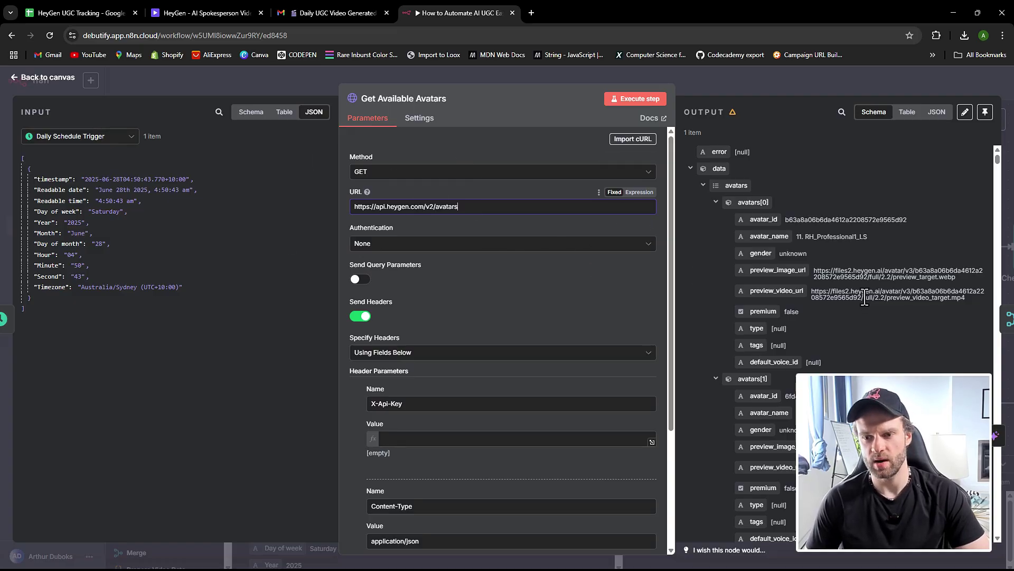
scroll(865, 317, down, 10)
drag(997, 160, 994, 345)
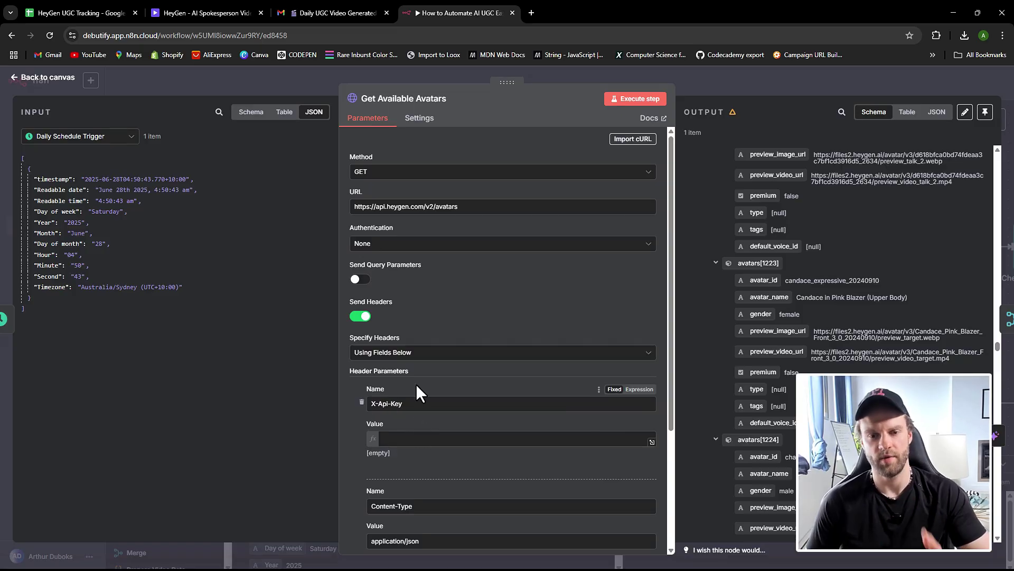
- Switch to HeyGen and open the HeyGen API section of its Subscriptions & API settings to locate the API token
click(230, 3)
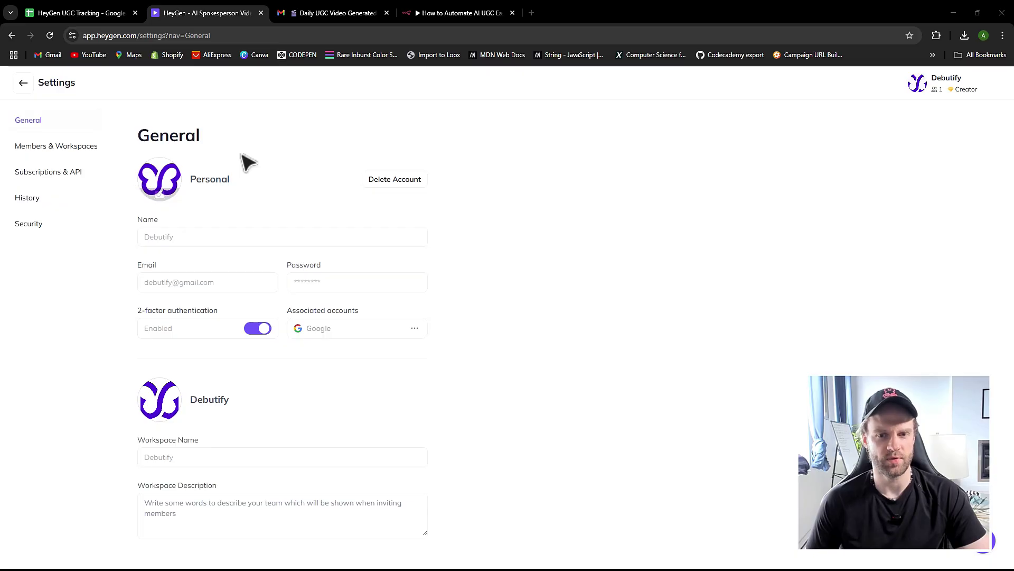
click(70, 174)
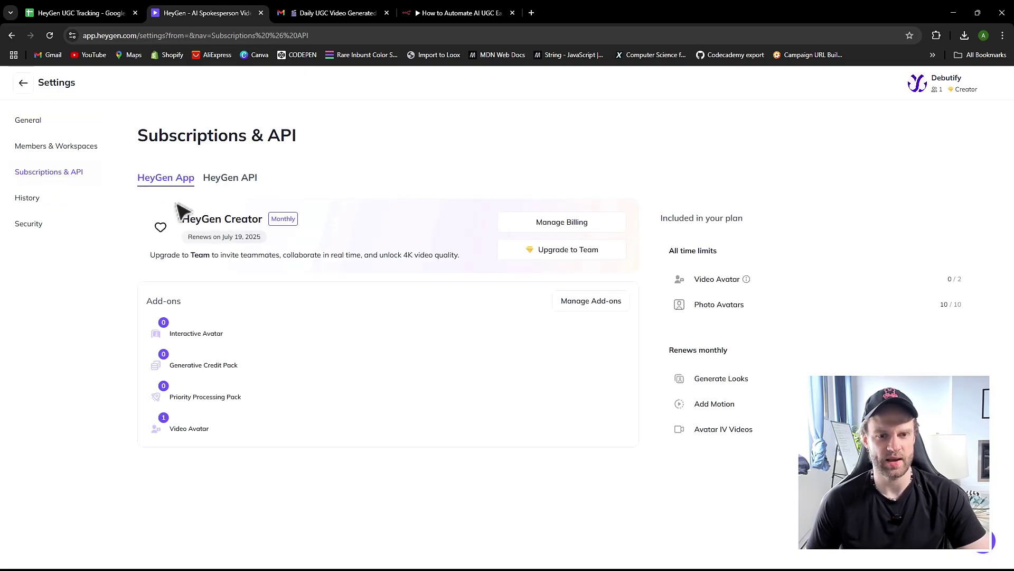
click(231, 181)
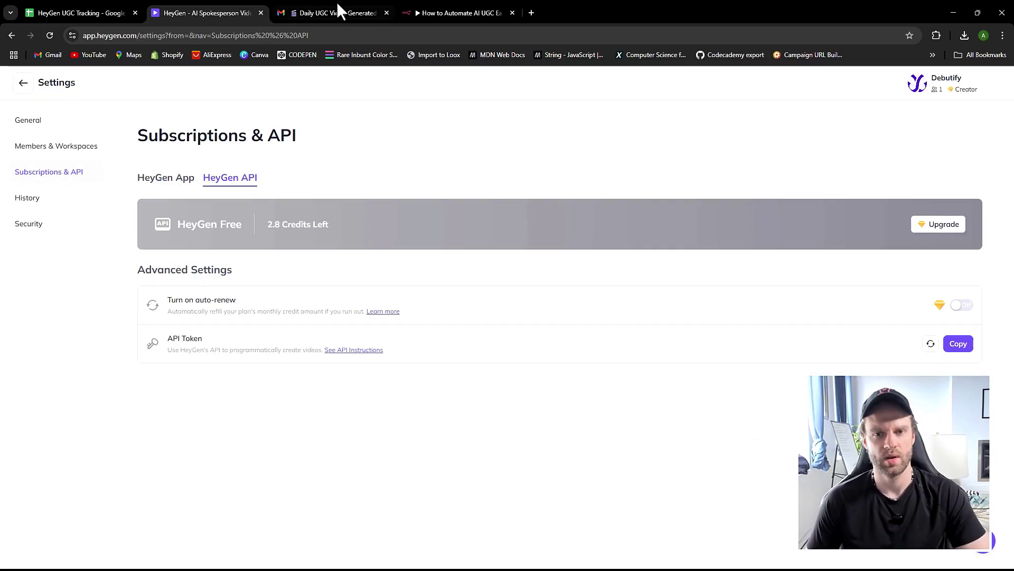
- Switch back to n8n, point out the empty X-Api-Key header value in Get Available Avatars, and return to the canvas
click(448, 11)
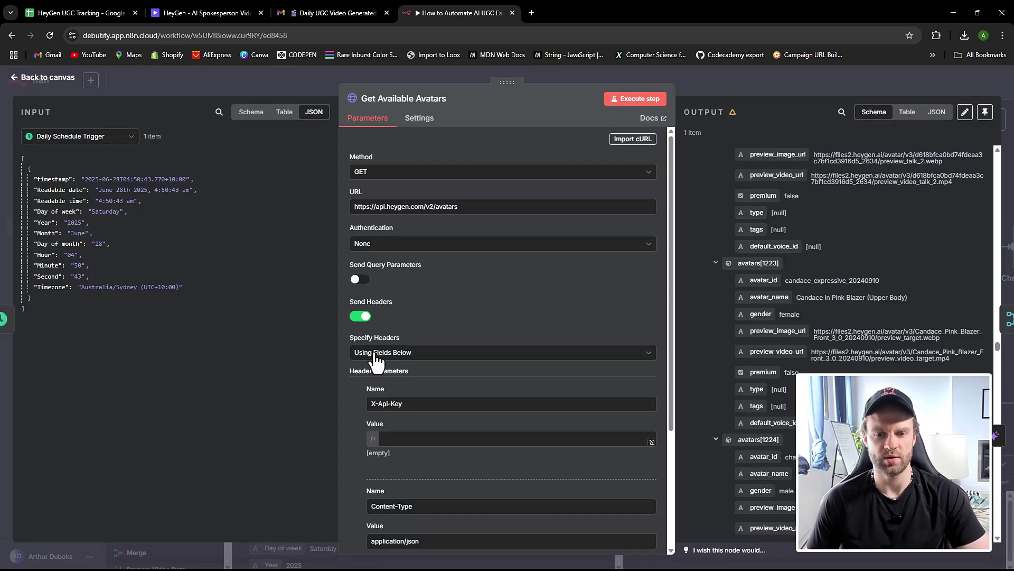
click(437, 442)
click(433, 424)
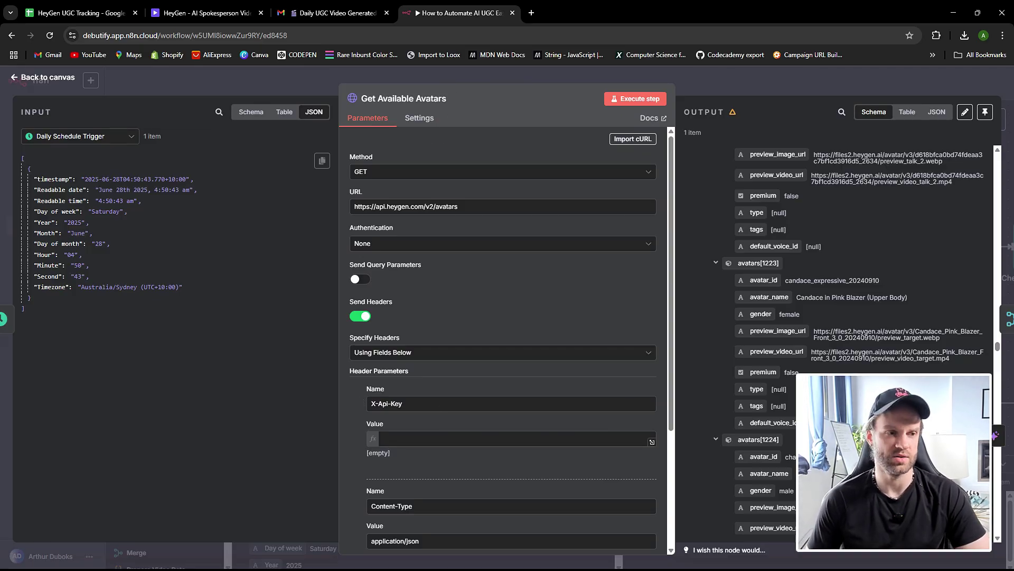
key(Escape)
scroll(349, 337, left, 3)
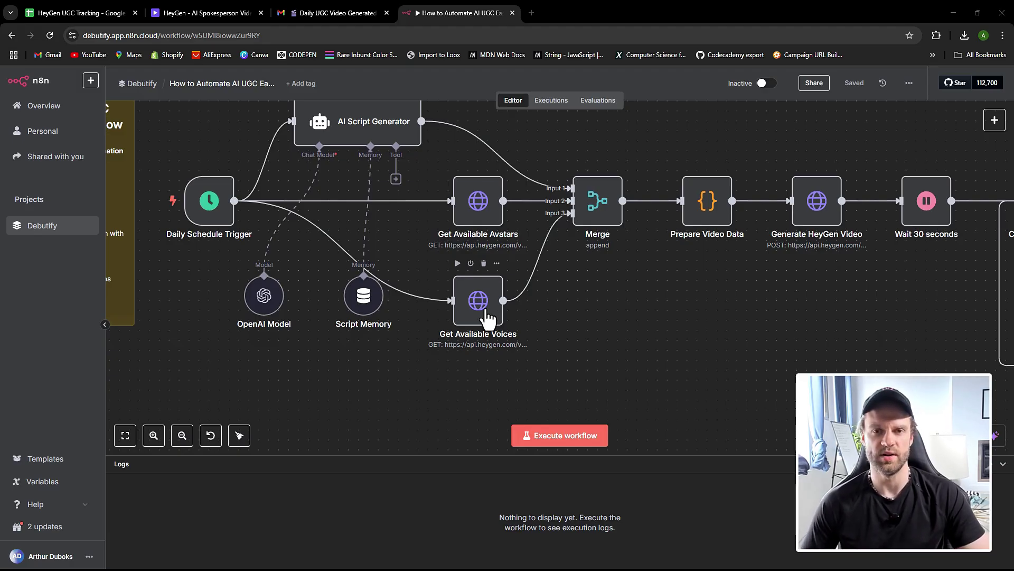
scroll(585, 267, up, 2)
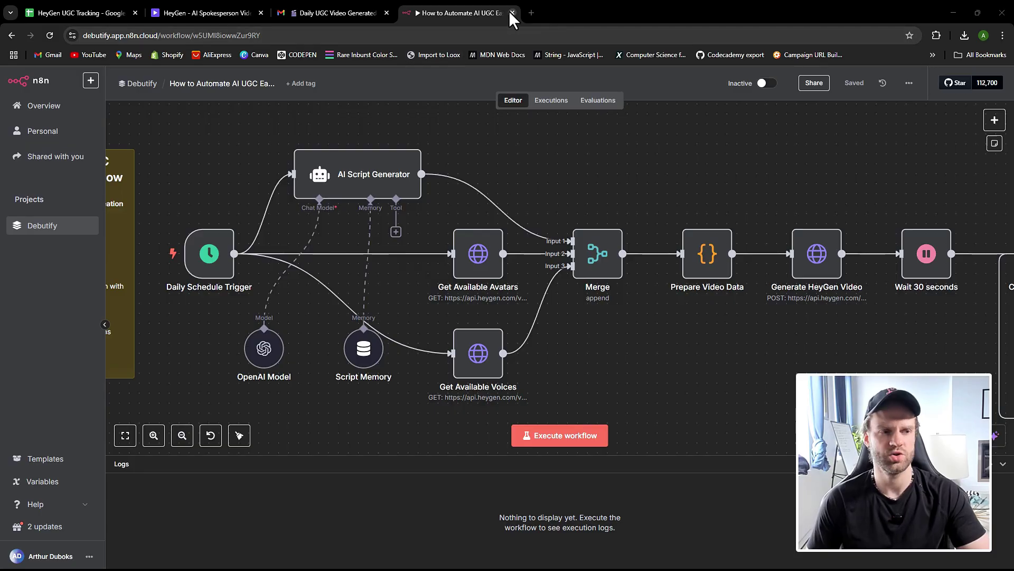
- Search Google for "heygen api documentation" in a new browser tab and open the docs.heygen.com result
click(530, 14)
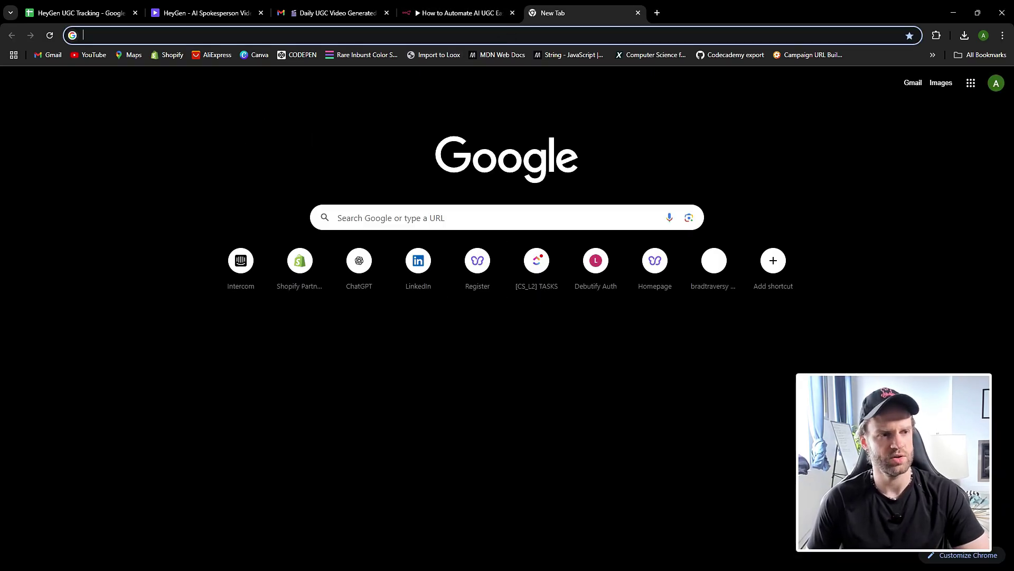
click(392, 211)
text(heyg)
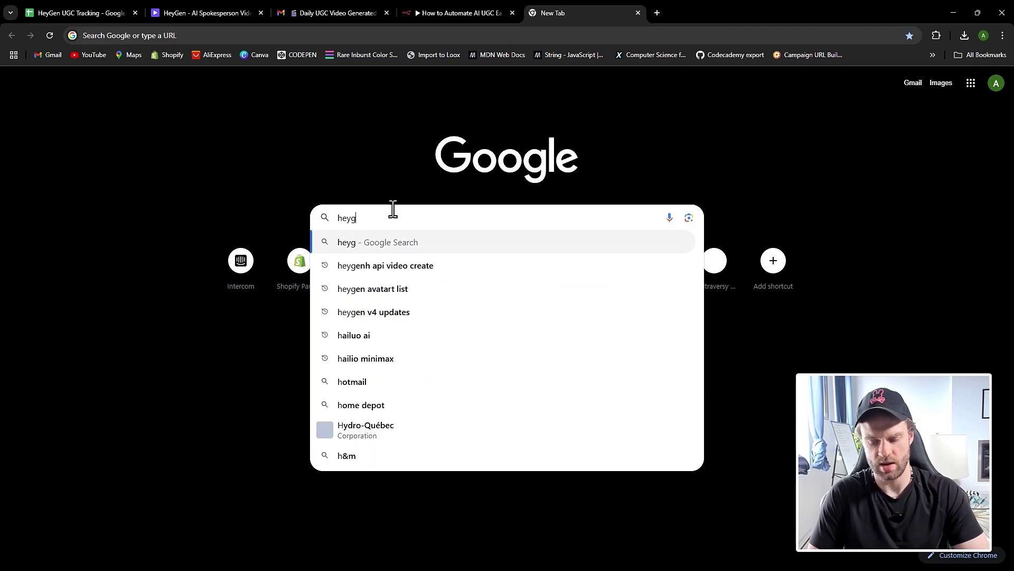
text(en api)
key(BackSpace)
key(BackSpace)
text(pi )
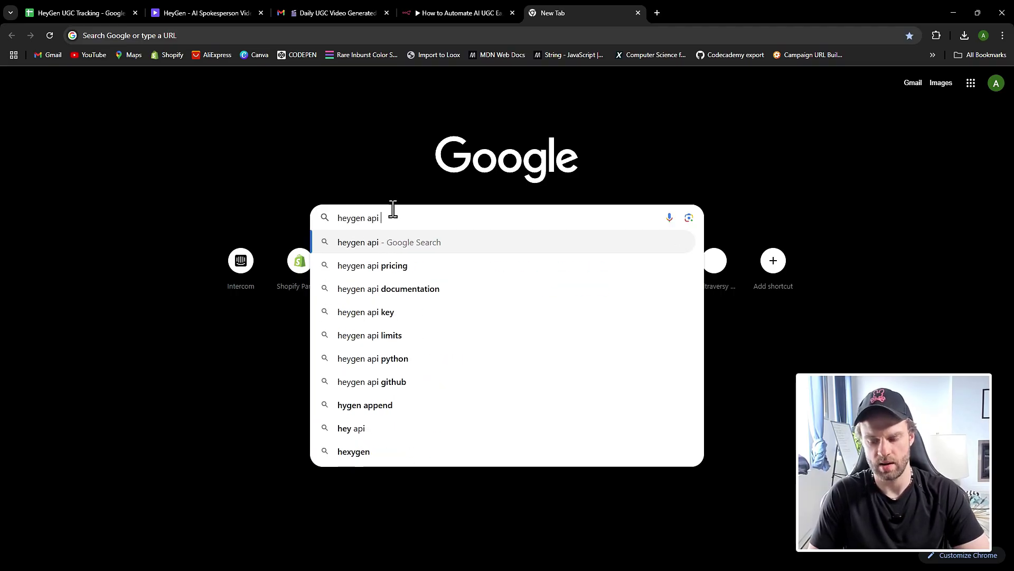
text(docuiemtn)
click(405, 269)
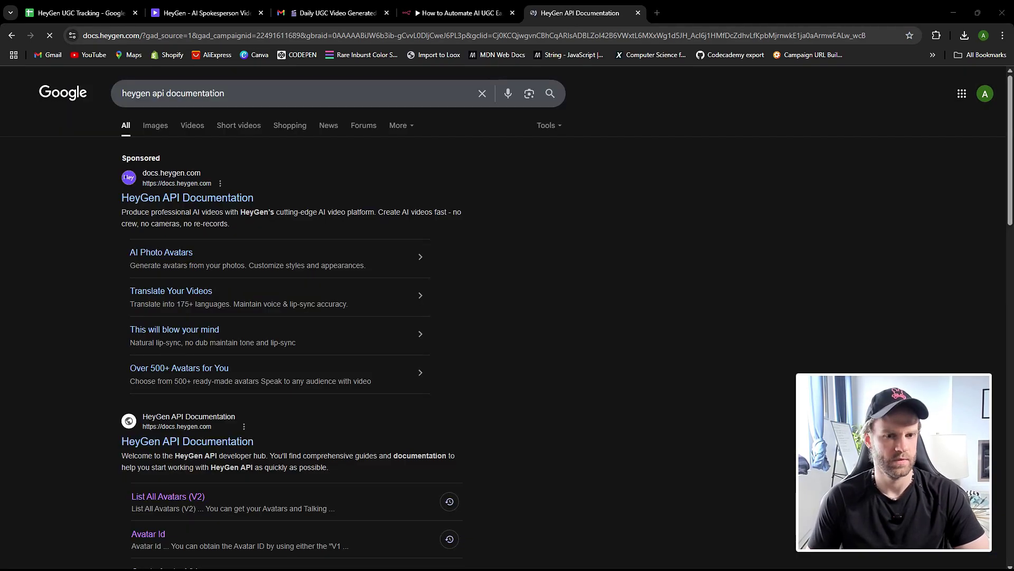
click(169, 174)
- Search the HeyGen documentation for "avatars", review the List All Avatars (V2) reference, and close the documentation tab
scroll(317, 323, down, 8)
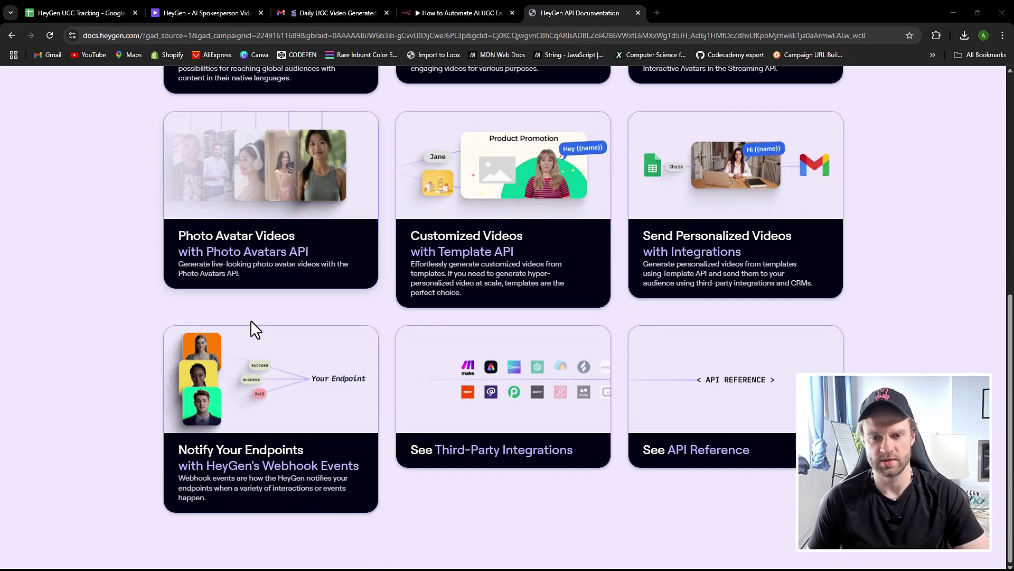
scroll(257, 328, up, 8)
click(808, 123)
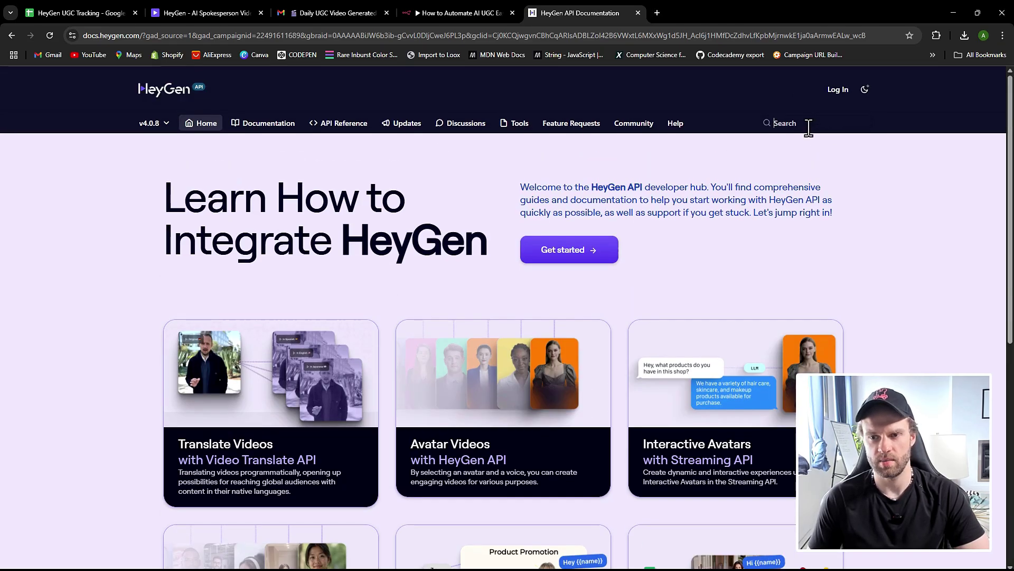
text(avatars)
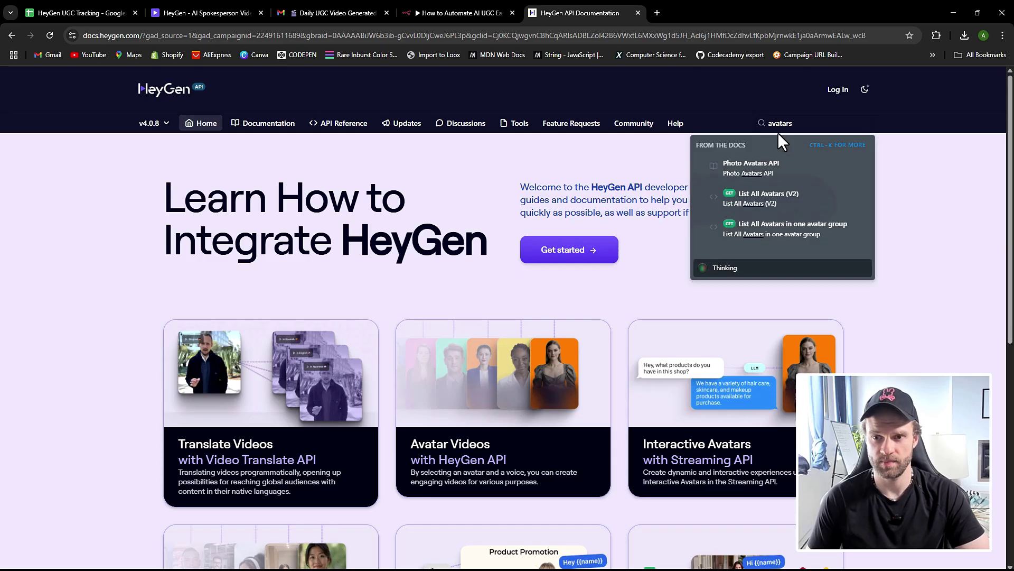
key(Return)
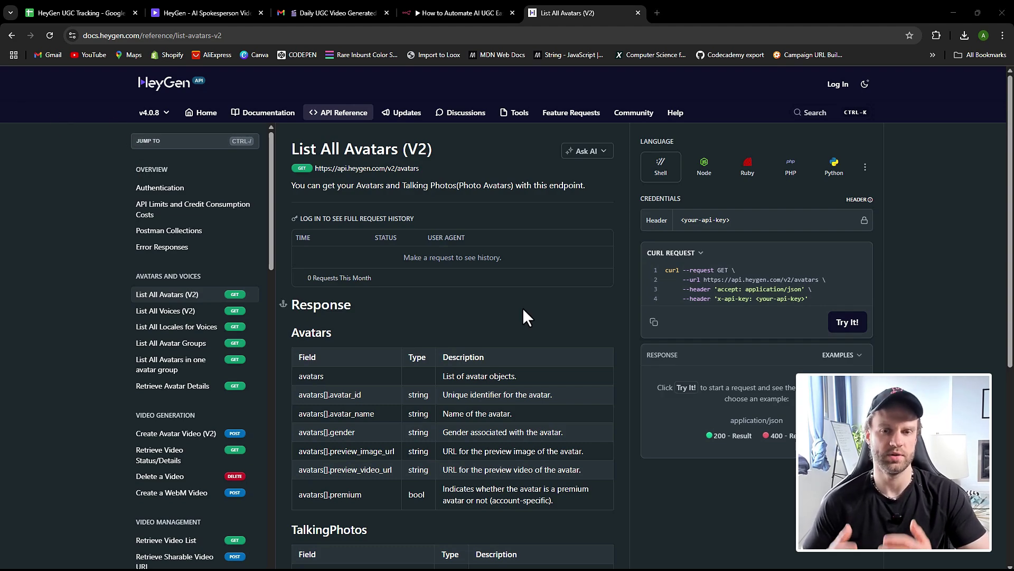
click(637, 12)
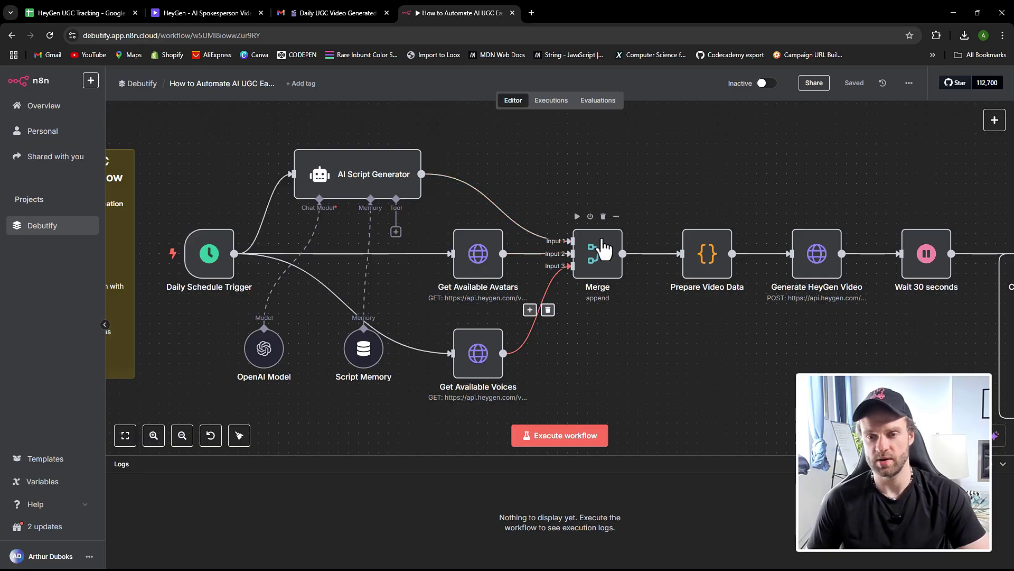
- Open the Prepare Video Data node, read through its JavaScript for merging avatar, voice and script data, and return to the canvas
scroll(619, 269, right, 5)
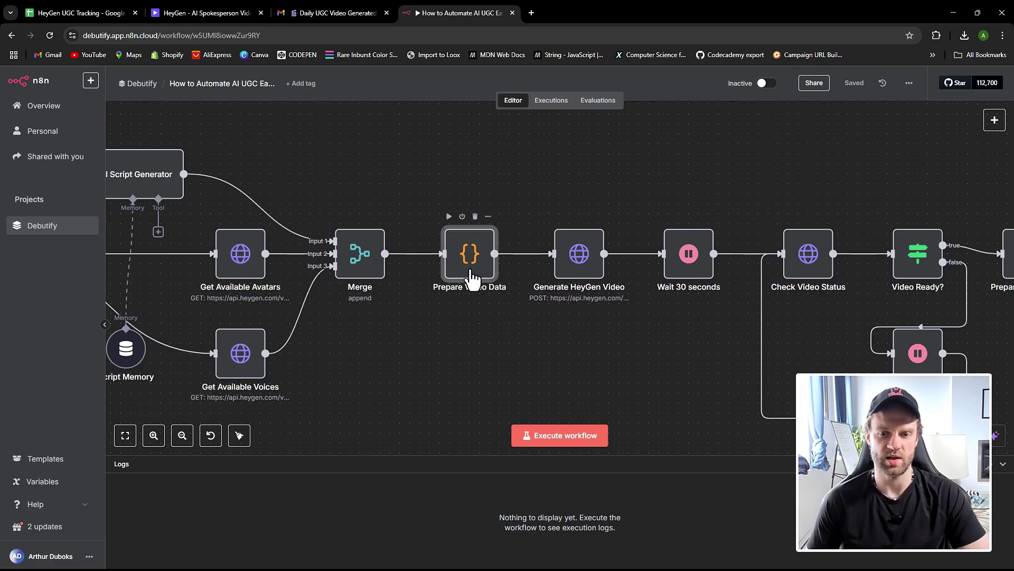
double_click(477, 278)
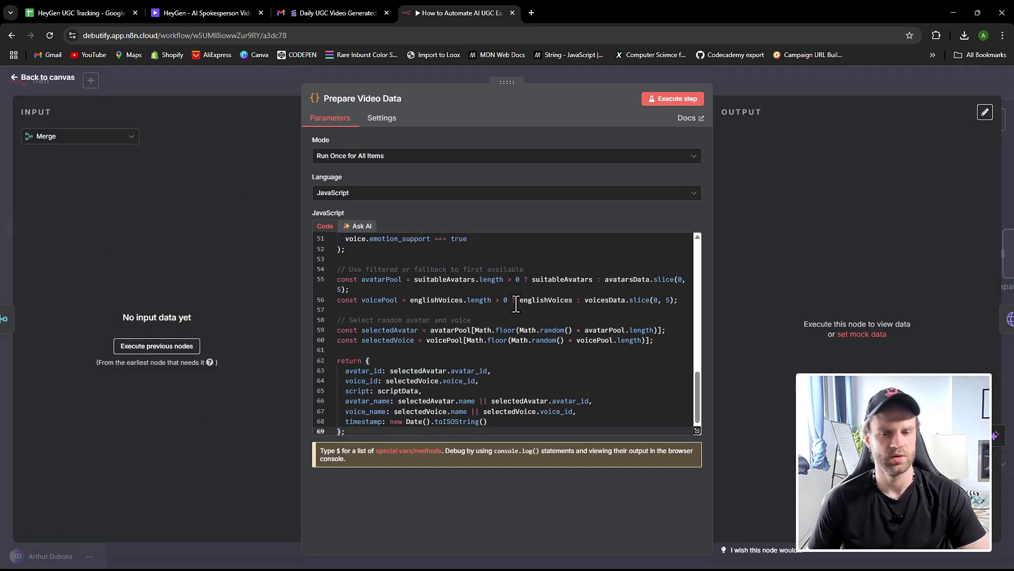
scroll(502, 322, up, 10)
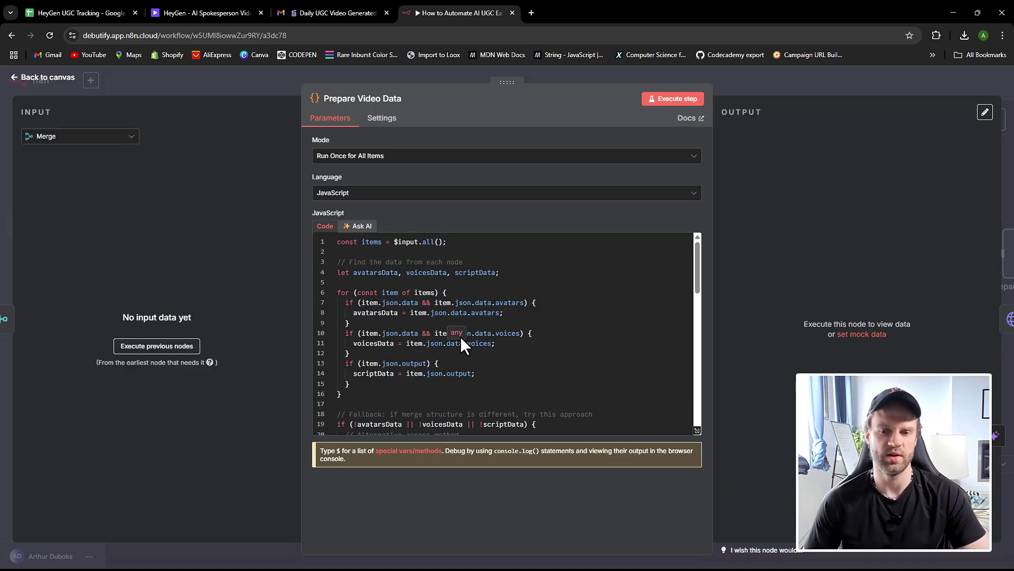
click(427, 284)
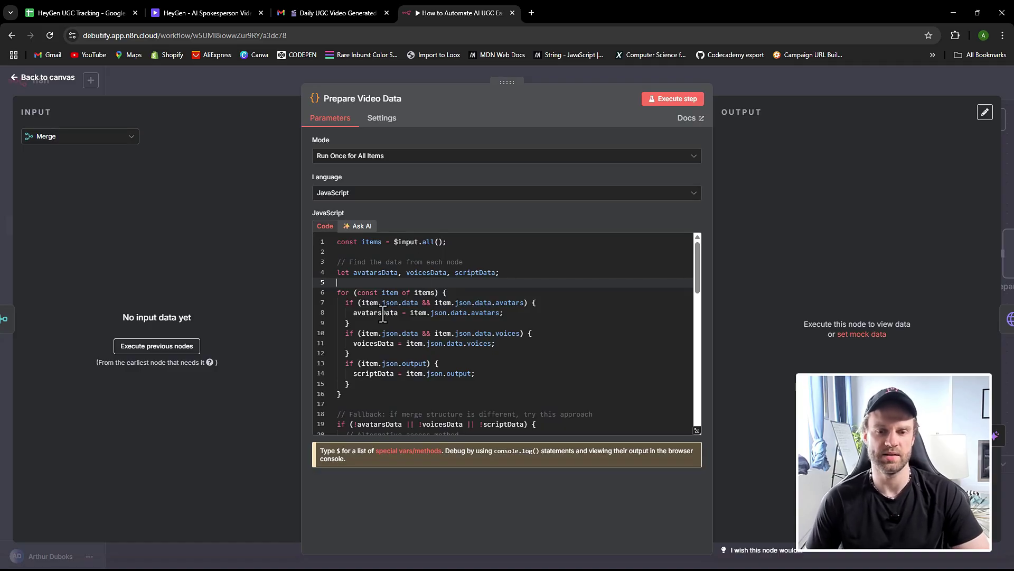
click(374, 404)
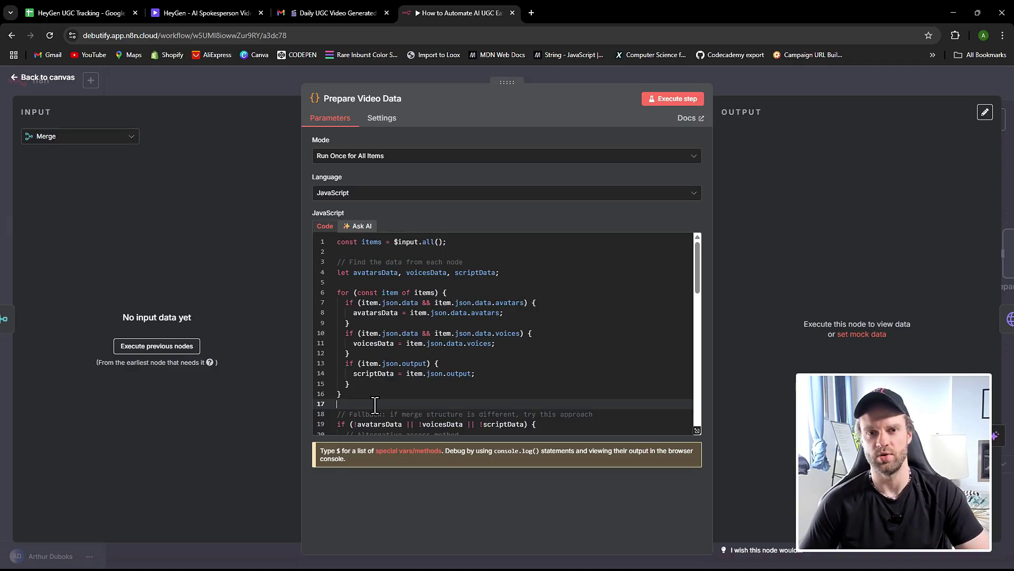
scroll(375, 386, down, 1)
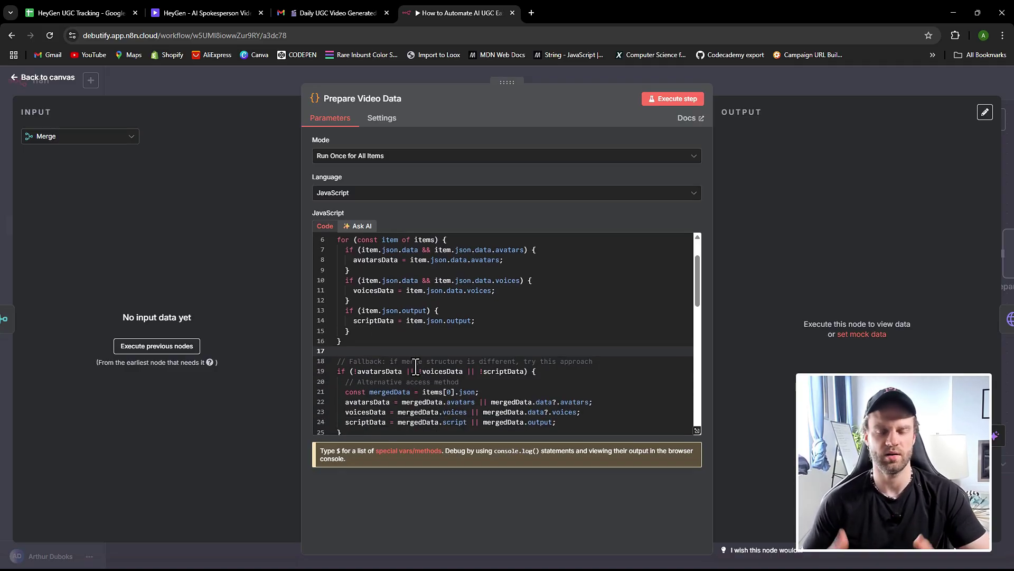
scroll(407, 366, down, 1)
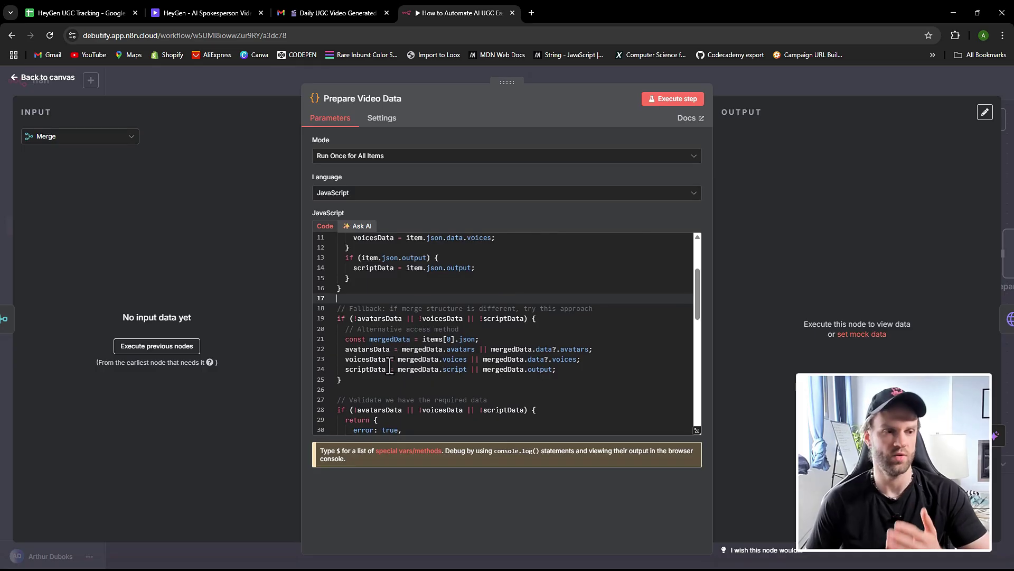
scroll(429, 328, up, 2)
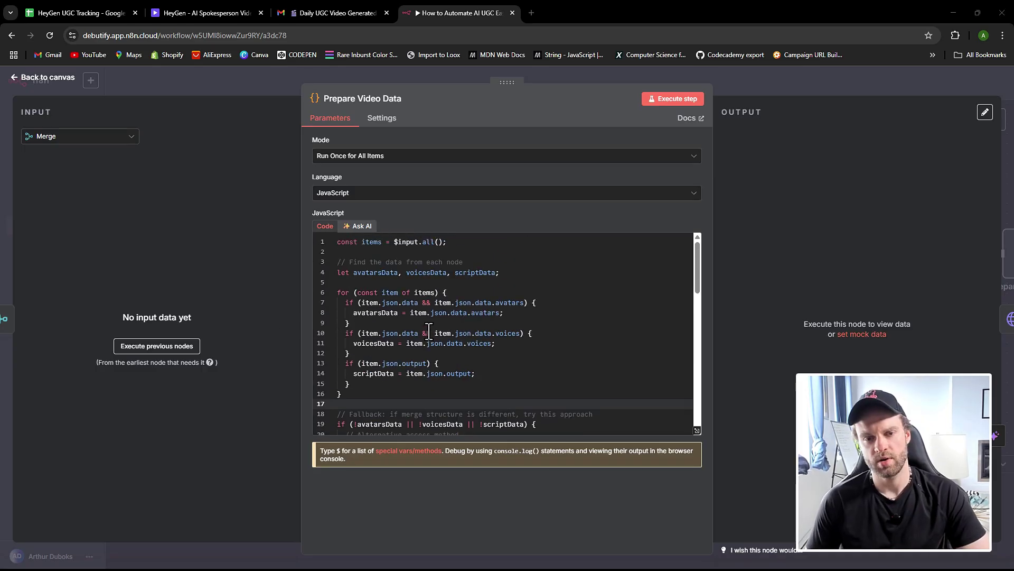
scroll(473, 335, down, 1)
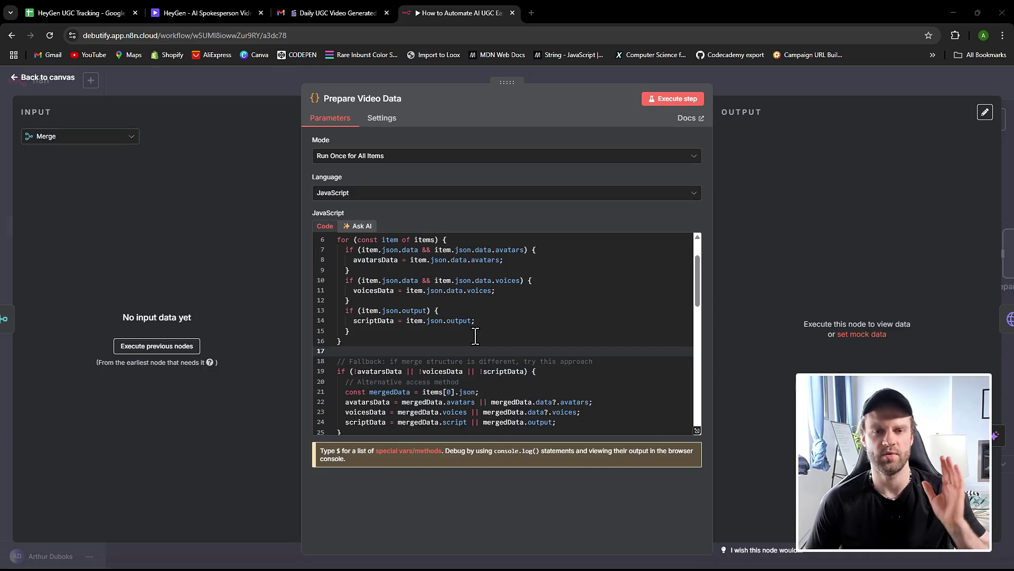
scroll(474, 333, down, 2)
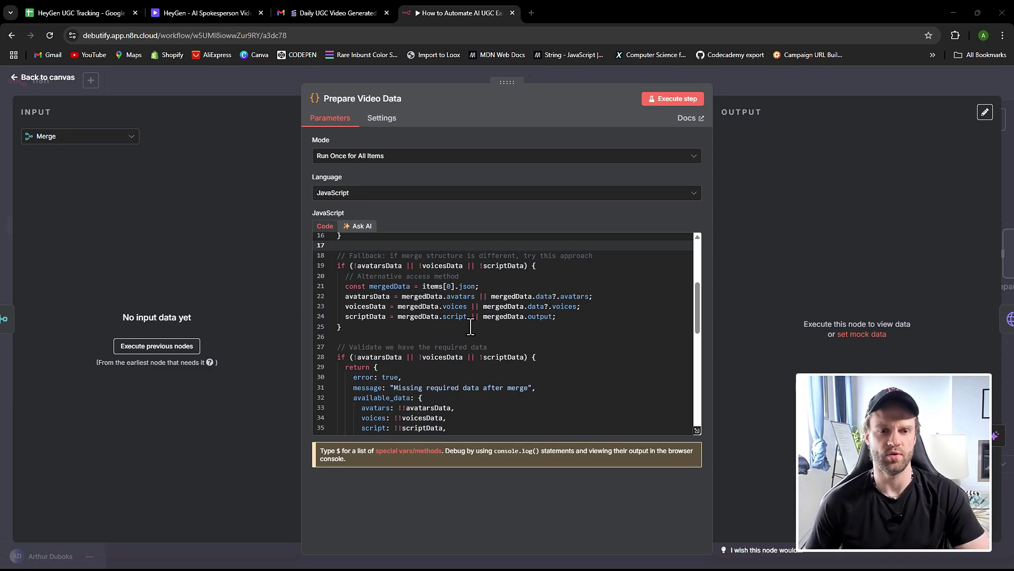
key(Escape)
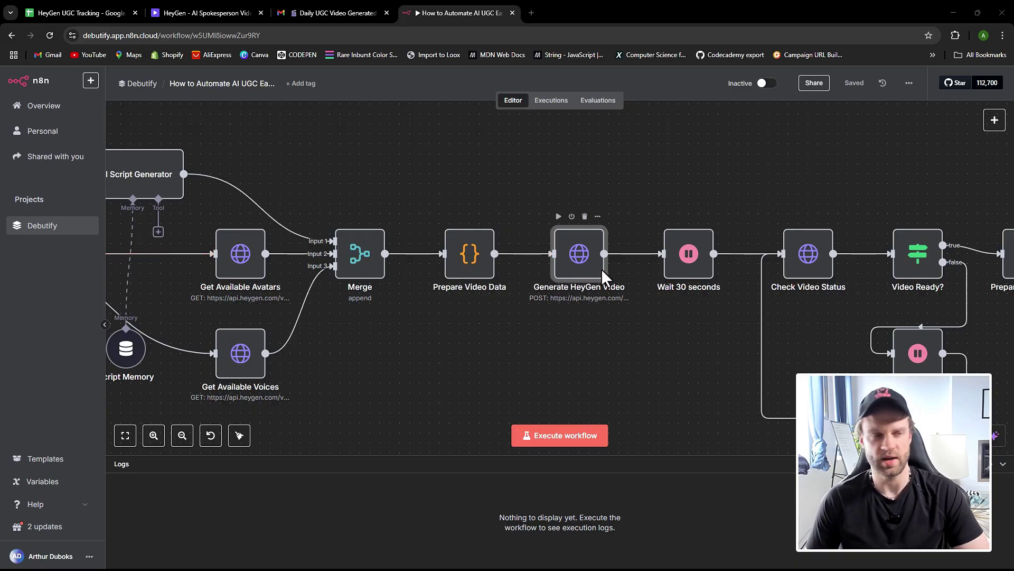
- Inspect the Generate HeyGen Video request settings and the Wait 30 seconds interval settings, returning to the canvas after each
double_click(568, 251)
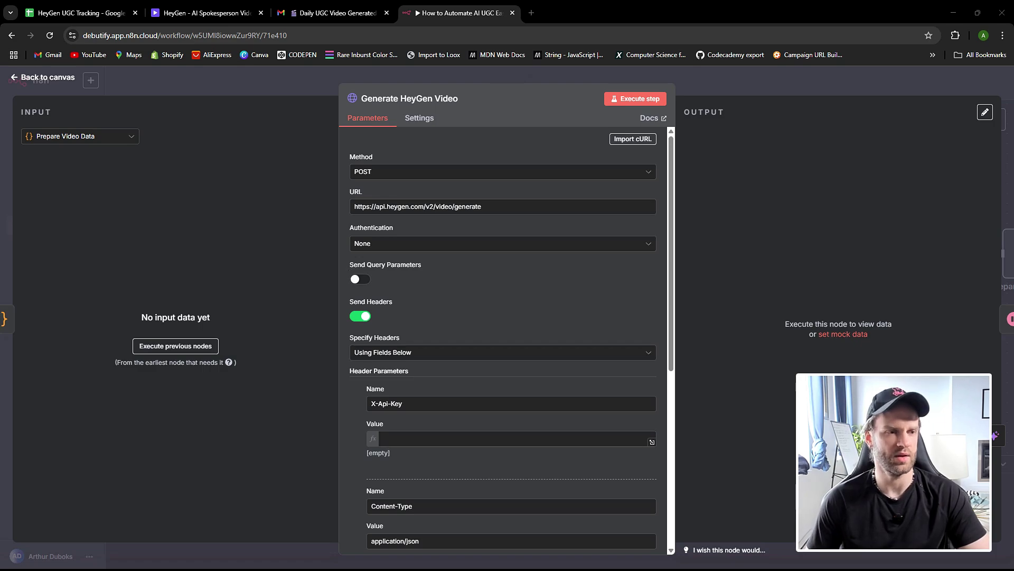
key(Escape)
scroll(442, 294, up, 3)
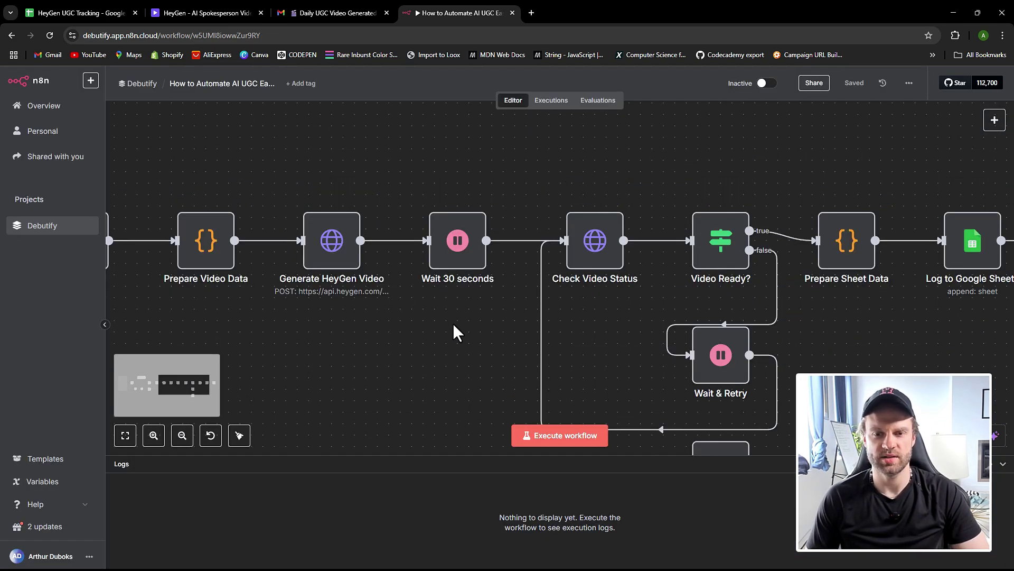
mouse_move(448, 268)
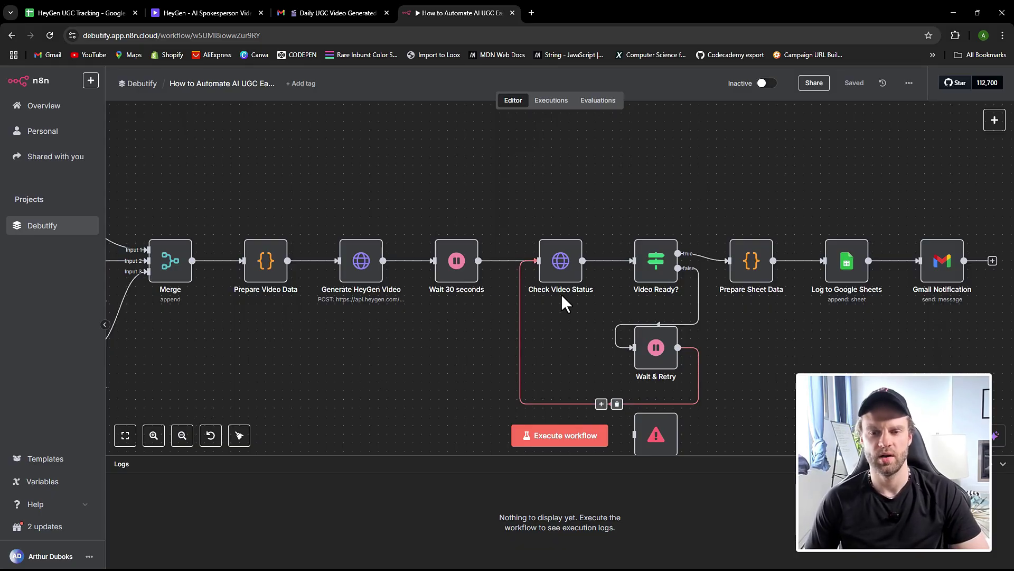
double_click(452, 272)
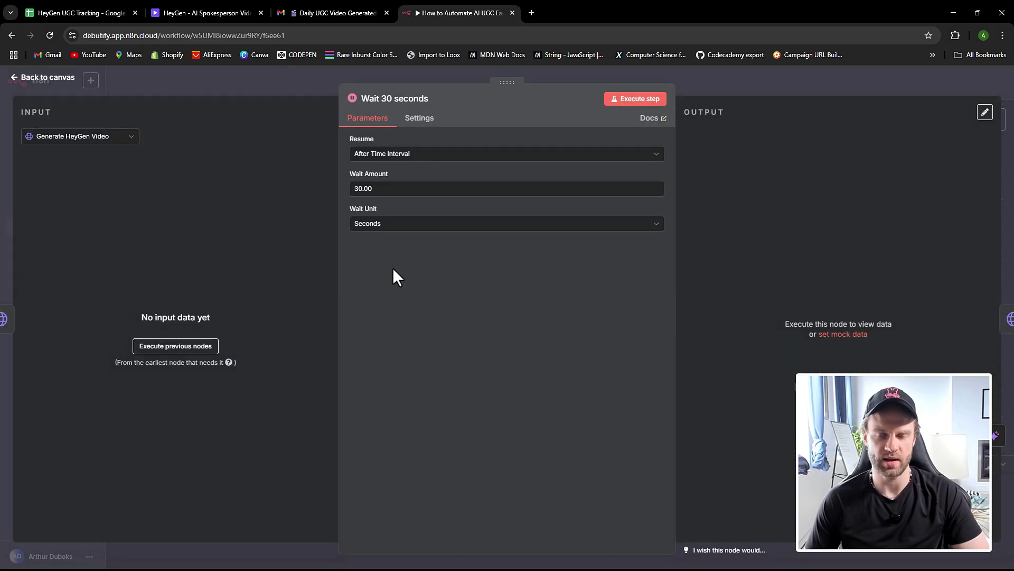
click(43, 82)
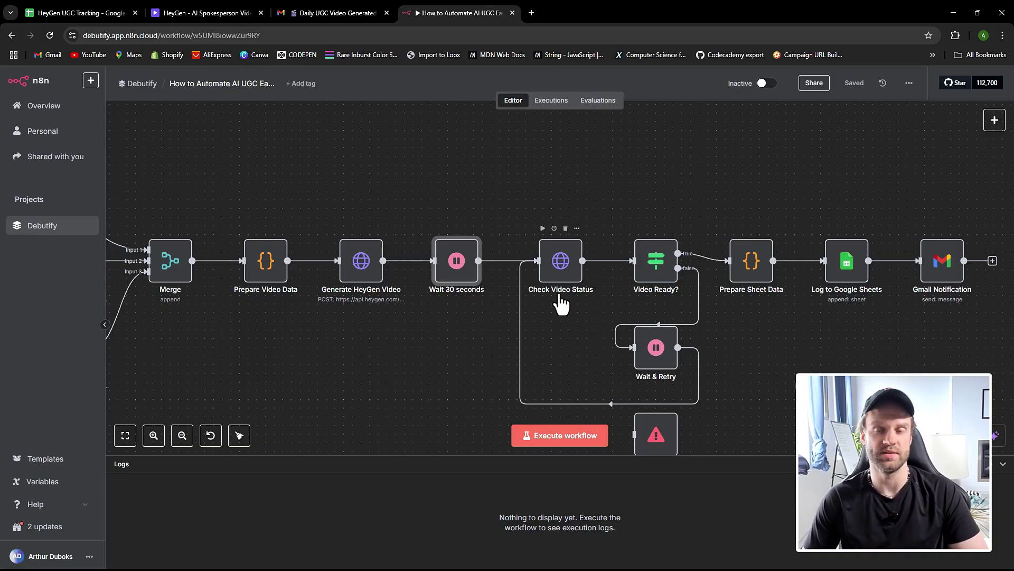
- Examine the Video Ready? node's status condition and its true and false branches, and return to the canvas
scroll(721, 334, down, 2)
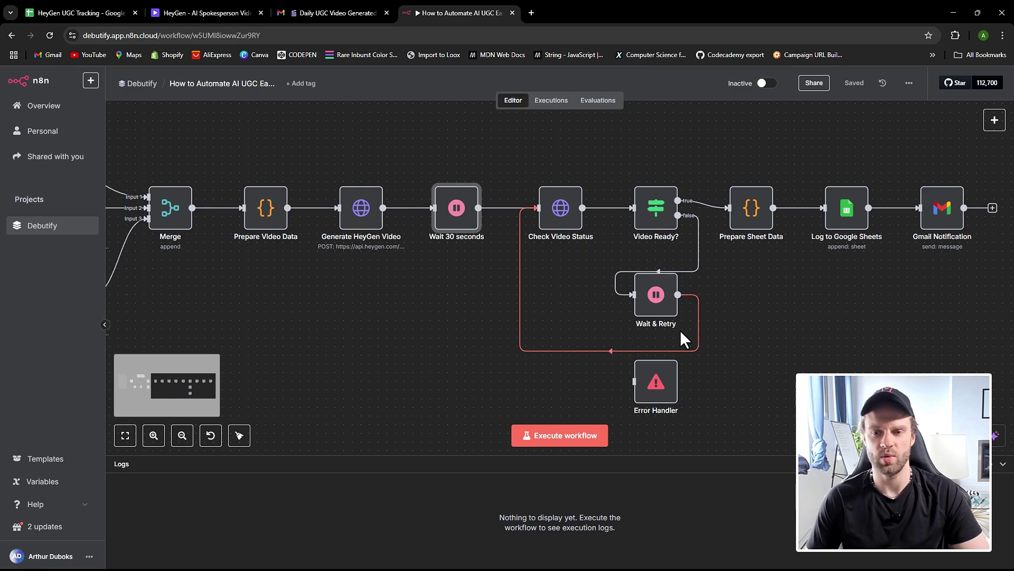
scroll(680, 330, right, 4)
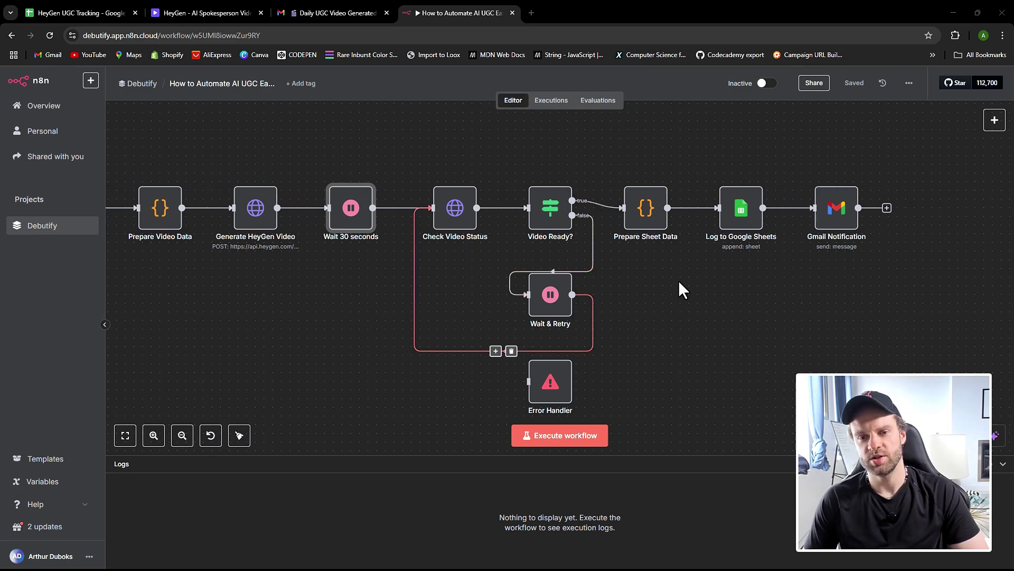
mouse_move(561, 230)
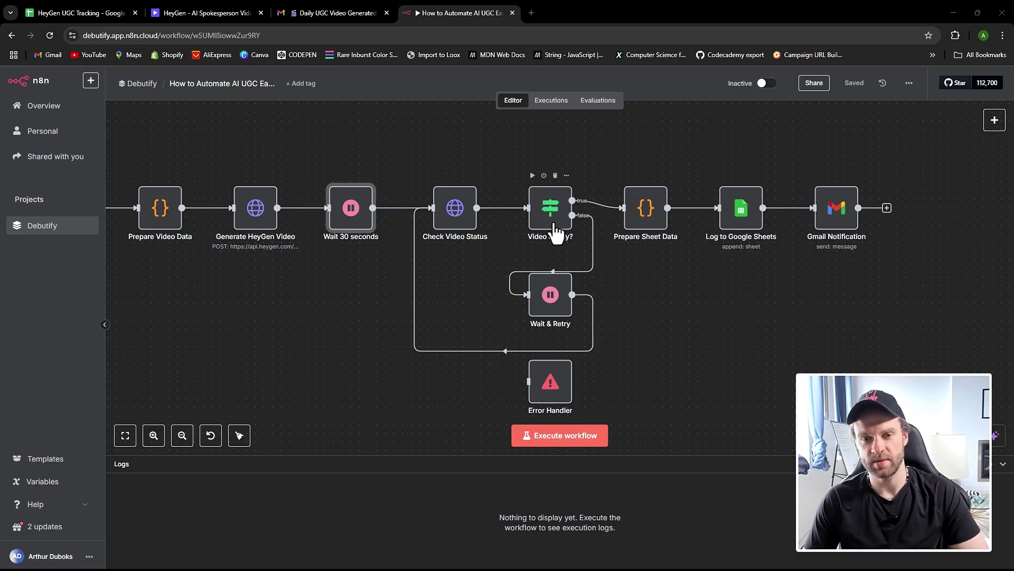
double_click(555, 227)
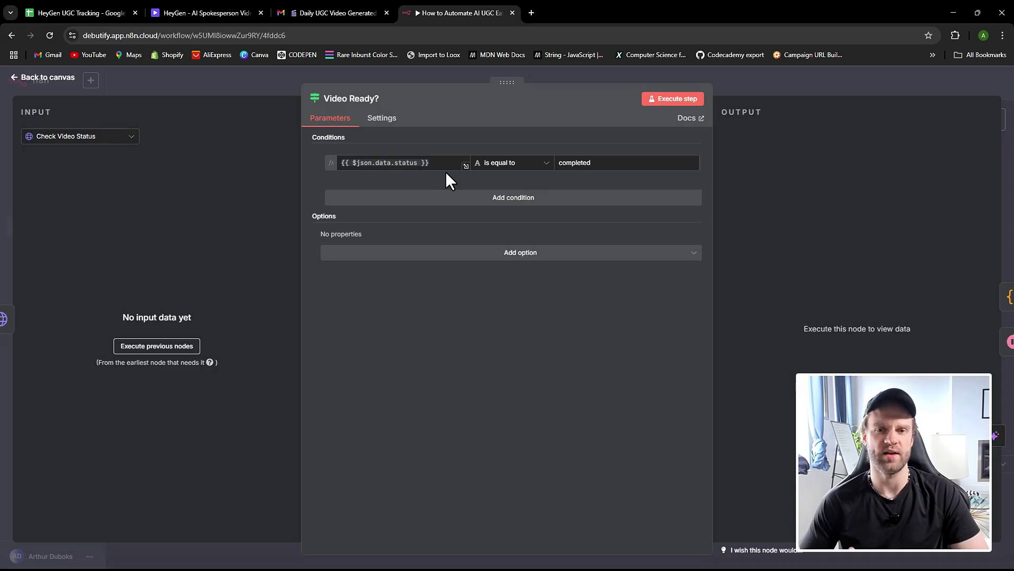
mouse_move(432, 168)
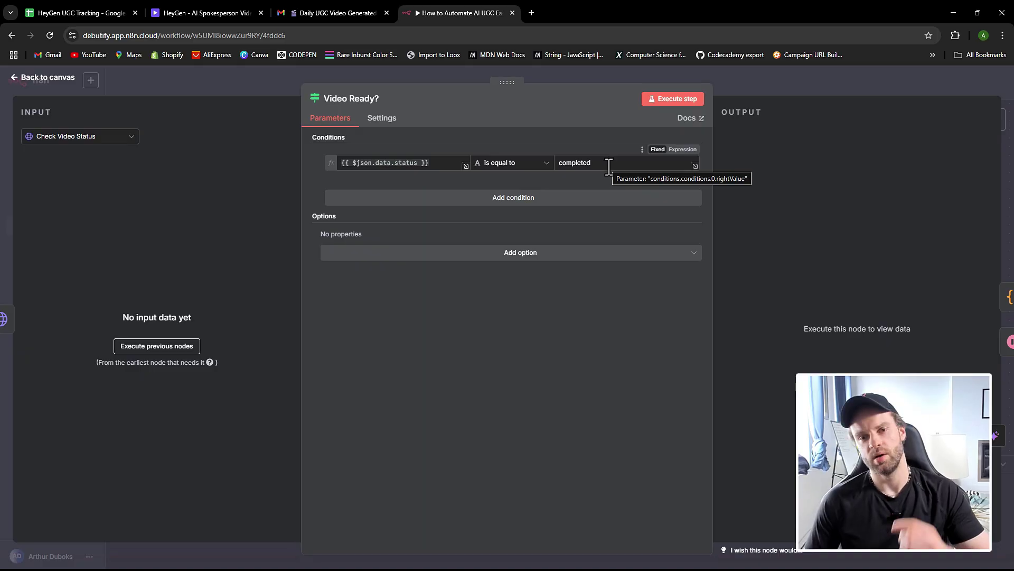
click(42, 77)
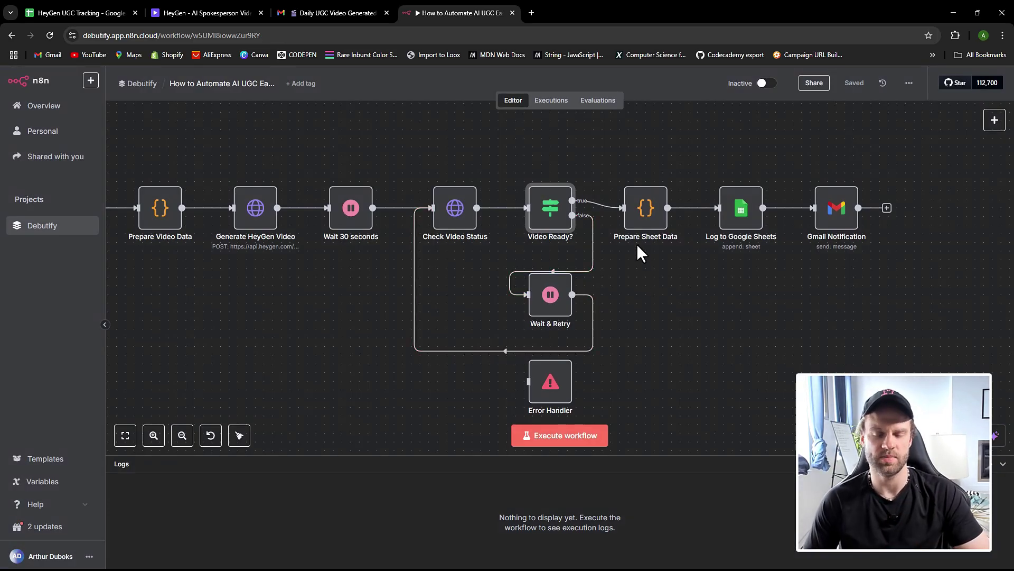
mouse_move(644, 238)
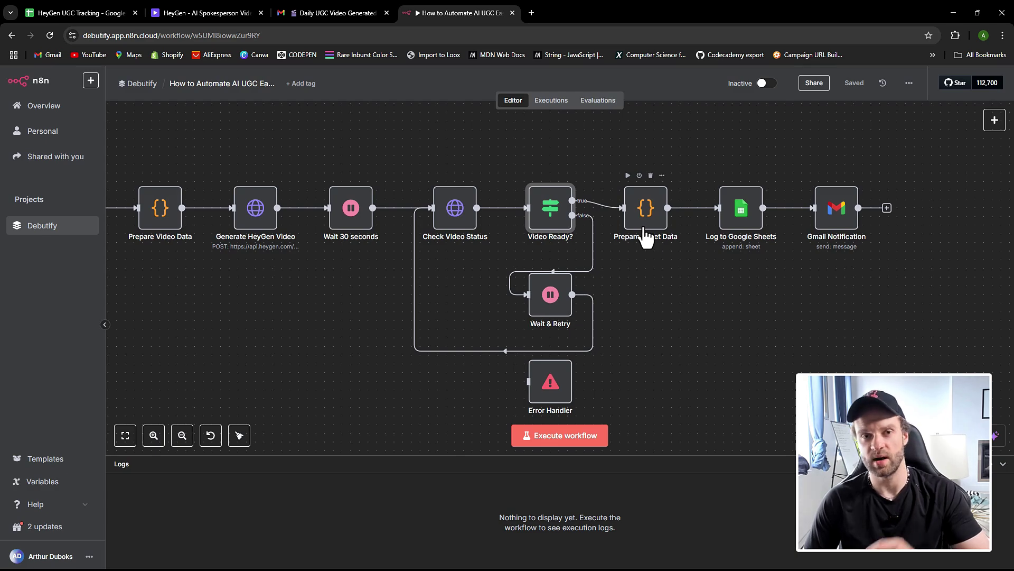
mouse_move(579, 257)
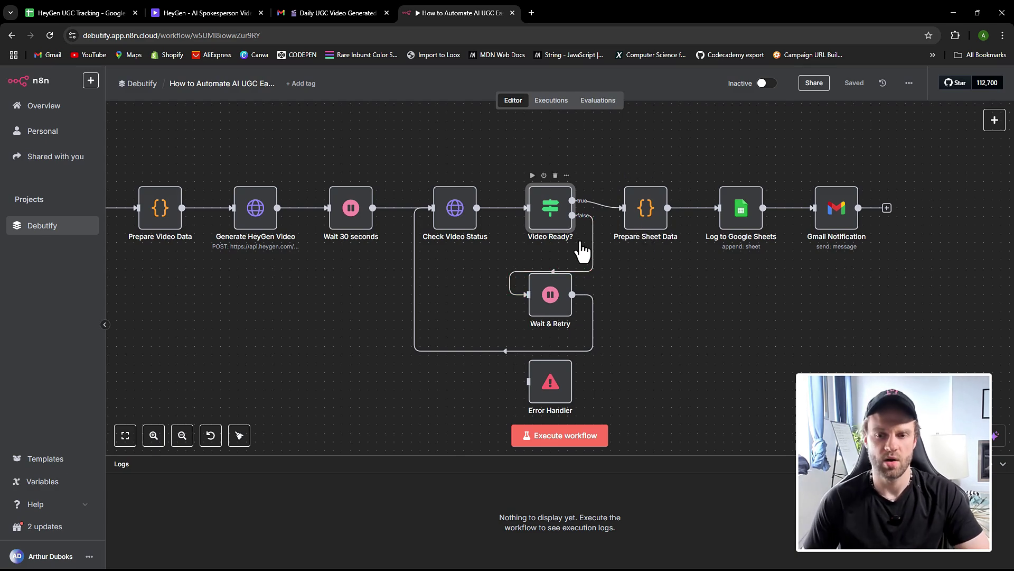
double_click(550, 223)
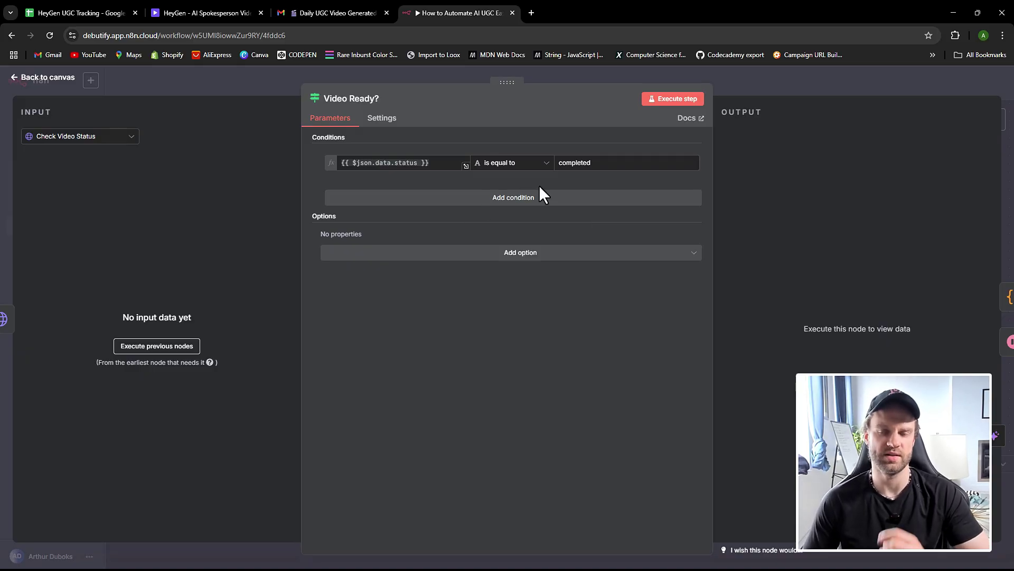
click(66, 79)
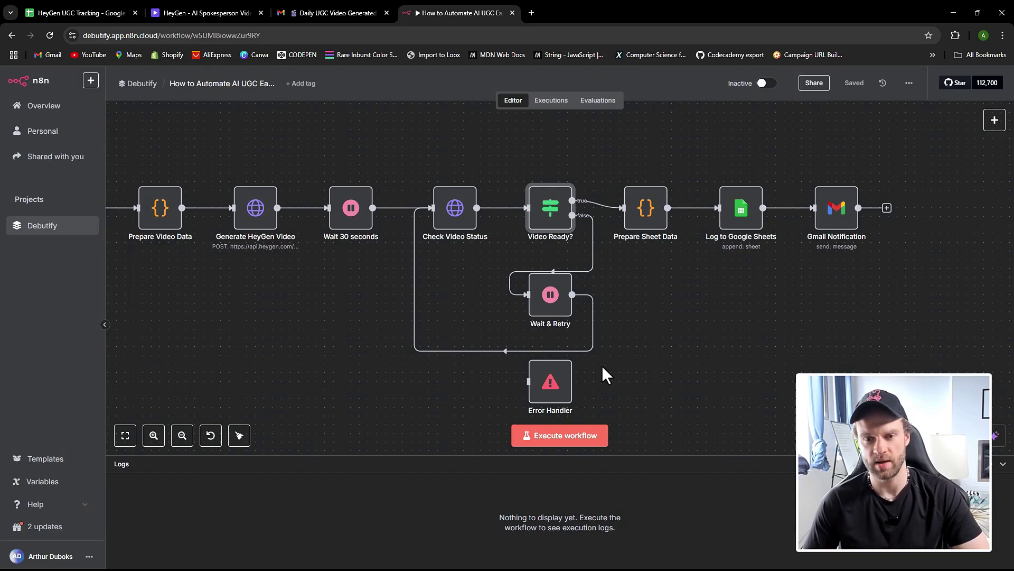
- Check the Wait & Retry node's wait interval and the Error Handler node's error message, returning to the canvas after each
double_click(549, 303)
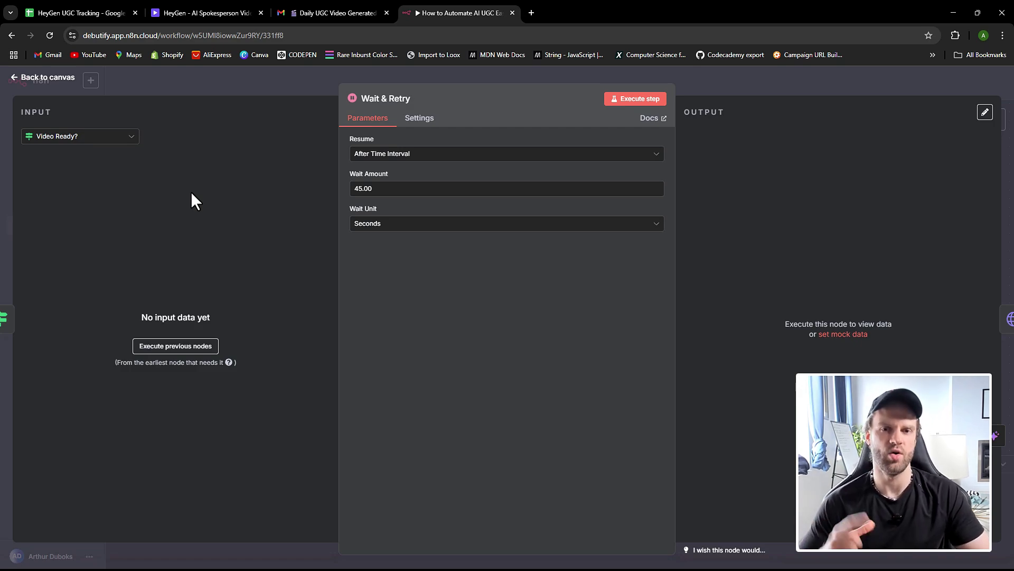
click(53, 80)
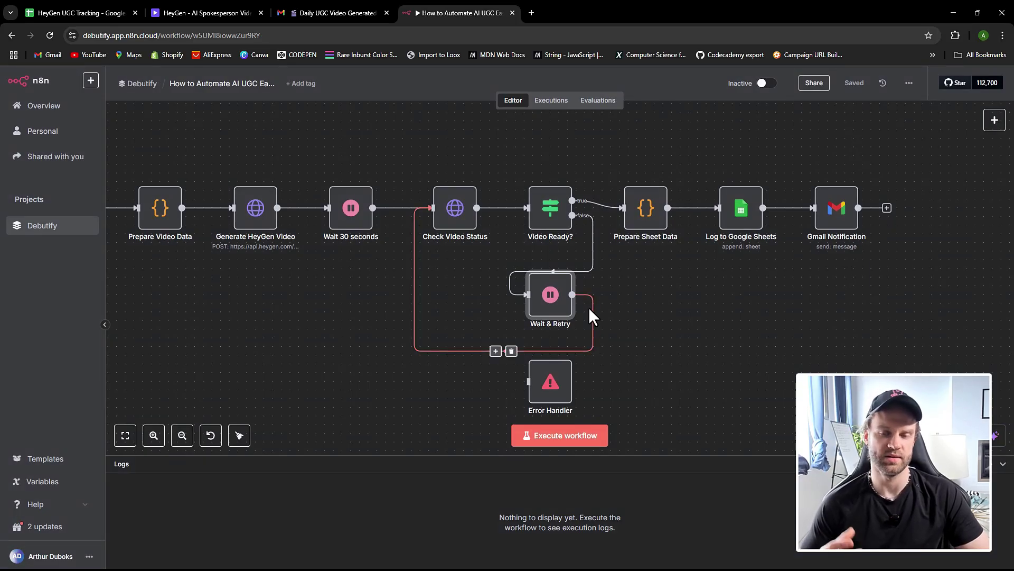
double_click(554, 390)
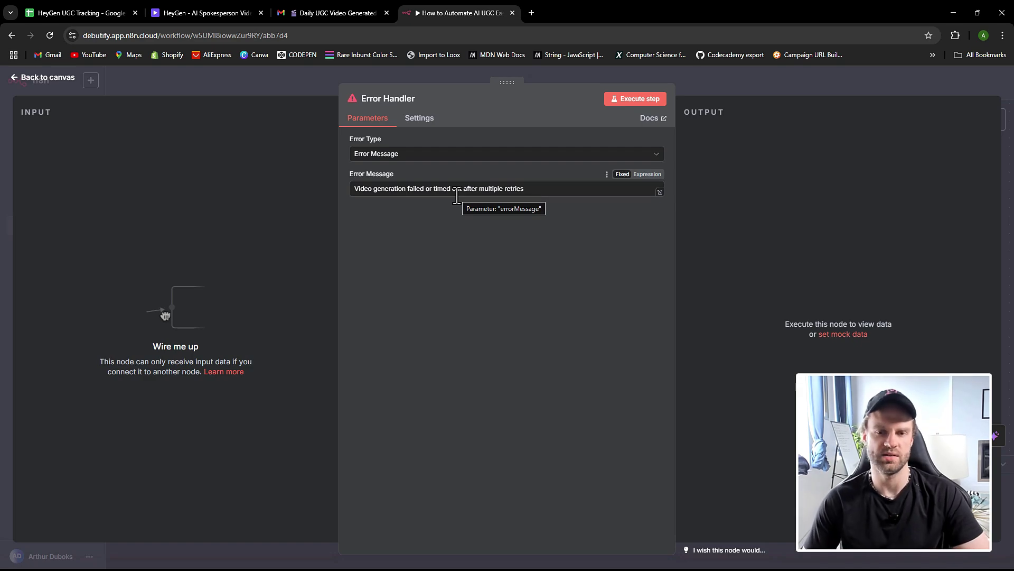
click(43, 80)
- Open the Prepare Sheet Data node, review the fields its JavaScript returns for the tracking sheet, and return to the canvas
mouse_move(550, 283)
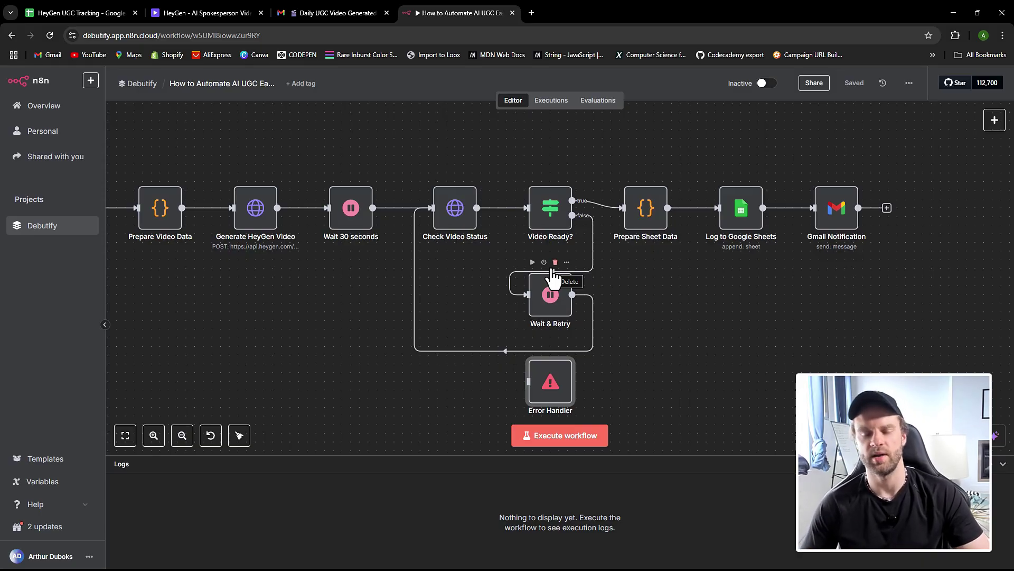
scroll(553, 275, up, 2)
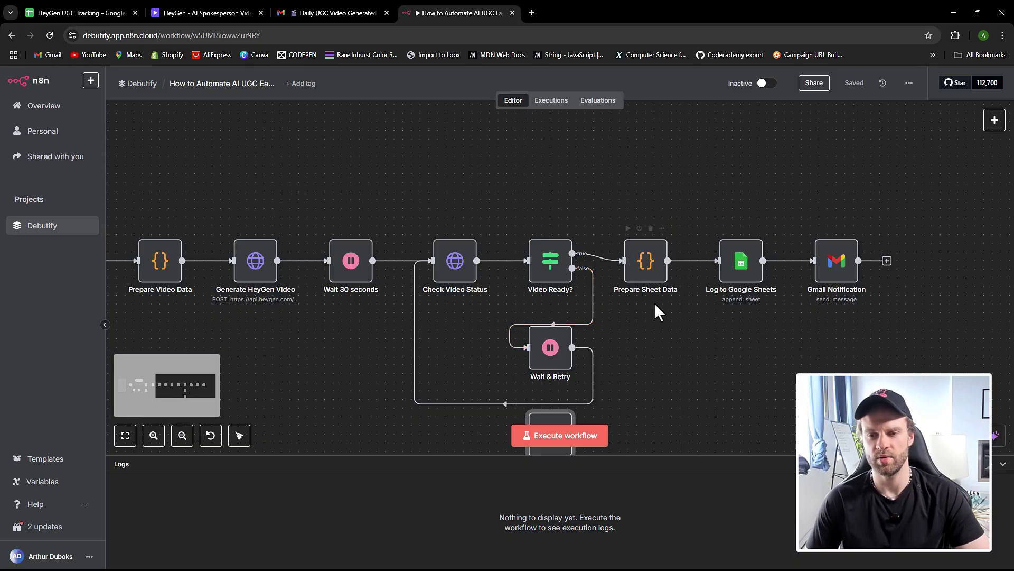
scroll(546, 348, down, 1)
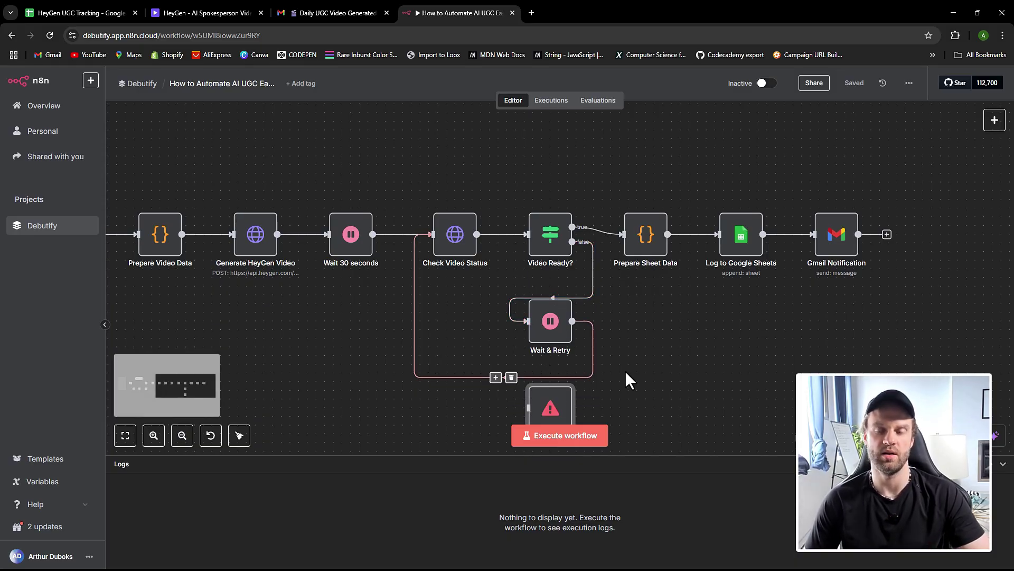
scroll(502, 370, right, 2)
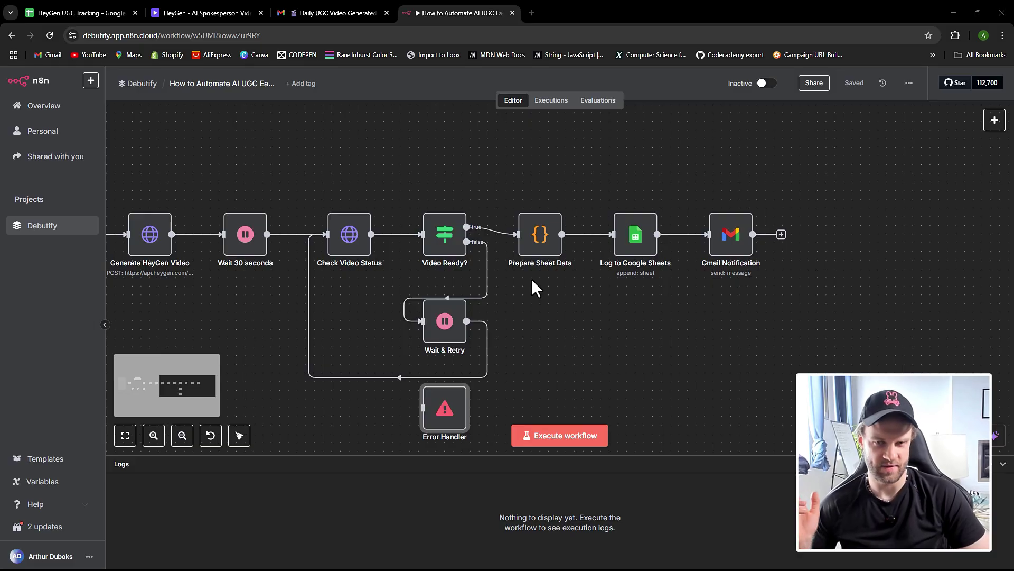
double_click(536, 248)
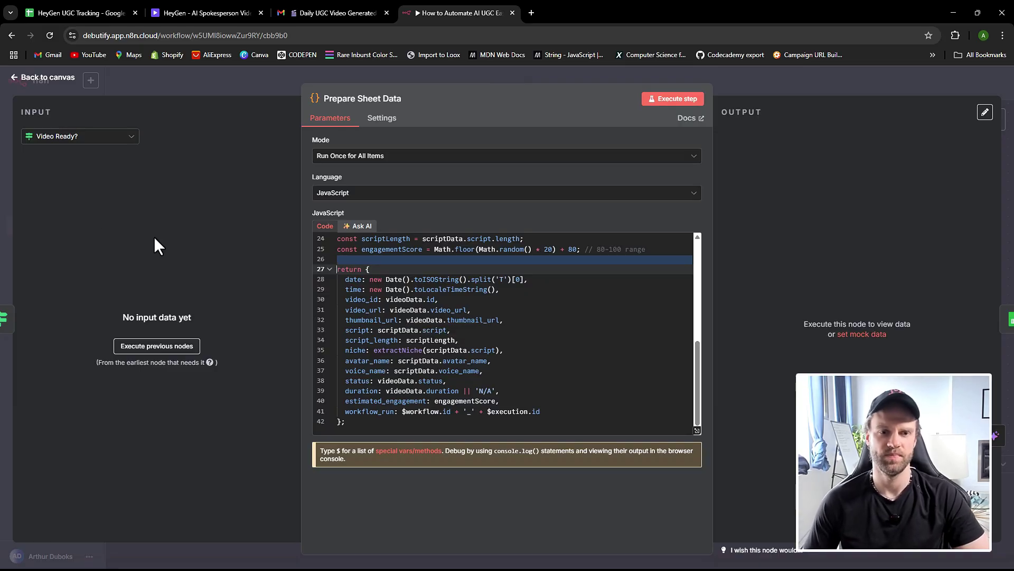
click(43, 79)
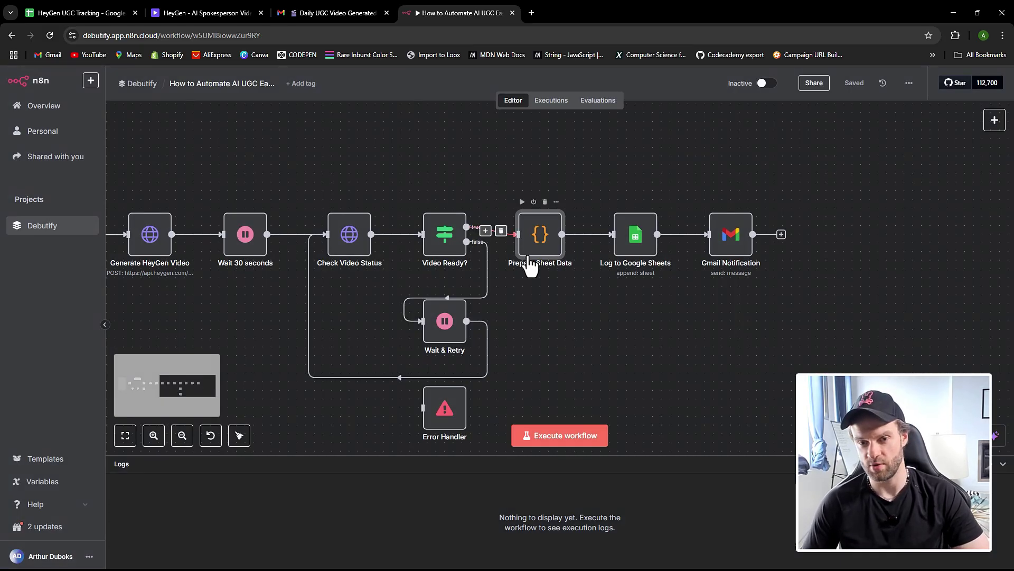
- Open the Log to Google Sheets node and review how its date, video, script and avatar values map to sheet columns
double_click(636, 256)
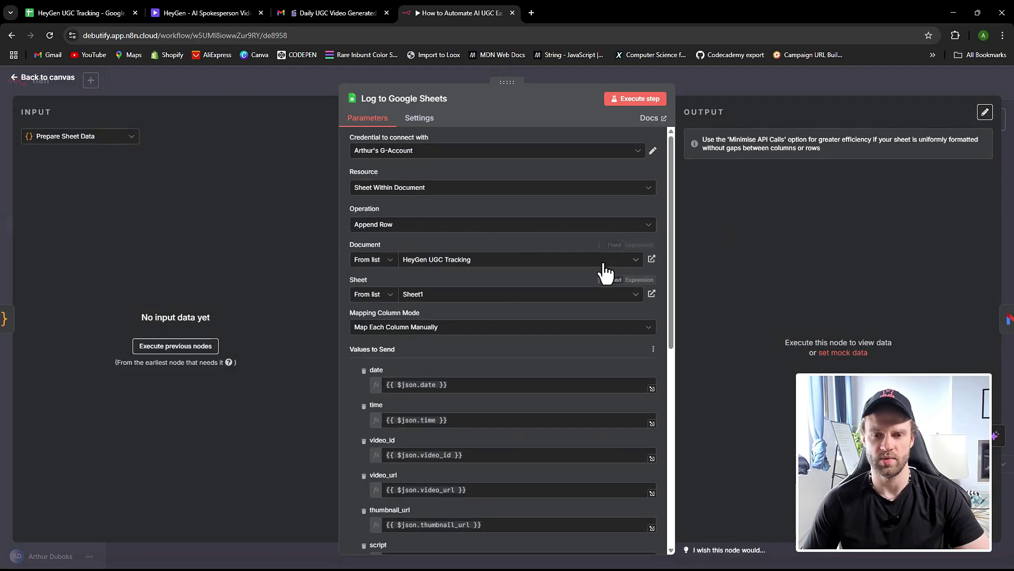
scroll(457, 373, down, 2)
scroll(455, 369, down, 2)
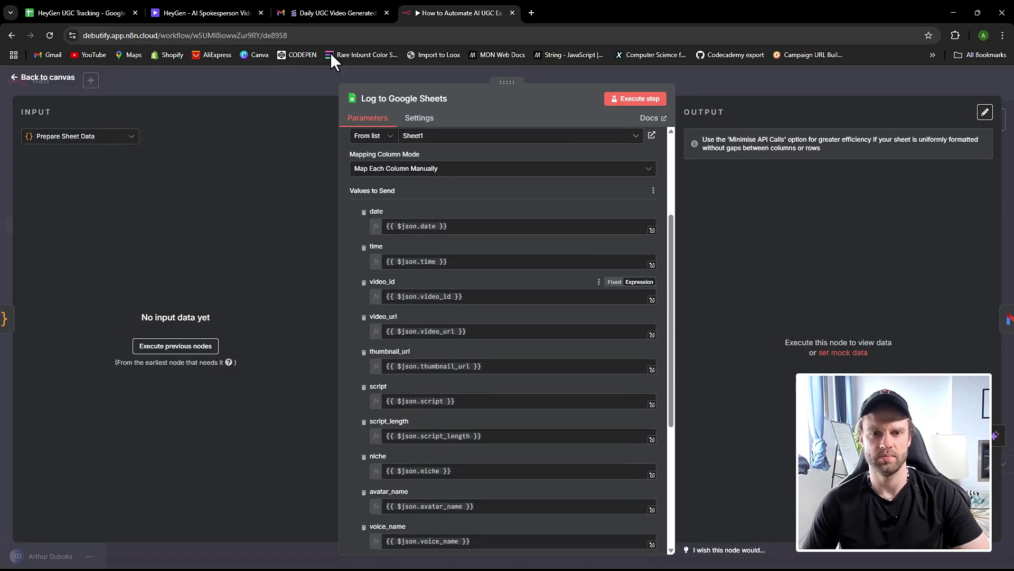
- Switch to the HeyGen UGC Tracking sheet in Google Sheets and examine the date, time, video_id and video_url columns and logged rows
click(102, 6)
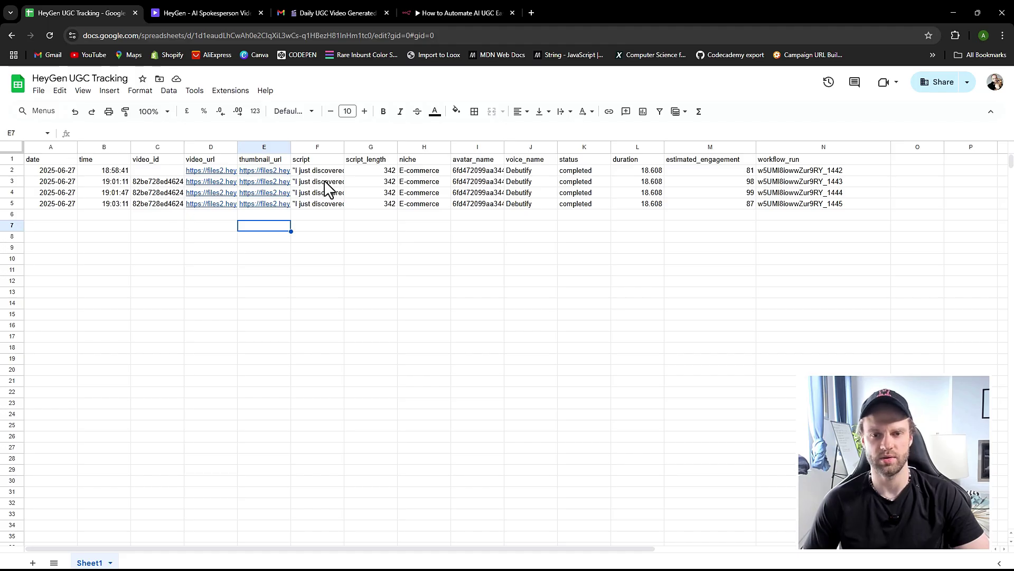
mouse_move(275, 186)
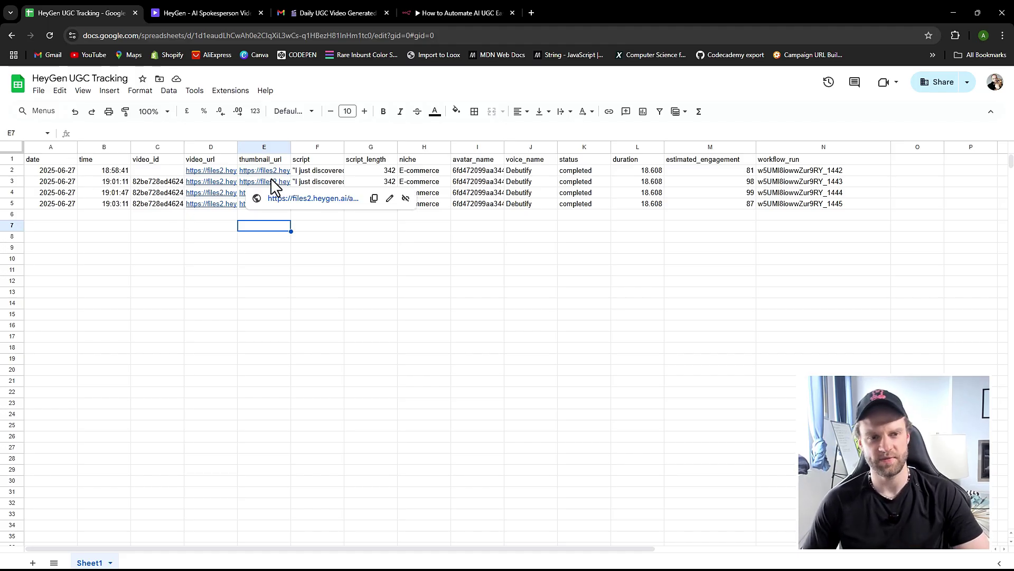
click(53, 159)
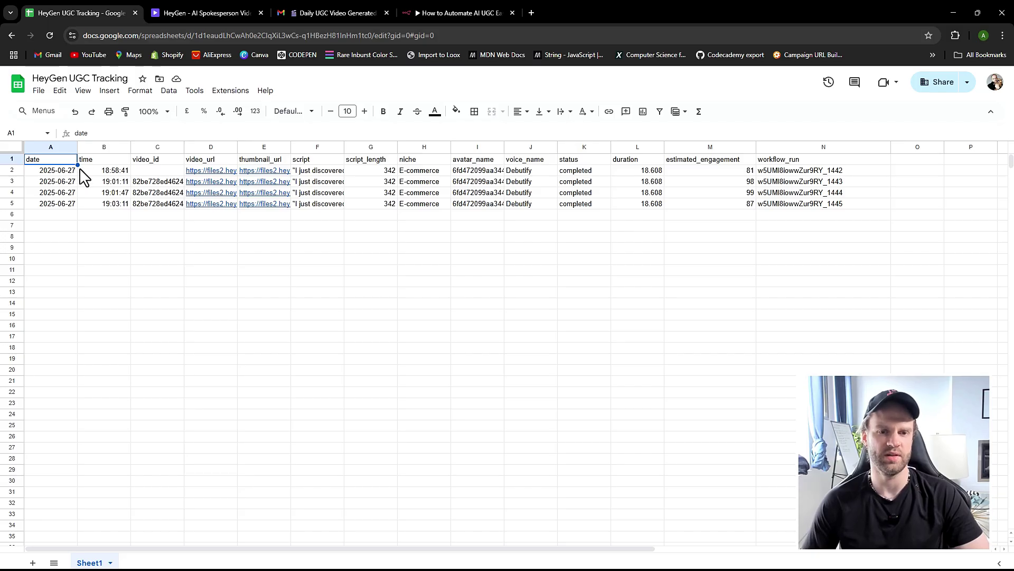
click(125, 161)
click(179, 162)
click(209, 162)
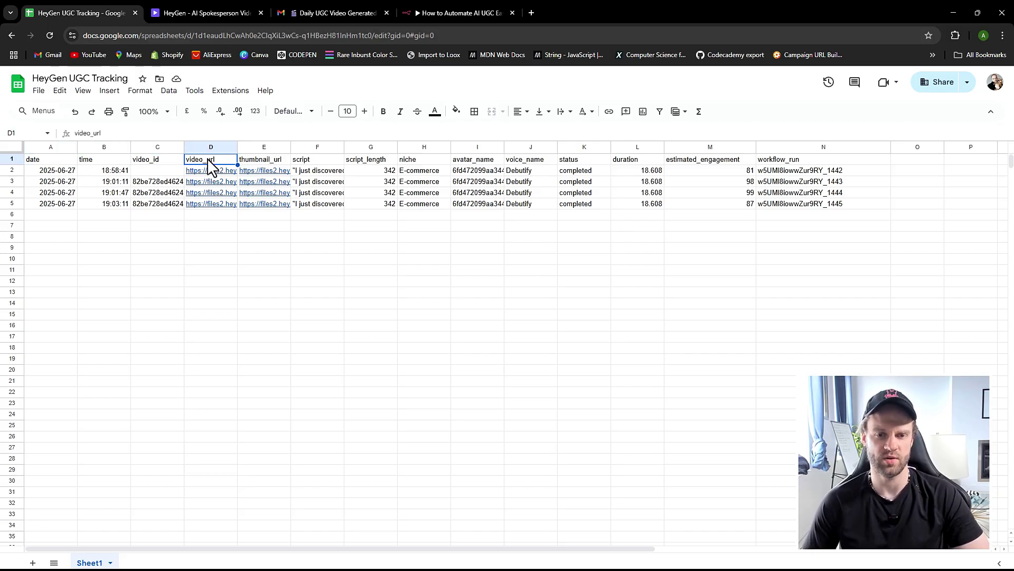
click(338, 11)
click(245, 11)
click(95, 12)
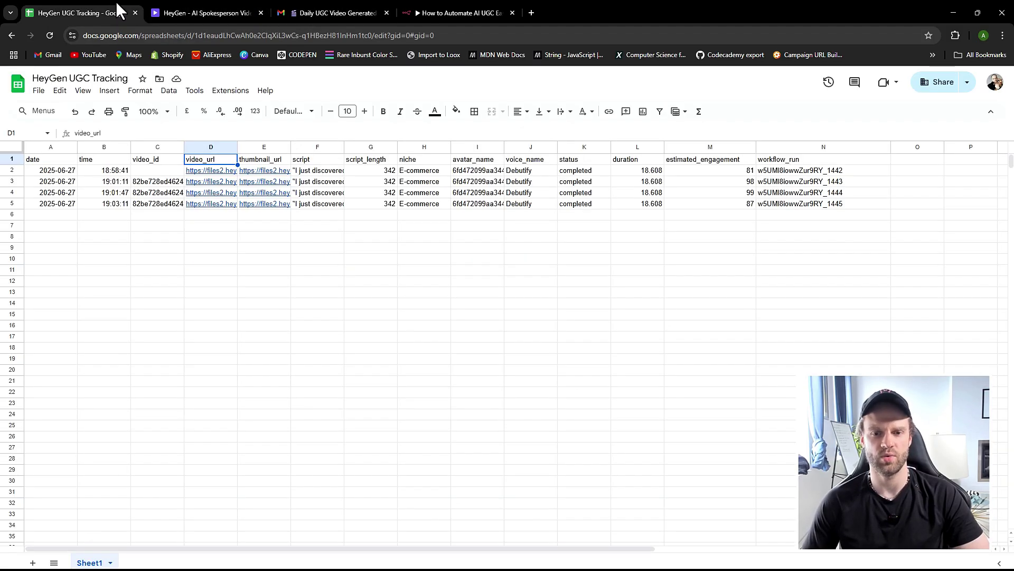
- Switch back to the n8n workflow, recheck the fields returned by the Prepare Sheet Data code, and return to the canvas
click(414, 10)
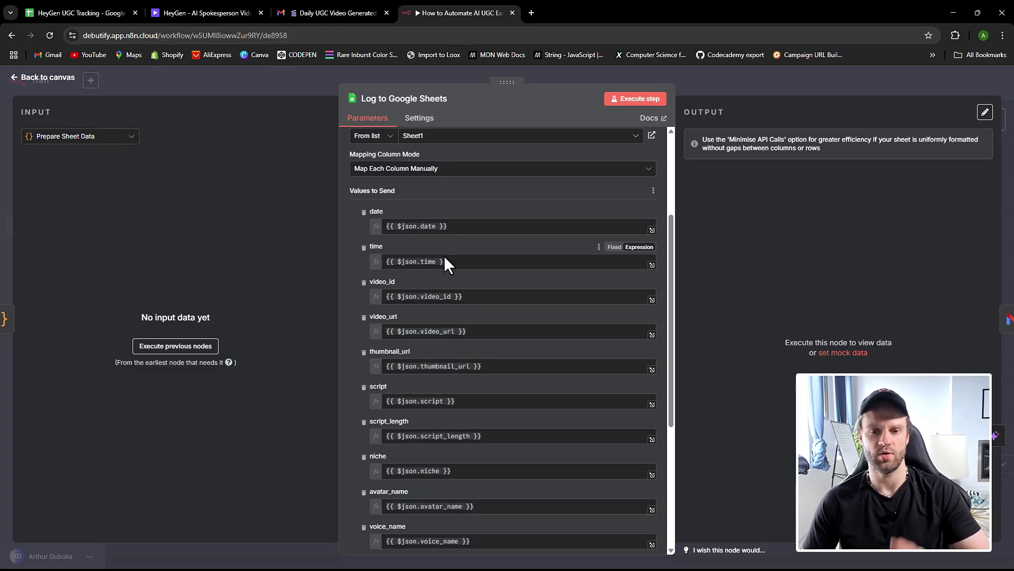
click(45, 74)
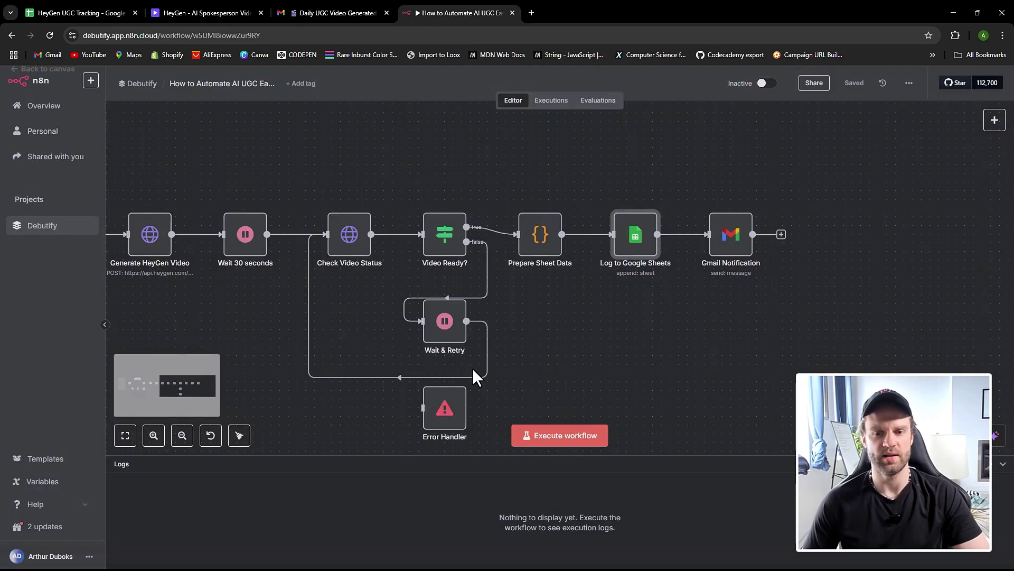
double_click(533, 248)
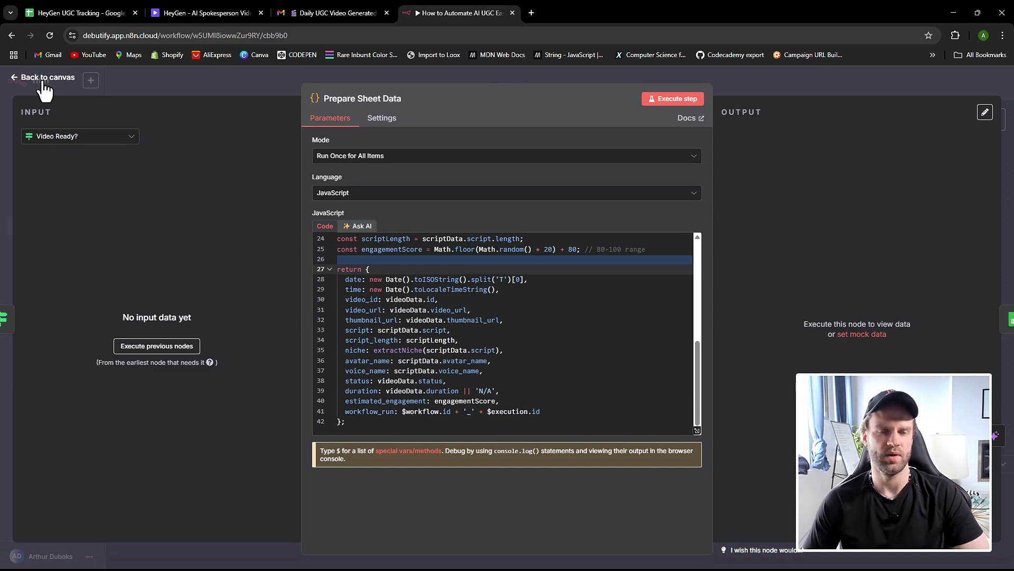
click(16, 77)
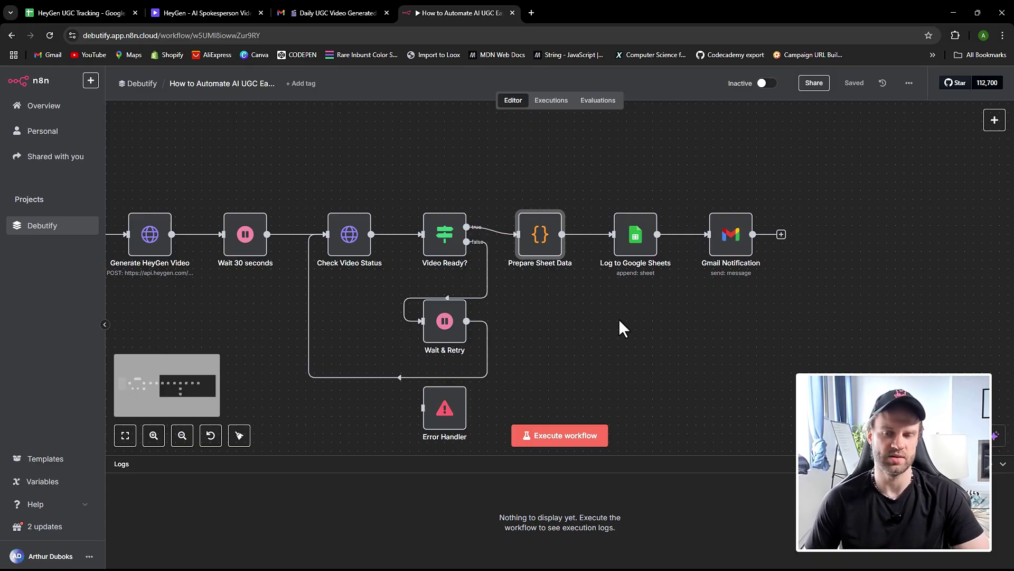
- Reopen the Log to Google Sheets node and review its operation, document, sheet and column mapping settings
click(638, 240)
key(Return)
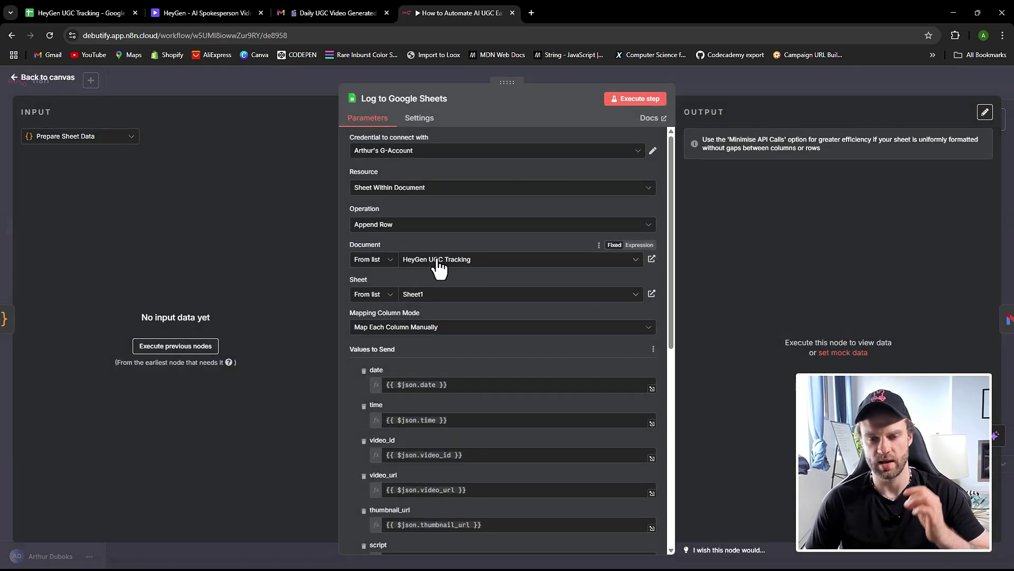
scroll(438, 270, down, 5)
scroll(437, 272, up, 5)
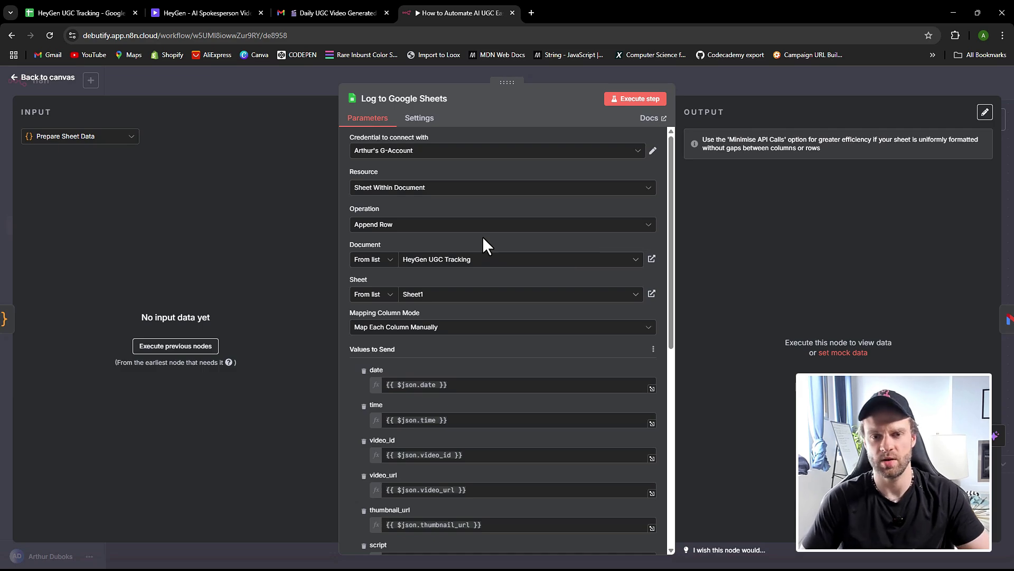
- View the Google sign-in option for a new Google Sheets OAuth2 credential, close it without connecting, and return to the canvas
click(461, 152)
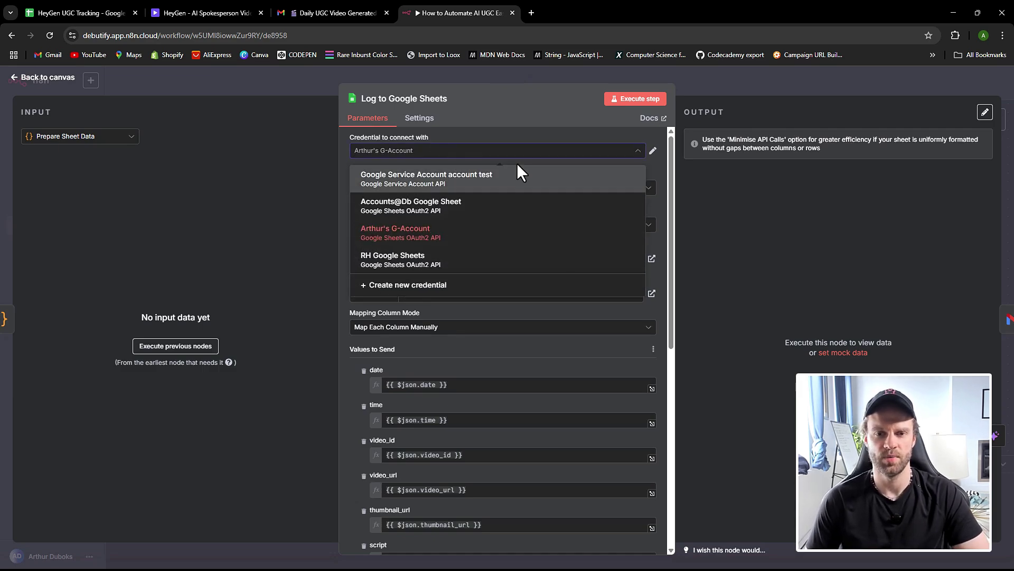
click(431, 294)
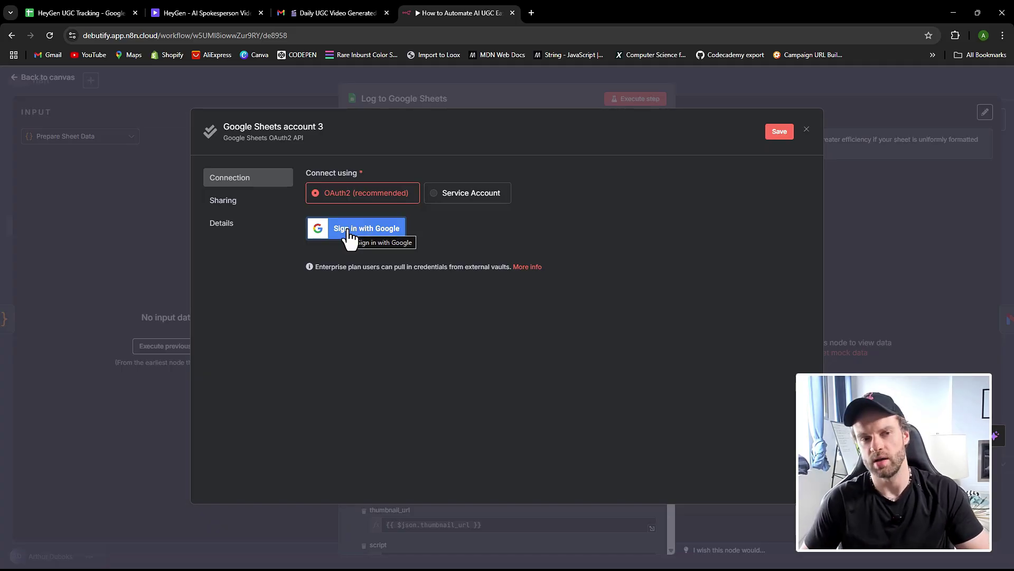
click(420, 106)
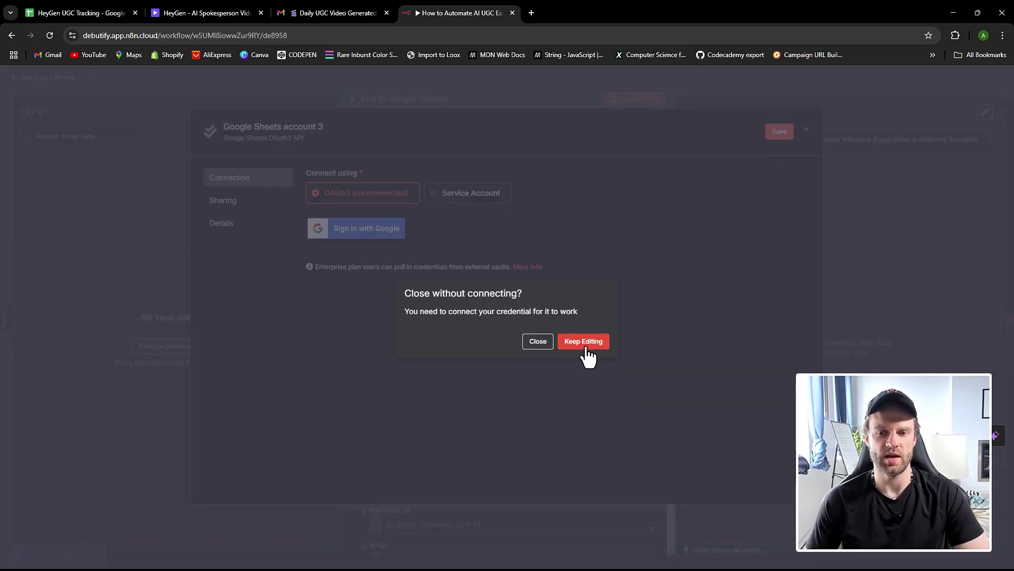
click(565, 346)
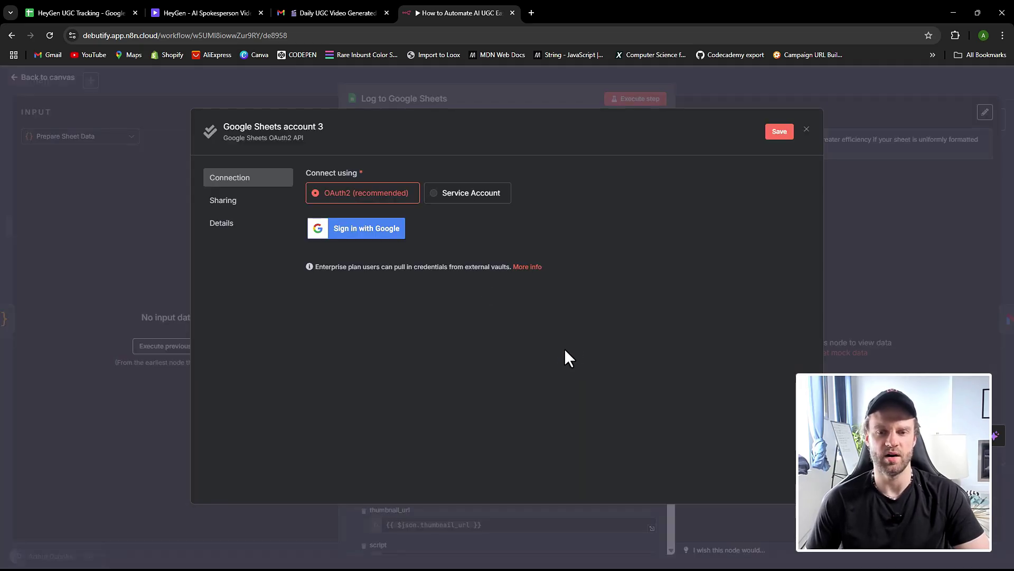
click(806, 130)
click(538, 341)
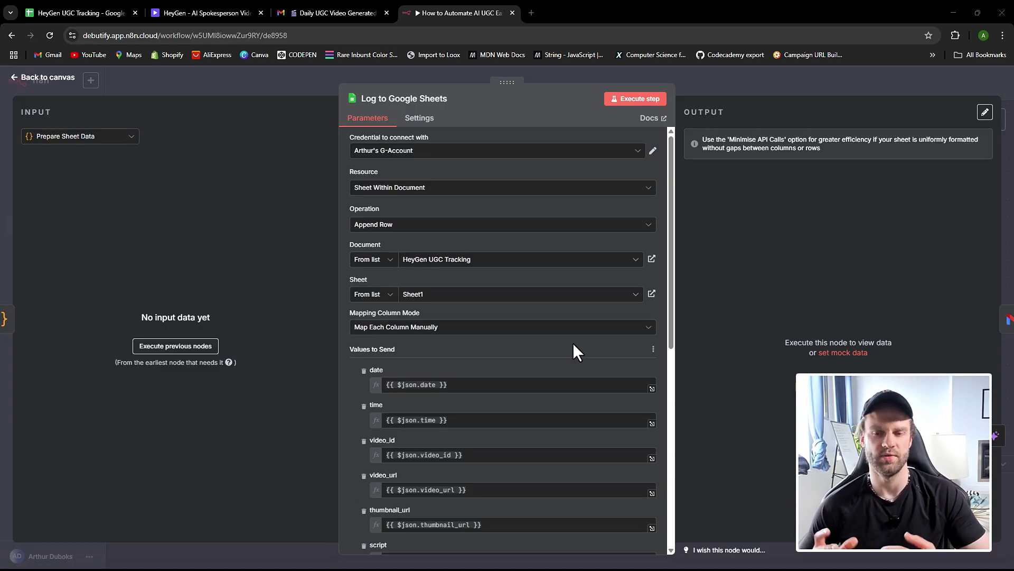
click(58, 78)
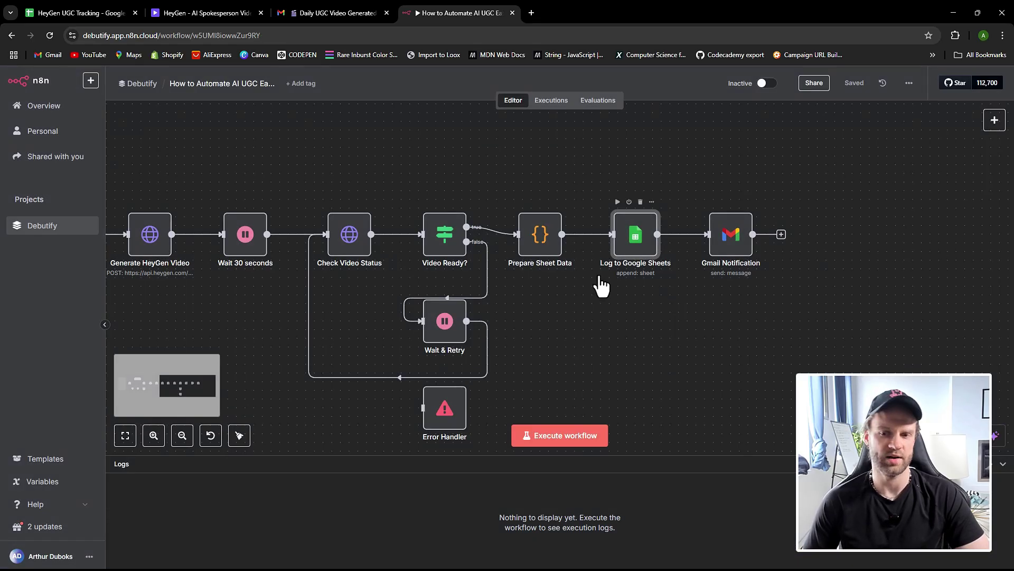
- Open the Gmail Notification node and inspect its available message operations and the subject line expression, keeping the Send operation
double_click(725, 255)
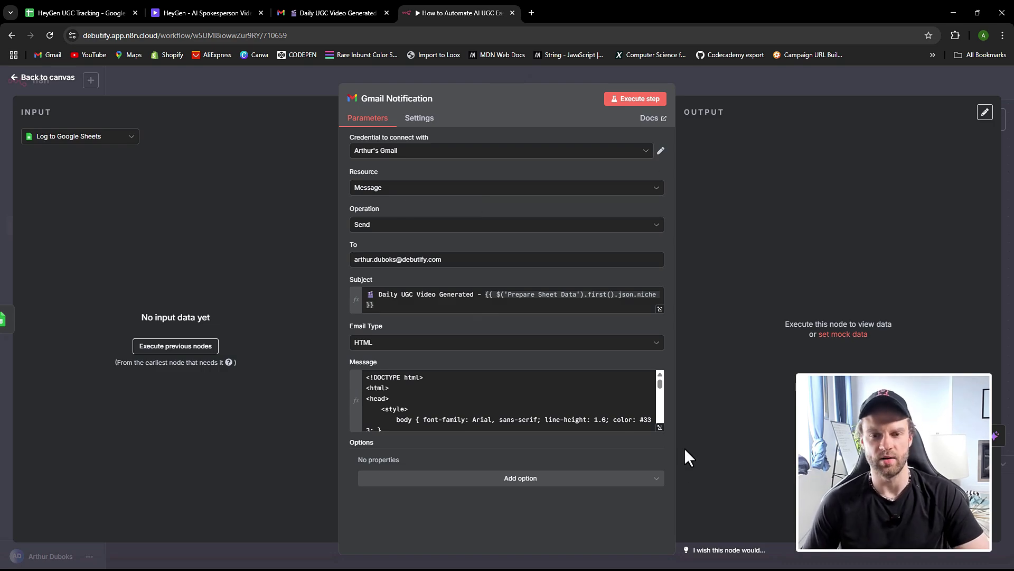
click(382, 231)
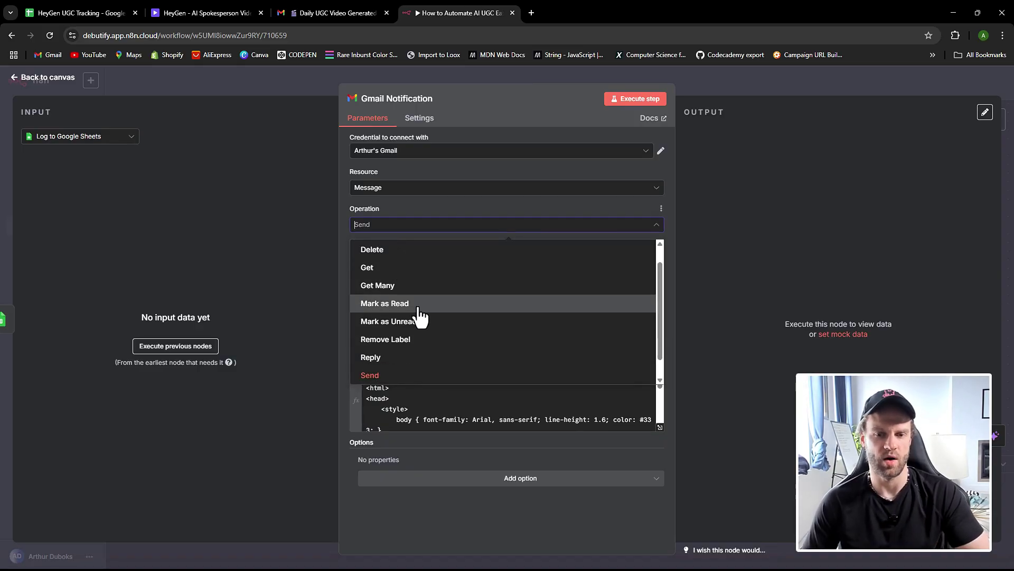
click(428, 227)
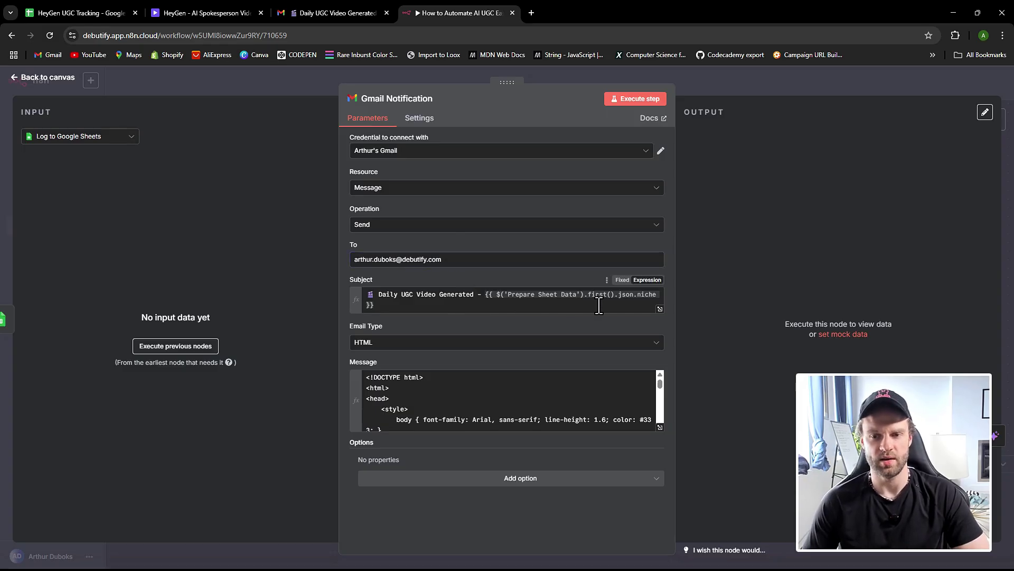
click(510, 304)
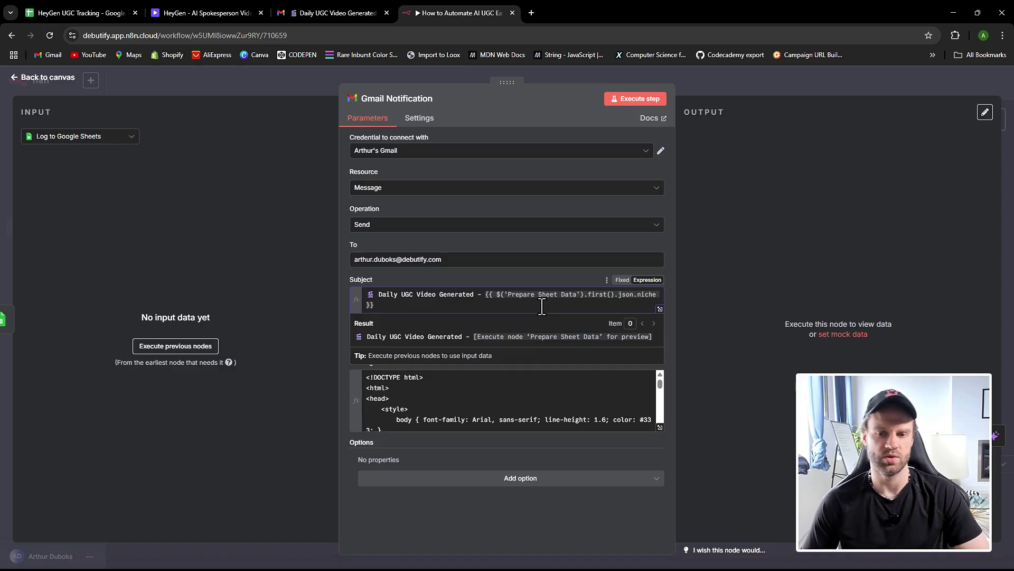
click(473, 277)
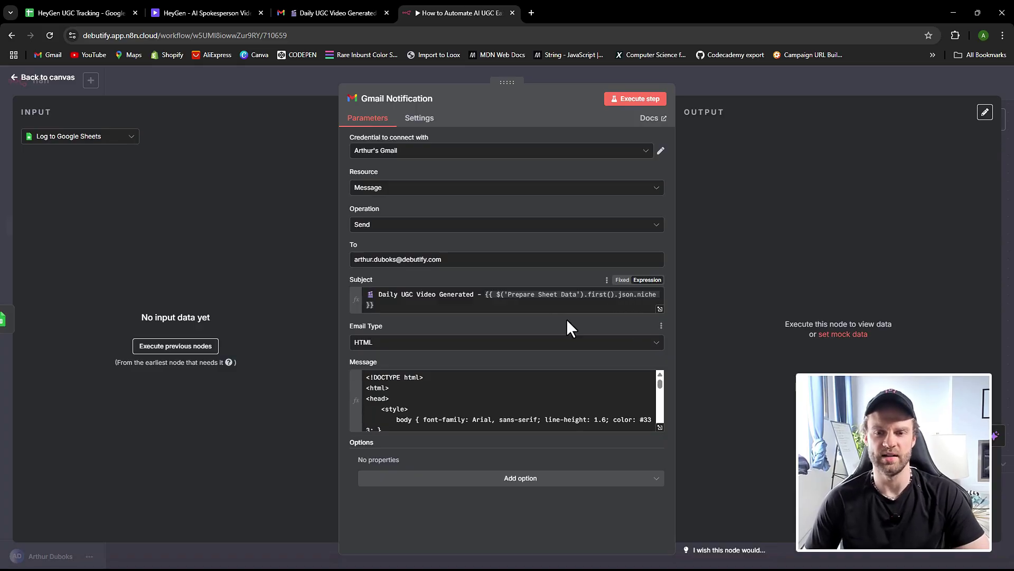
- Expand the notification's HTML message in the expression editor and review its styling, metrics, script and production details alongside the email in Gmail
click(47, 79)
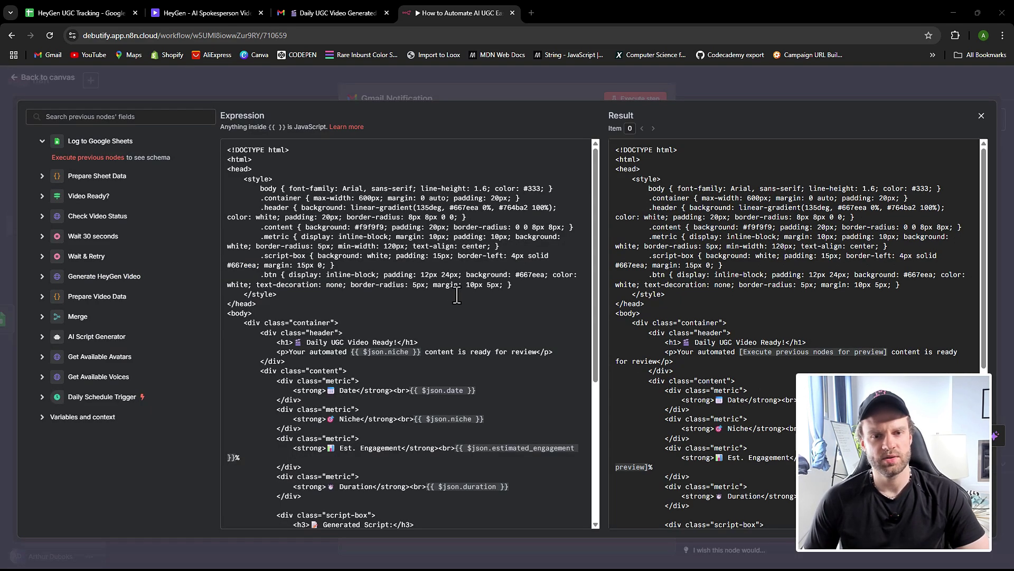
click(317, 302)
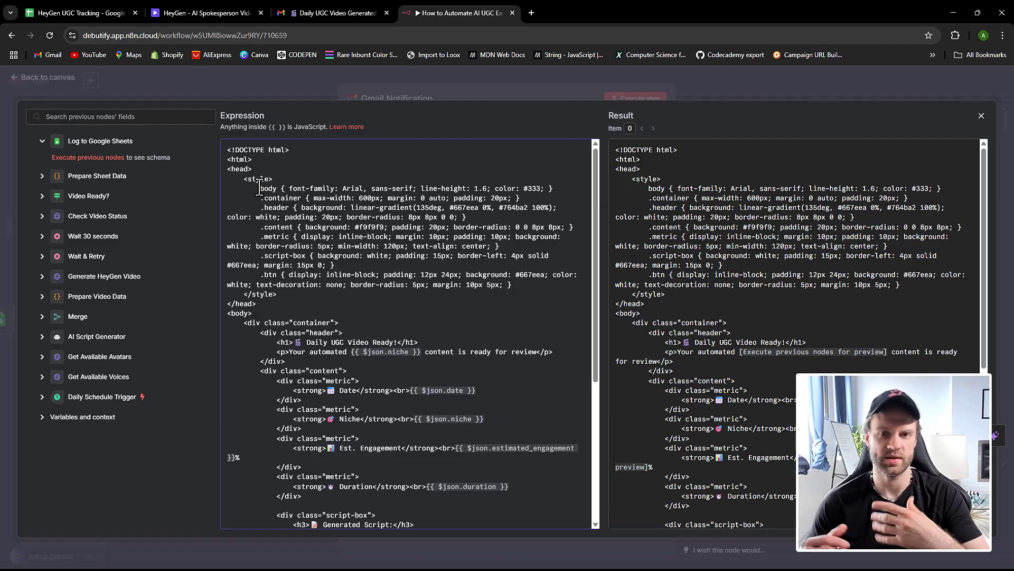
click(335, 13)
scroll(494, 339, up, 2)
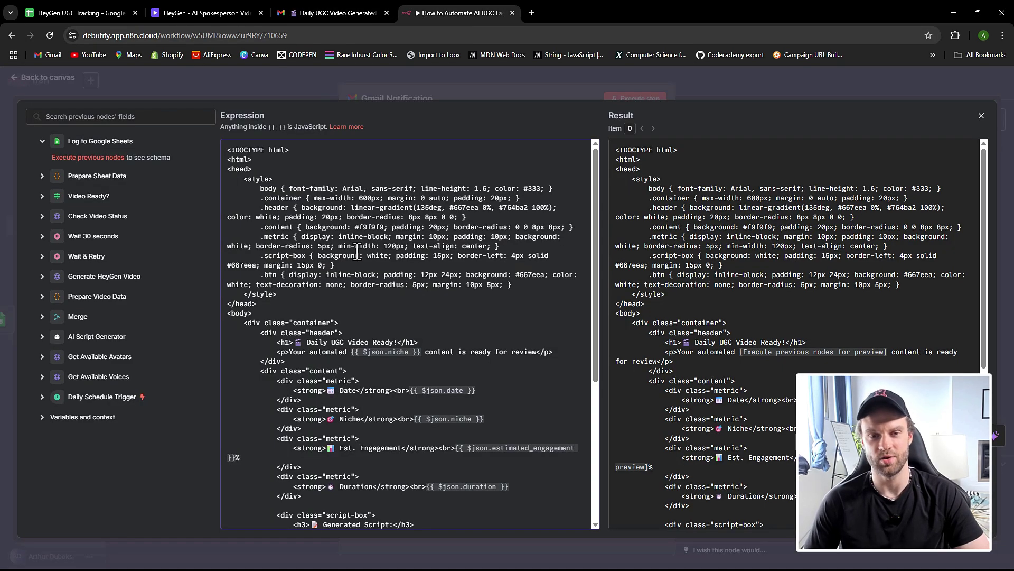
scroll(408, 319, down, 1)
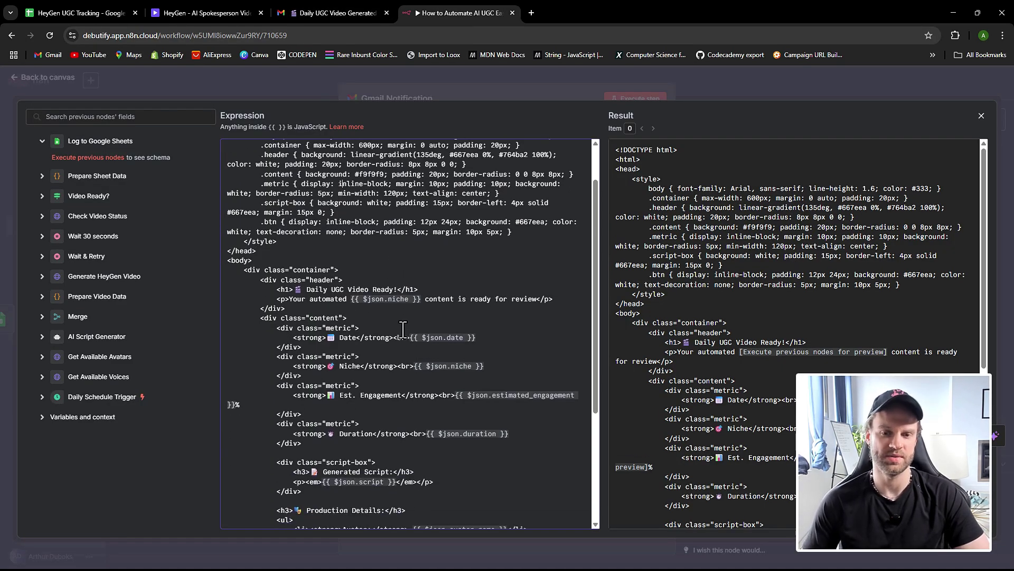
scroll(396, 338, down, 1)
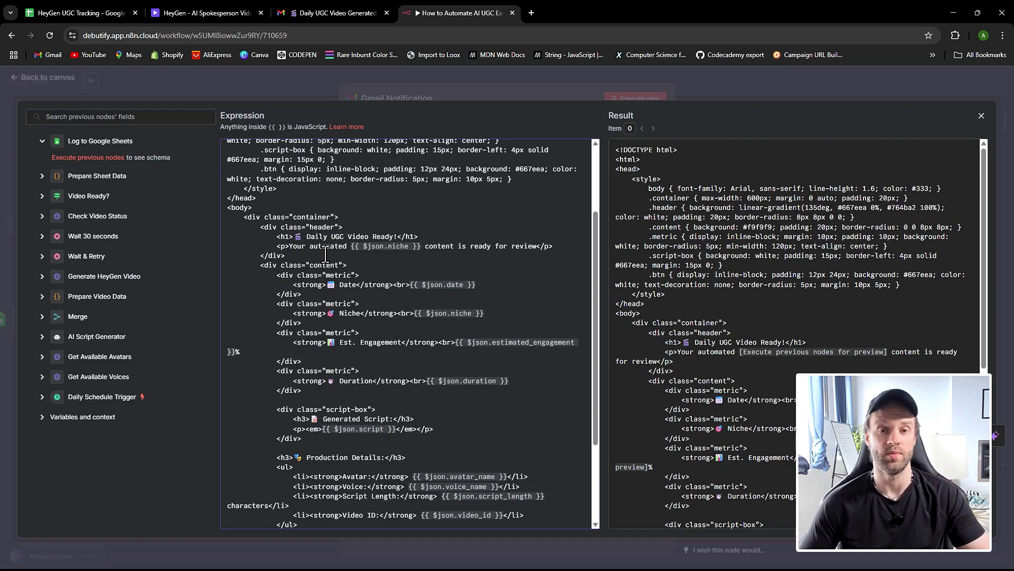
scroll(326, 255, down, 1)
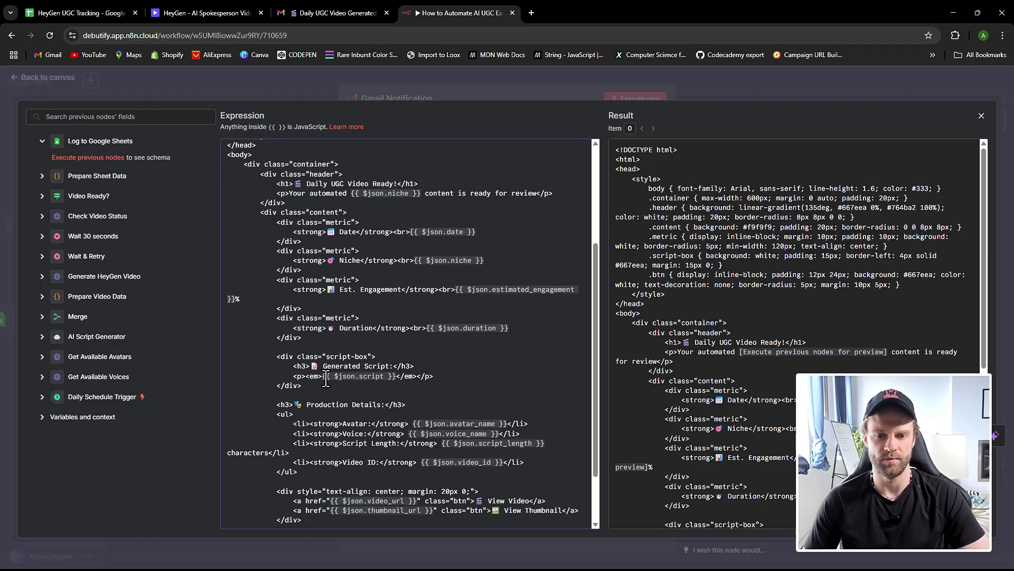
- Locate the $json.script expression in the message template and check the matching Generated Script text in the Gmail notification email
drag(294, 377, 439, 378)
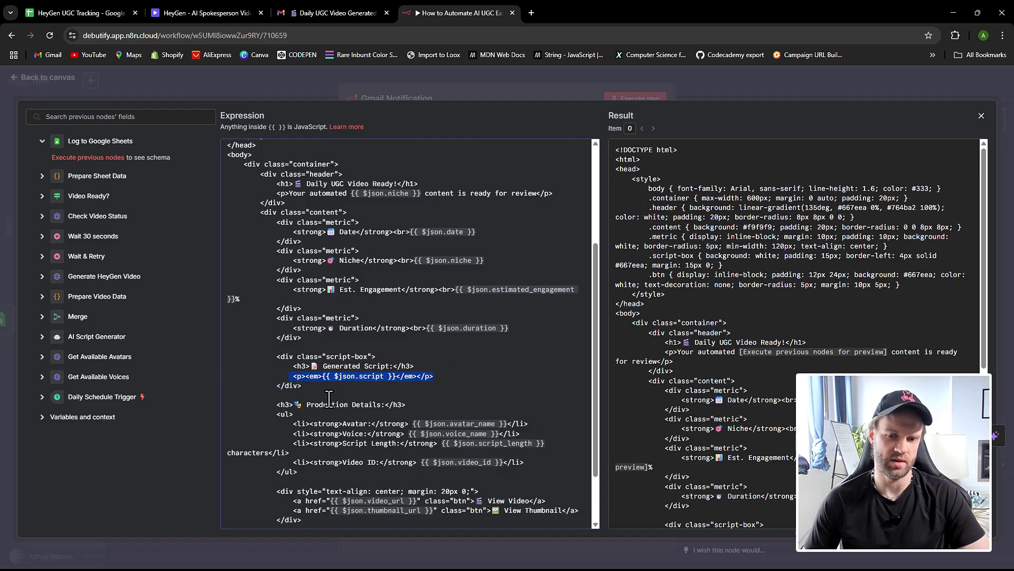
click(331, 381)
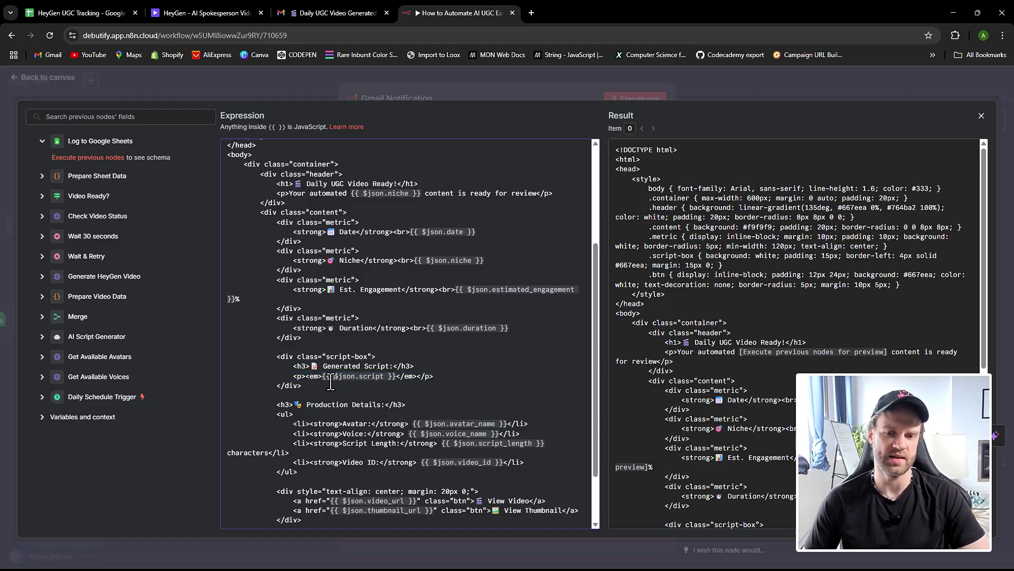
double_click(372, 376)
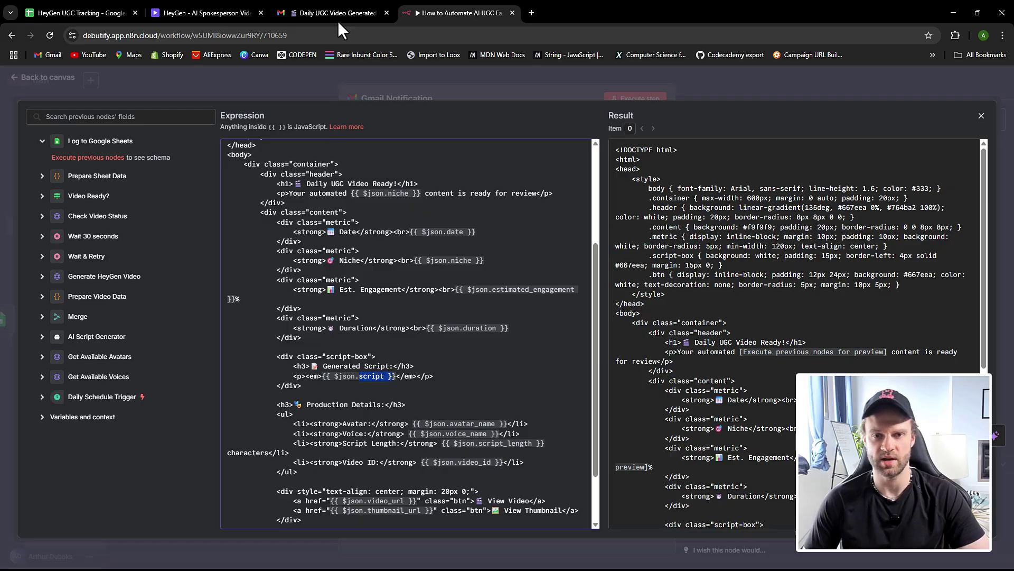
click(334, 3)
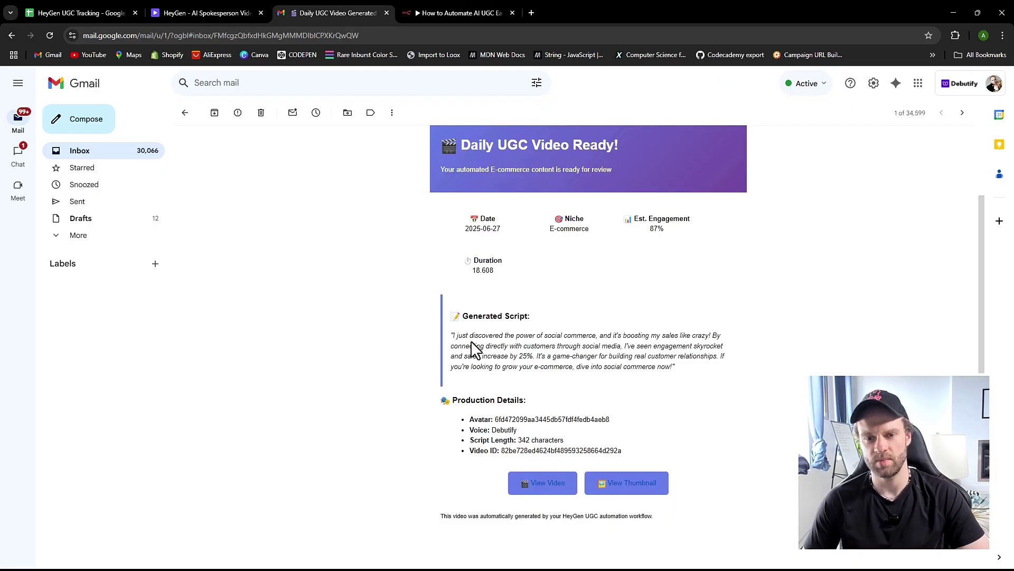
drag(452, 332, 639, 366)
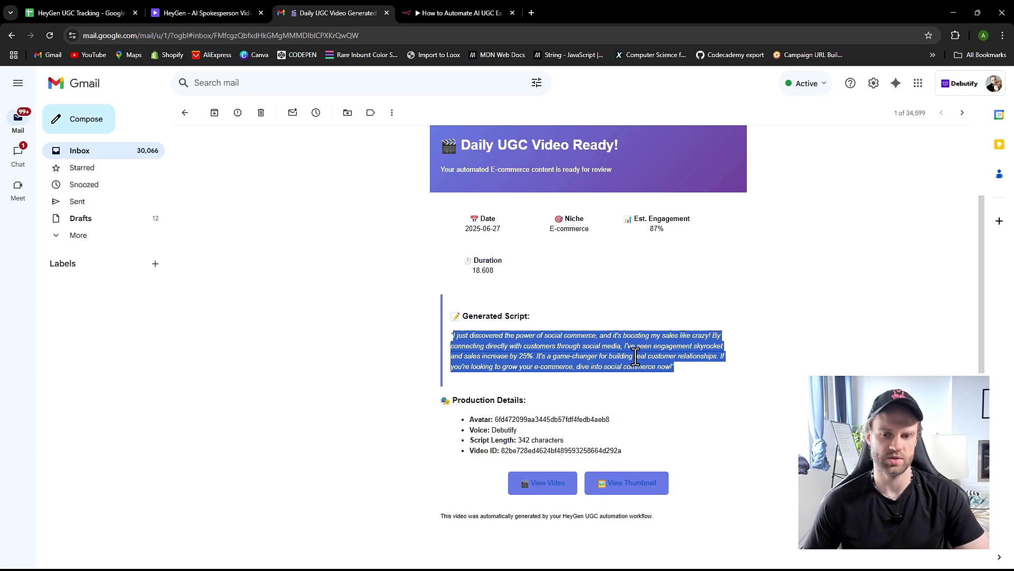
- Review the notification's HTML message template through its production details and video links, then close the Gmail Notification node and return to the canvas
click(571, 325)
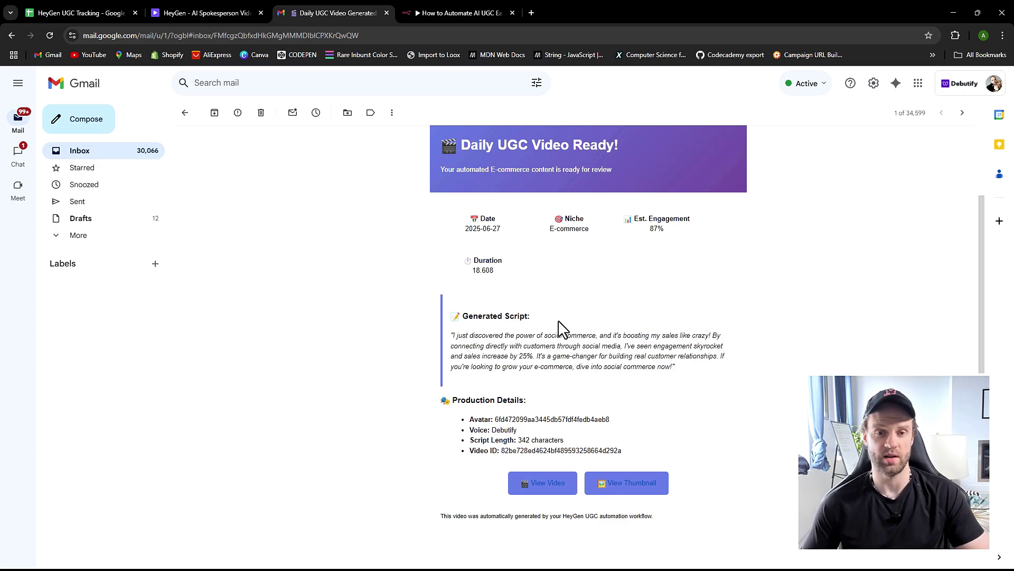
click(198, 1)
click(431, 6)
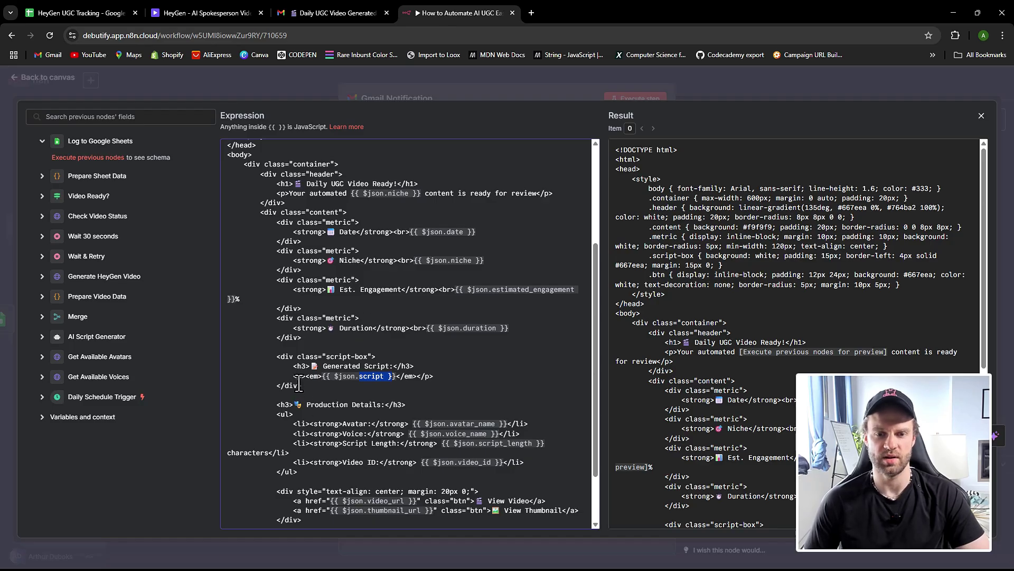
click(317, 377)
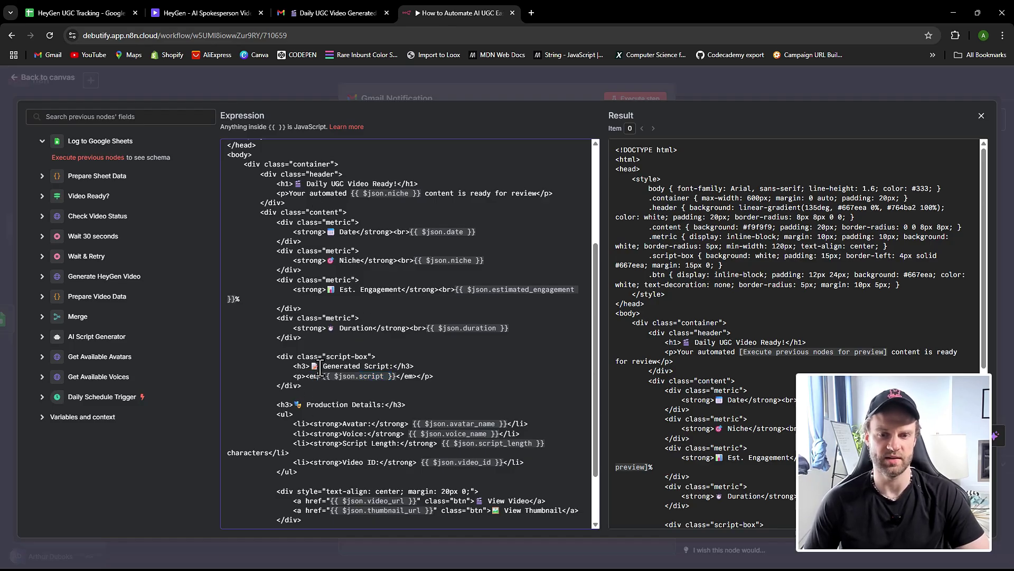
scroll(349, 167, up, 3)
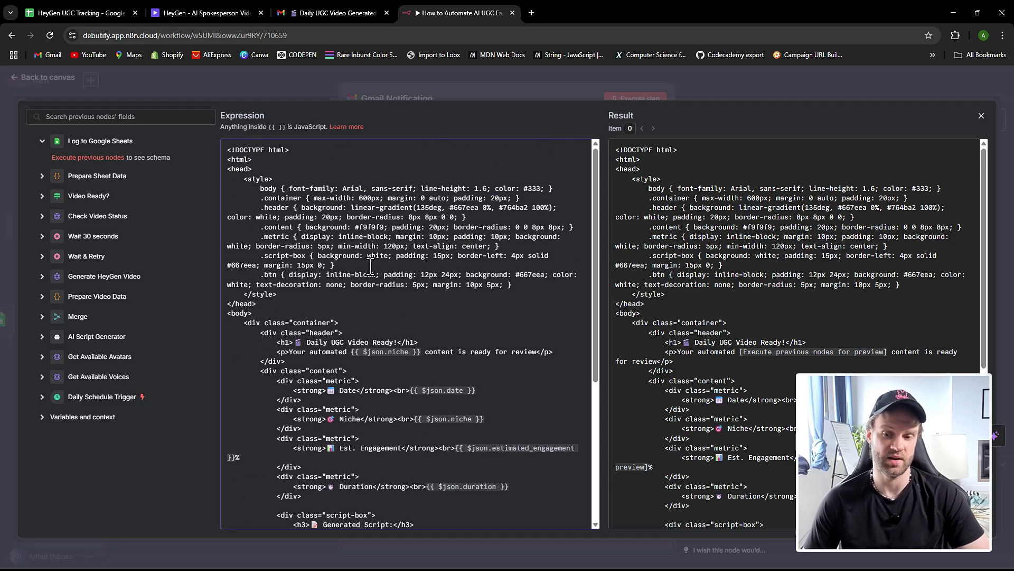
scroll(370, 266, down, 3)
scroll(391, 355, down, 1)
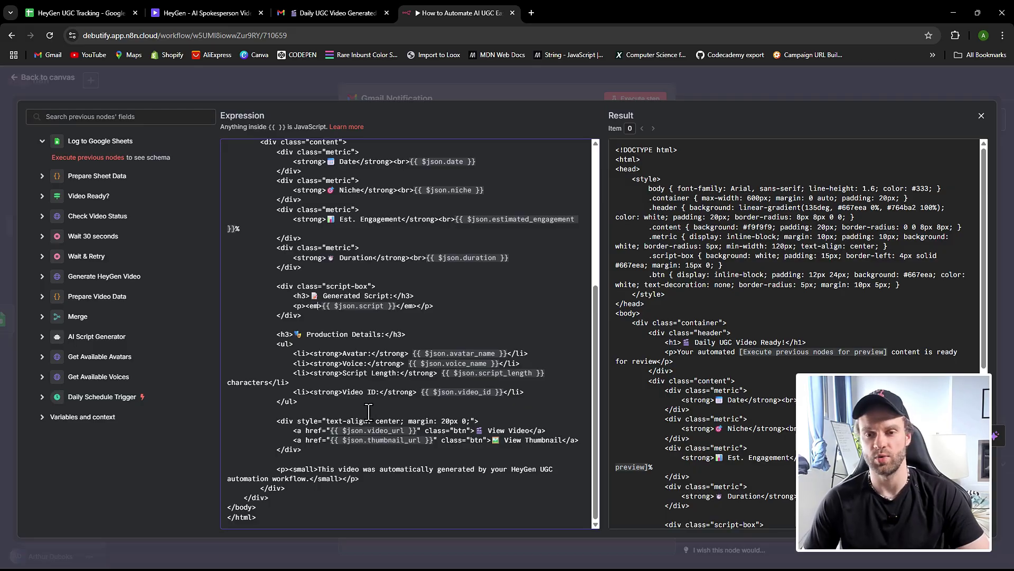
click(32, 95)
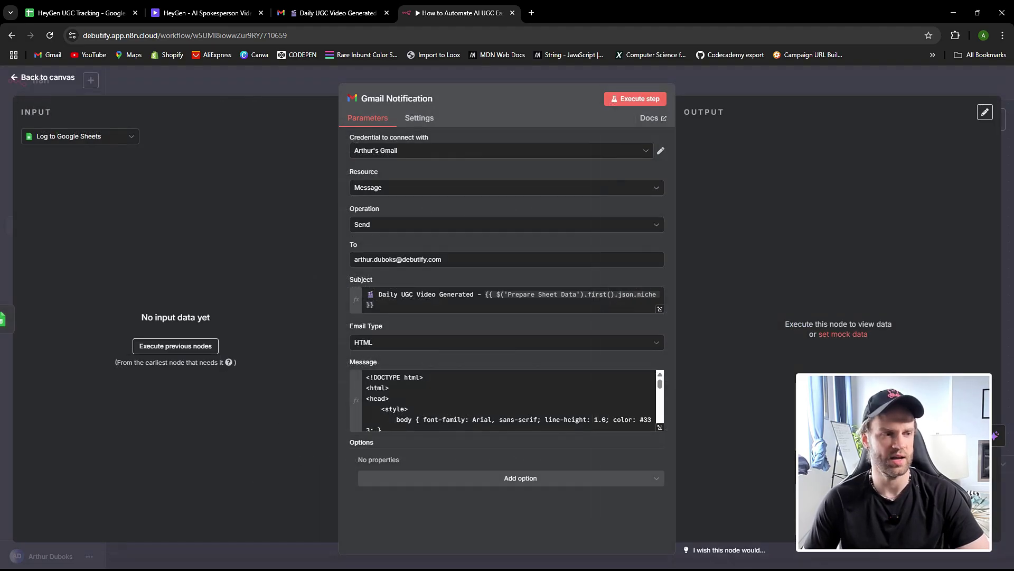
click(50, 79)
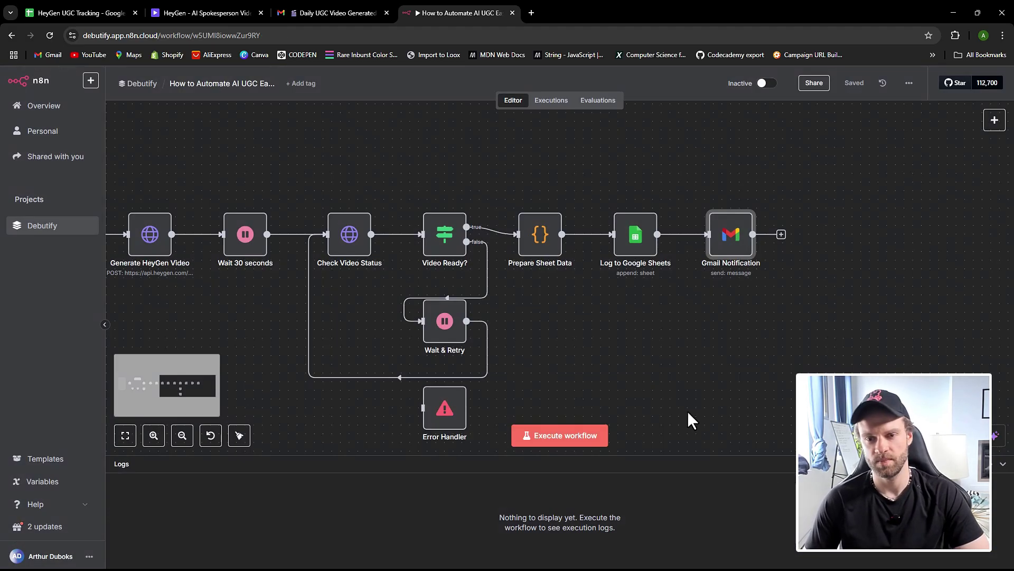
- Bring the start of the workflow into view and execute it from the Daily Schedule Trigger node
key(1)
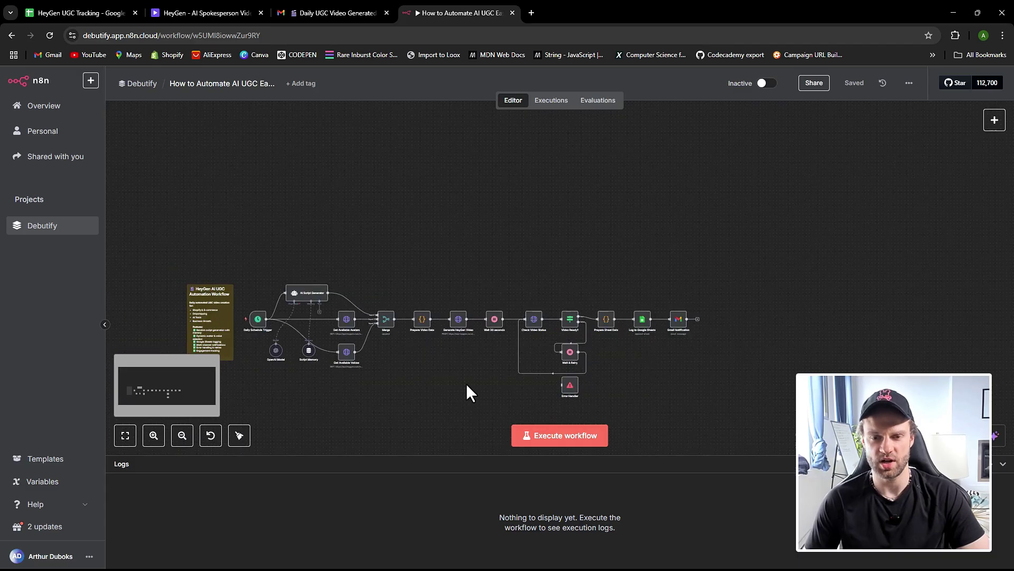
scroll(398, 387, down, 1)
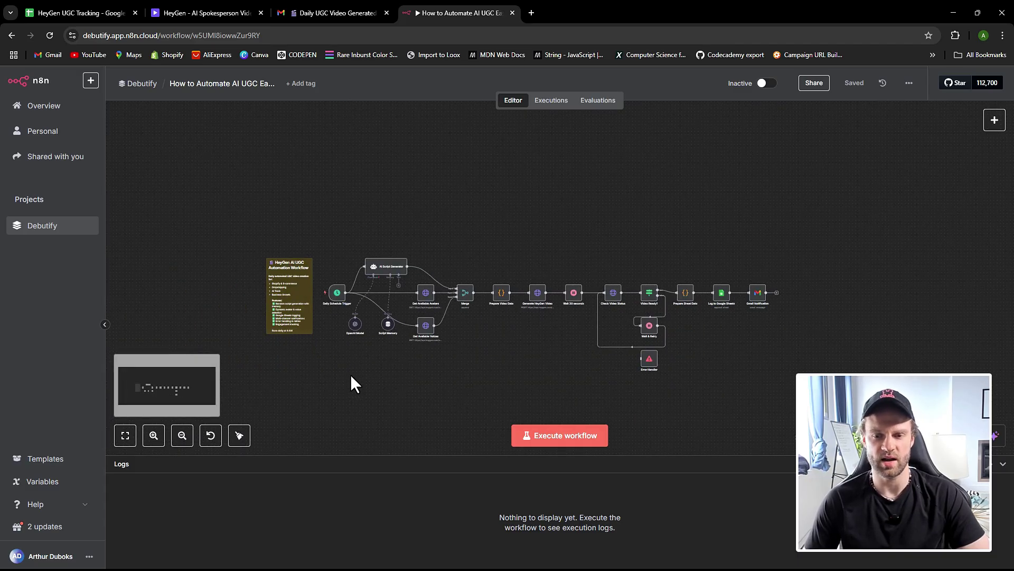
ctrl+scroll(351, 375, up, 5)
scroll(305, 350, up, 2)
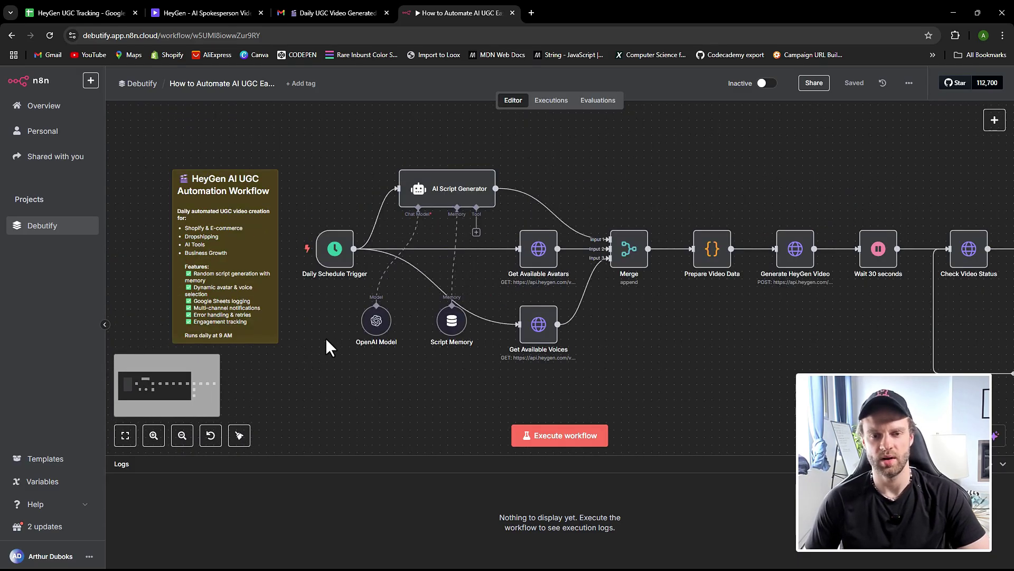
ctrl+scroll(327, 340, up, 1)
mouse_move(334, 269)
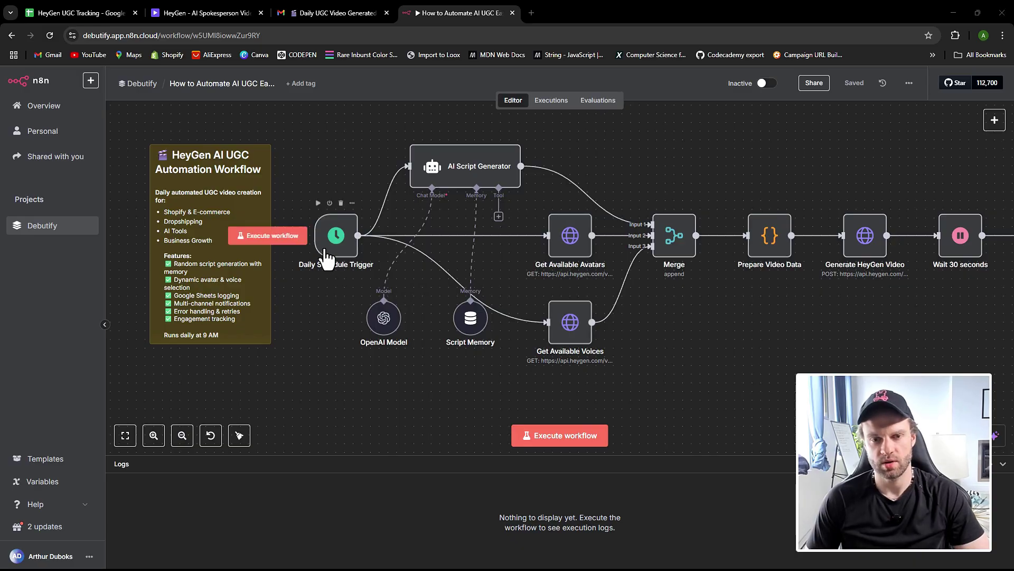
click(275, 236)
- Follow the running execution from the AI Script Generator through the Merge, Generate HeyGen Video and Wait 30 seconds nodes to the retry loop
scroll(608, 321, down, 3)
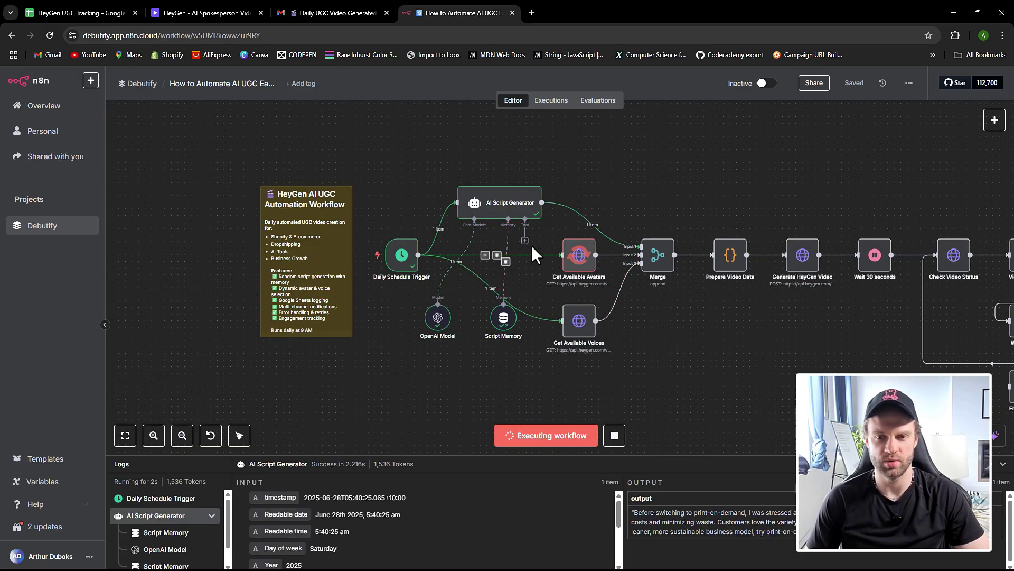
scroll(607, 285, right, 5)
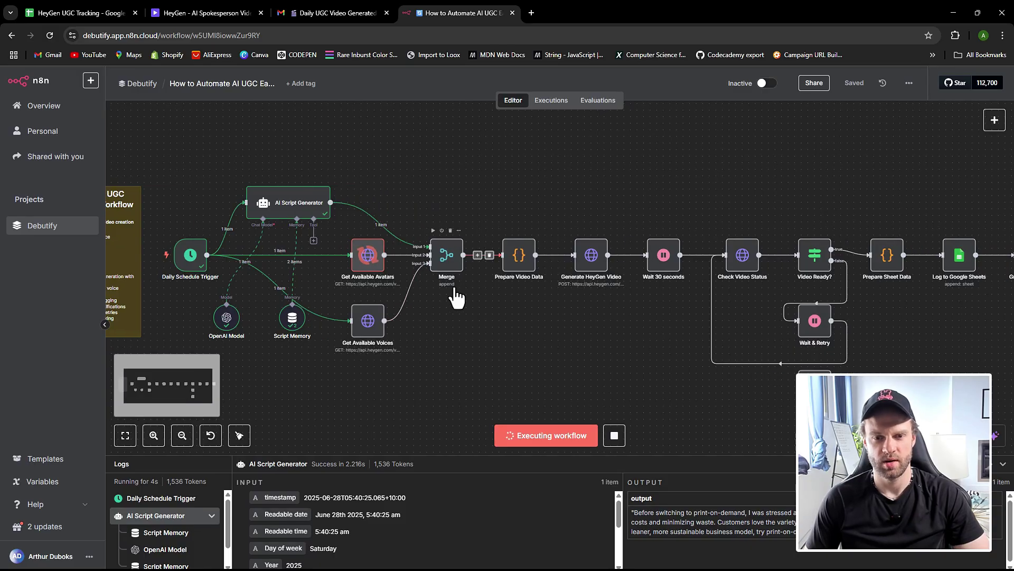
scroll(399, 288, up, 2)
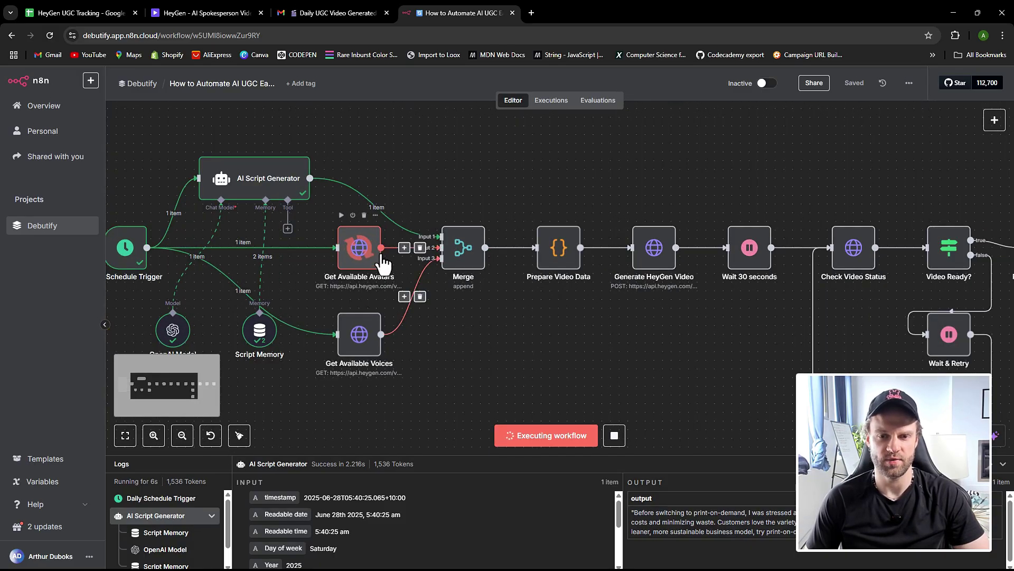
scroll(449, 300, down, 1)
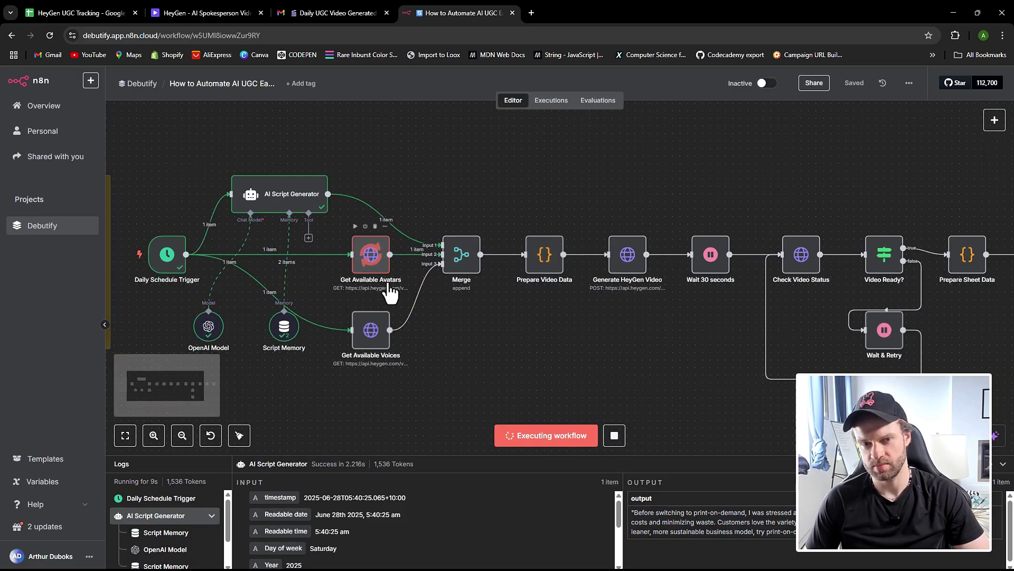
scroll(570, 274, right, 5)
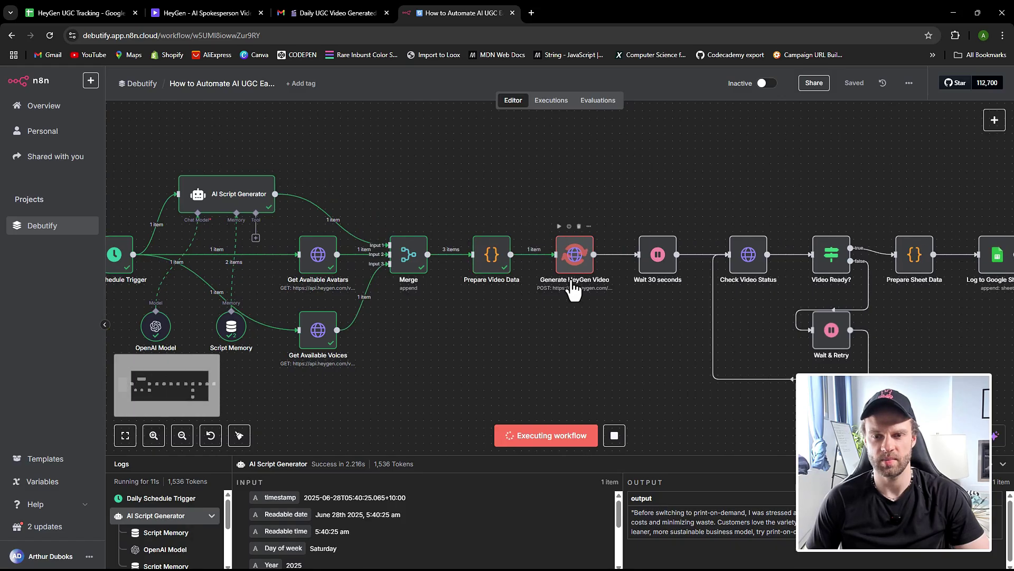
scroll(497, 296, right, 4)
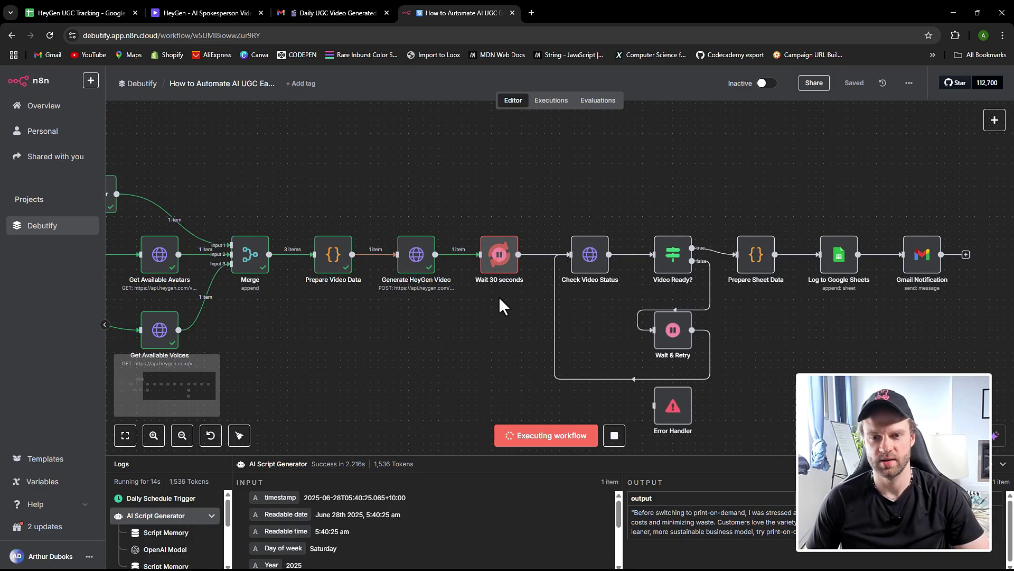
scroll(496, 306, right, 2)
scroll(474, 290, right, 3)
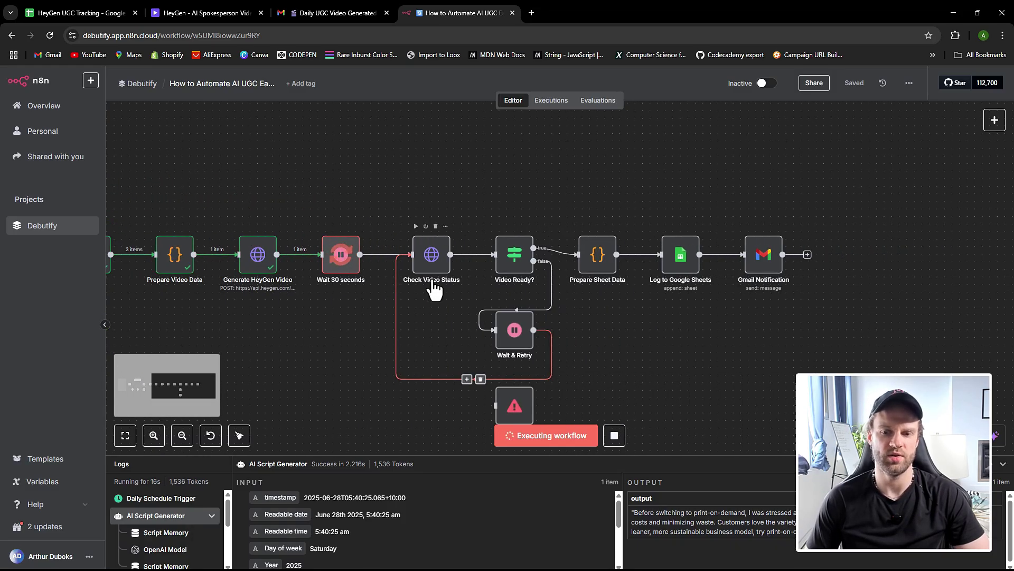
scroll(484, 294, down, 1)
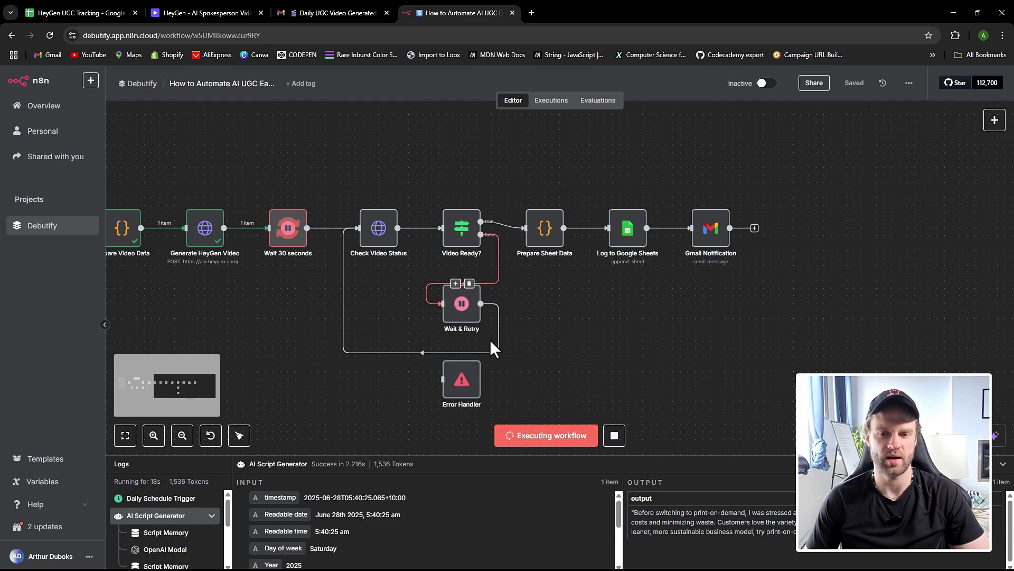
scroll(501, 332, down, 2)
scroll(498, 324, up, 1)
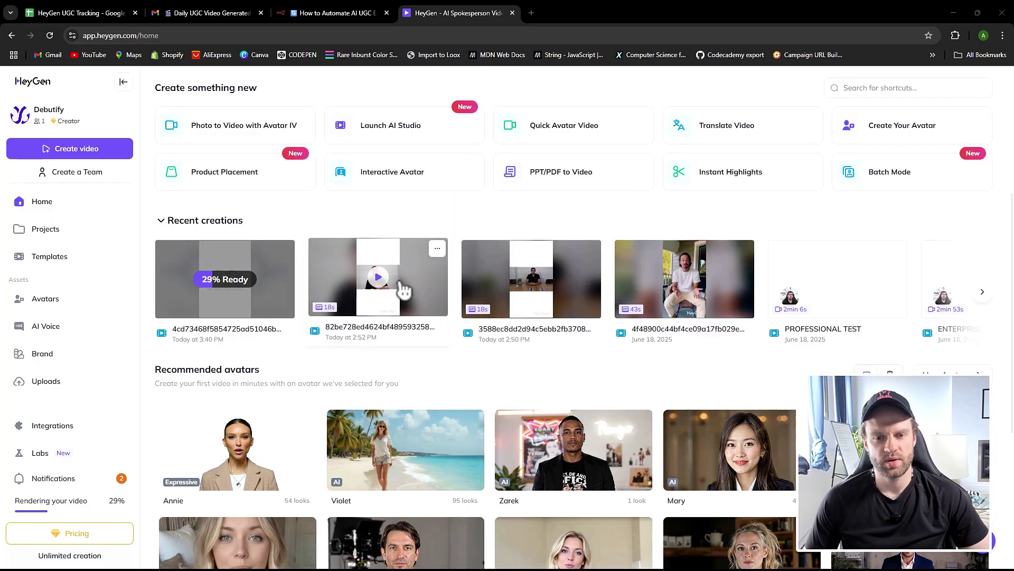
- Check the rendering progress of the newest video among the recent creations in HeyGen
scroll(340, 290, up, 2)
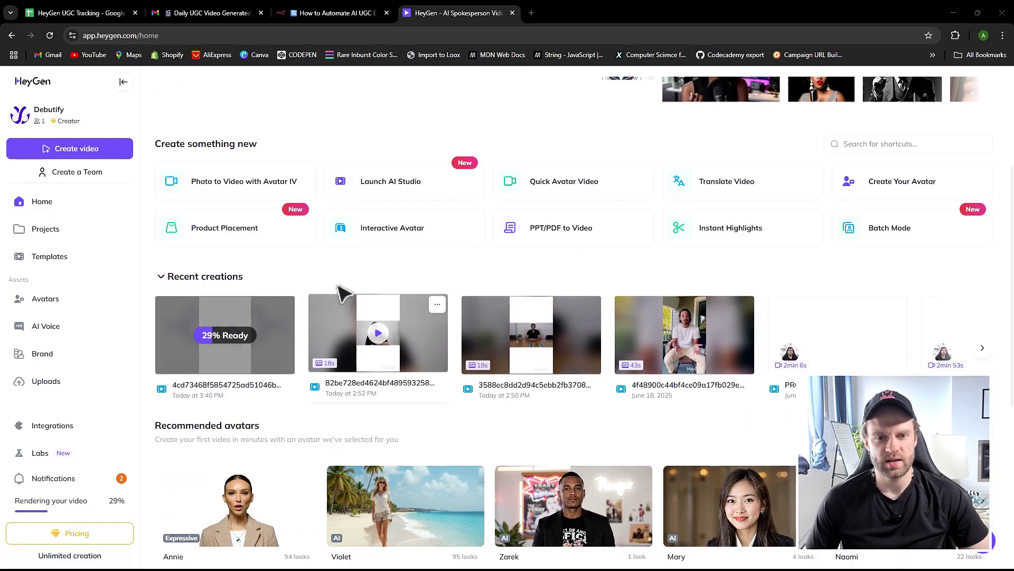
scroll(340, 296, down, 1)
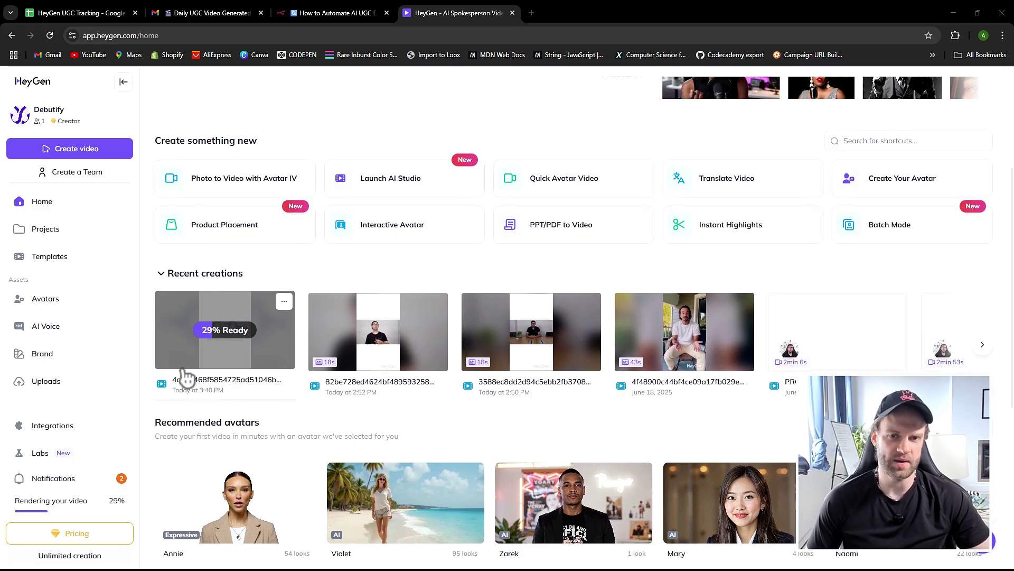
click(285, 301)
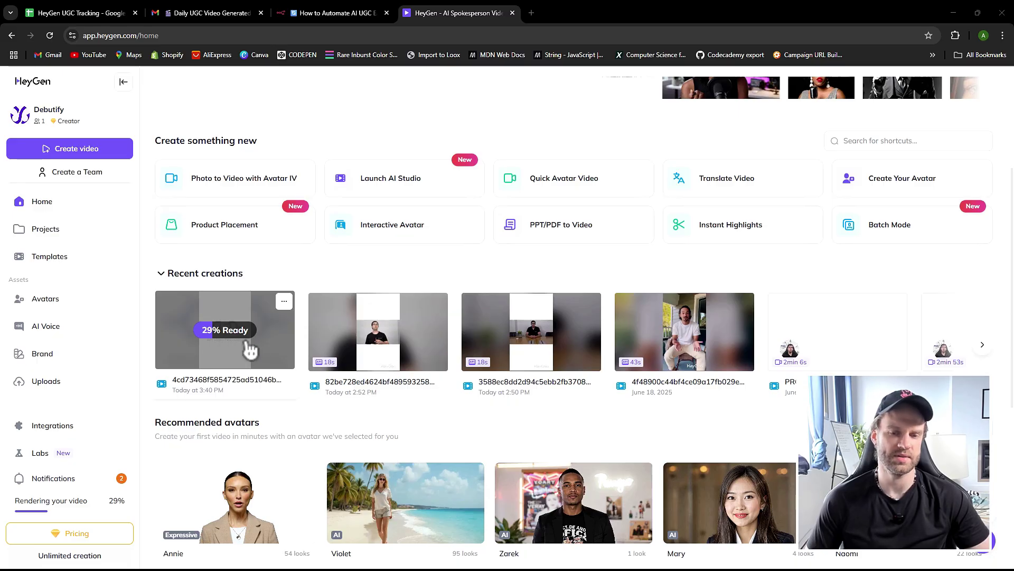
- Compare the Wait & Retry loop's execution in n8n with the rendering progress in HeyGen until the workflow run ends
click(316, 13)
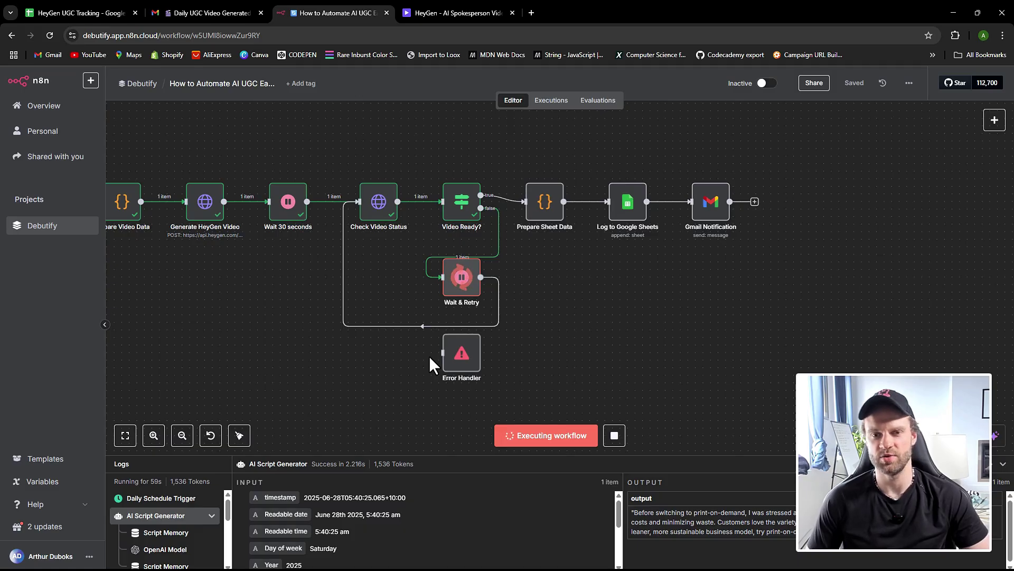
click(427, 5)
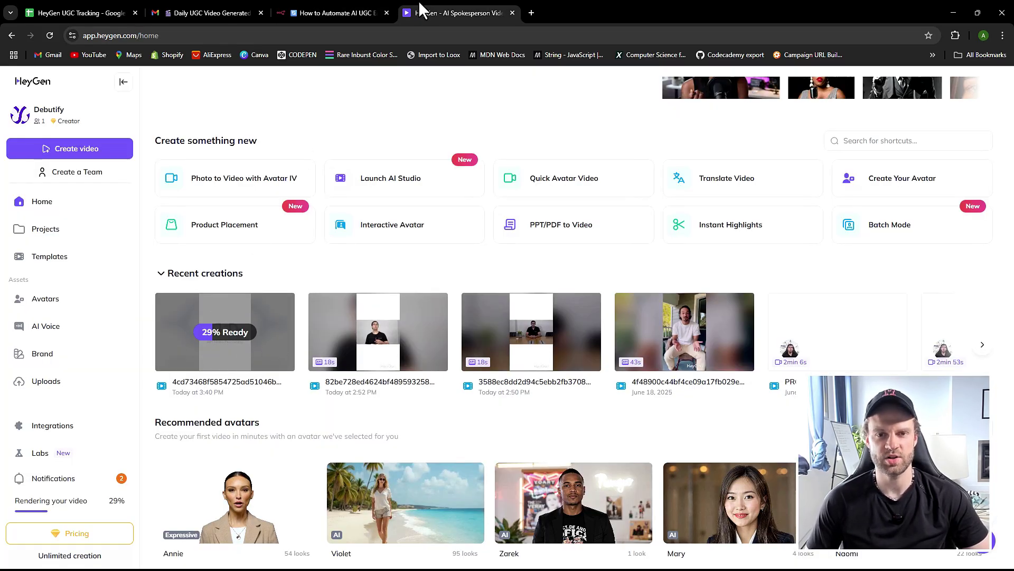
click(328, 13)
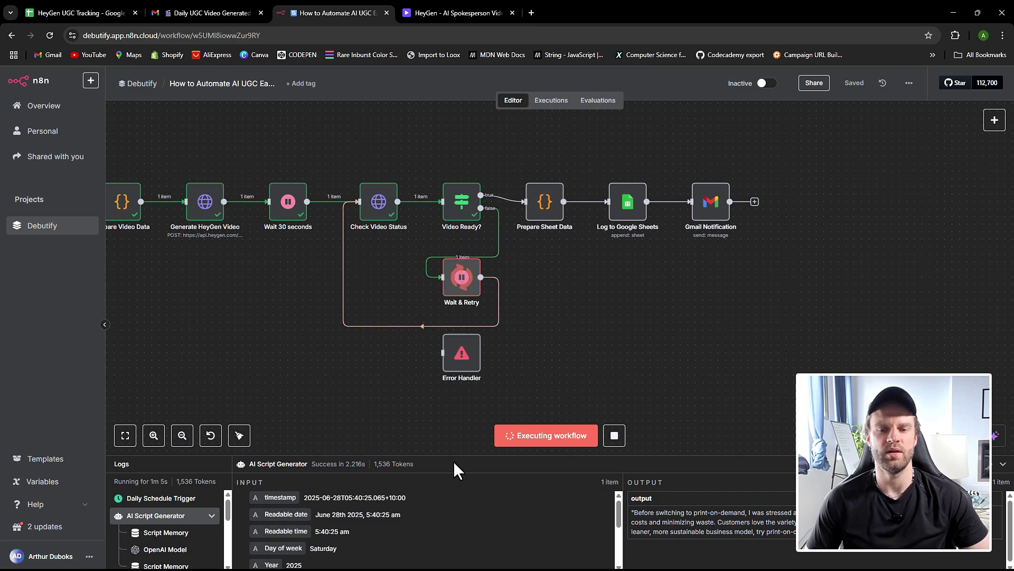
click(461, 11)
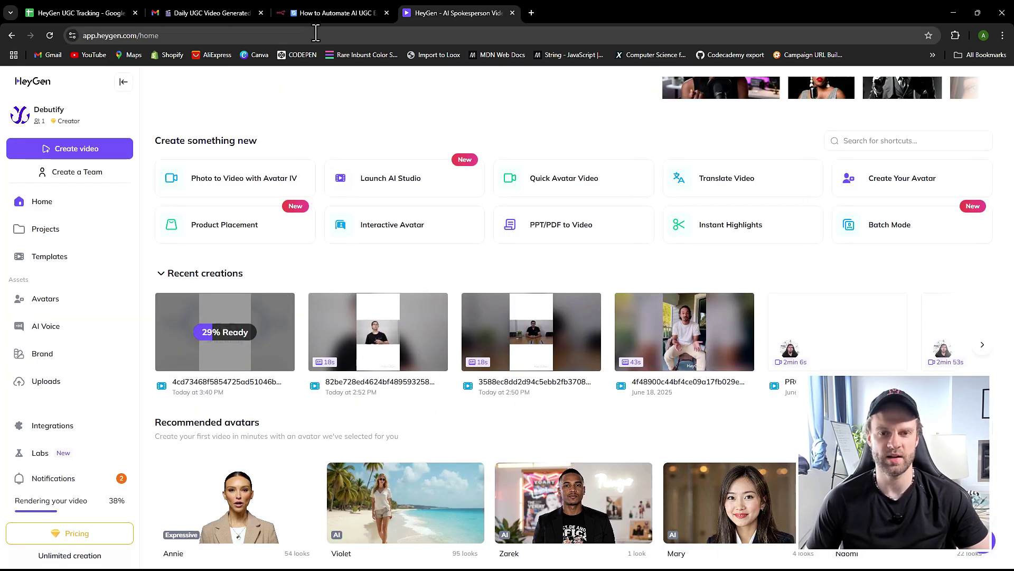
click(338, 12)
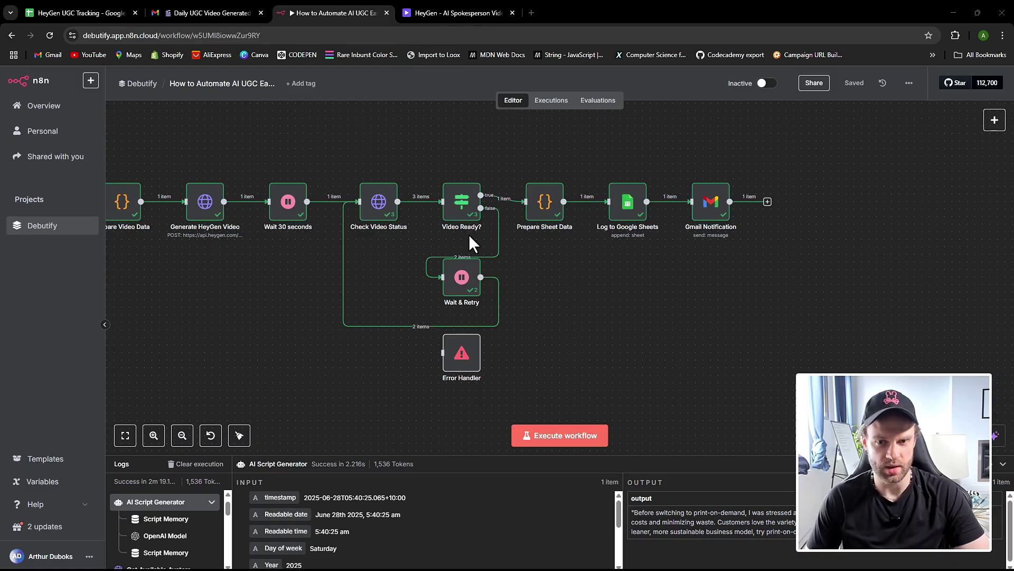
mouse_move(462, 204)
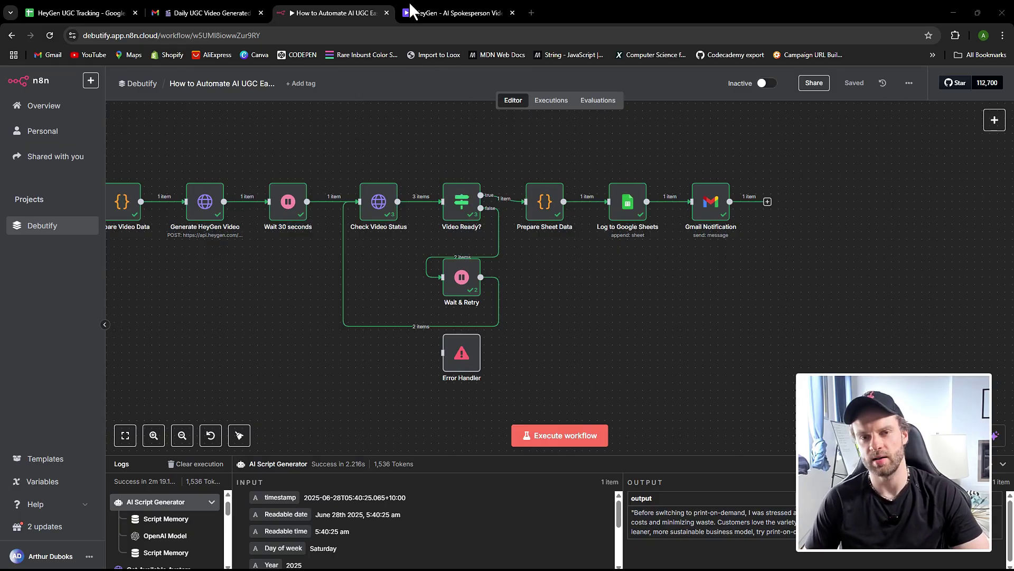
- Open the newest video from HeyGen's recent creations, play it, and return to the home page
click(455, 4)
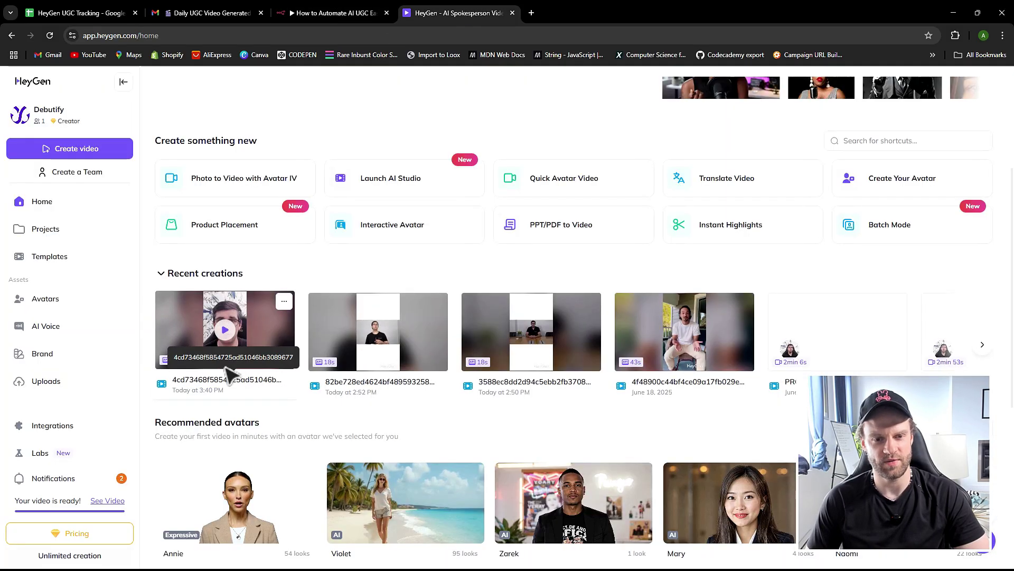
click(219, 336)
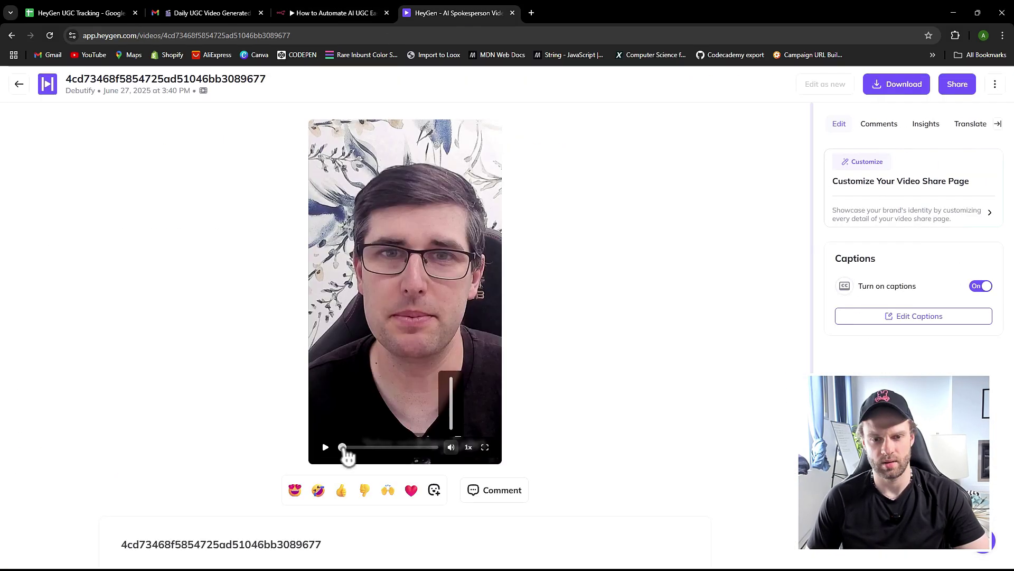
click(325, 447)
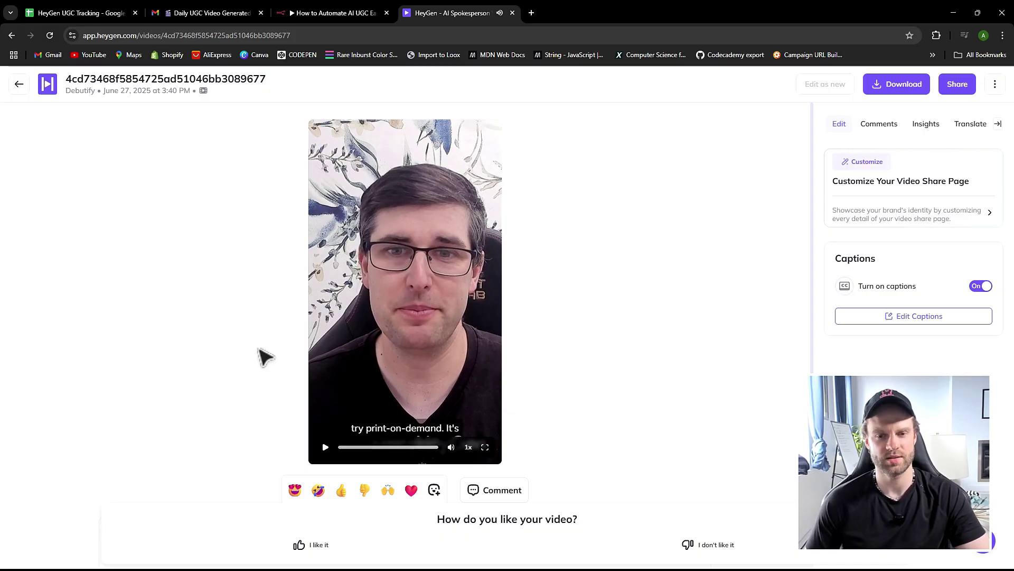
click(19, 85)
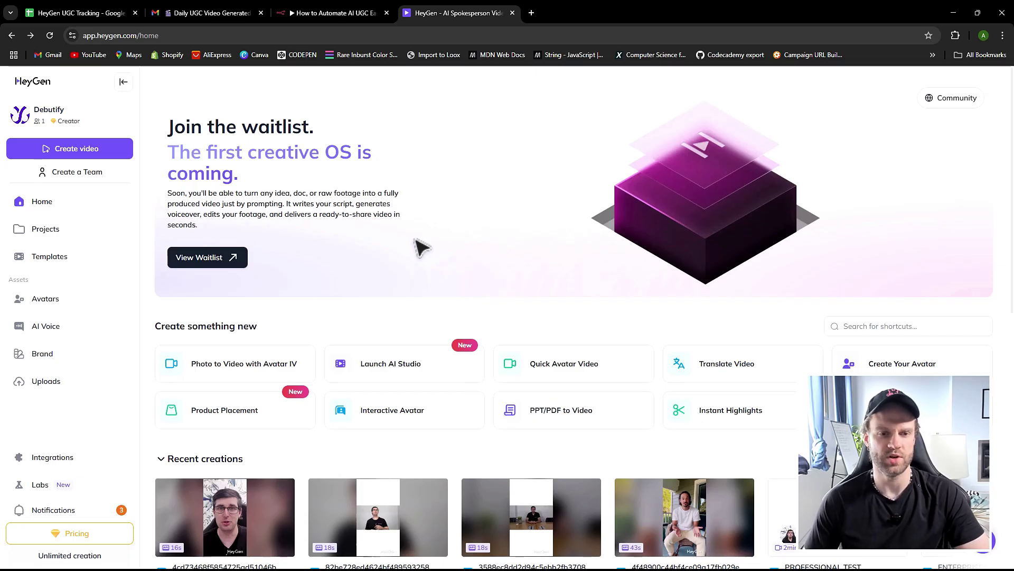
- Open HeyGen's avatar library and browse the public avatars
click(87, 300)
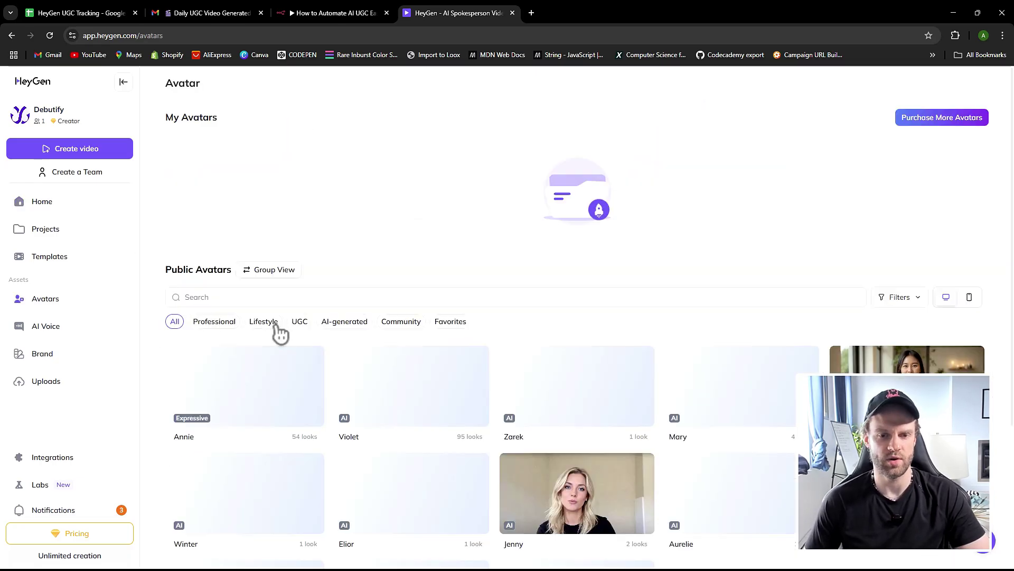
scroll(335, 358, down, 4)
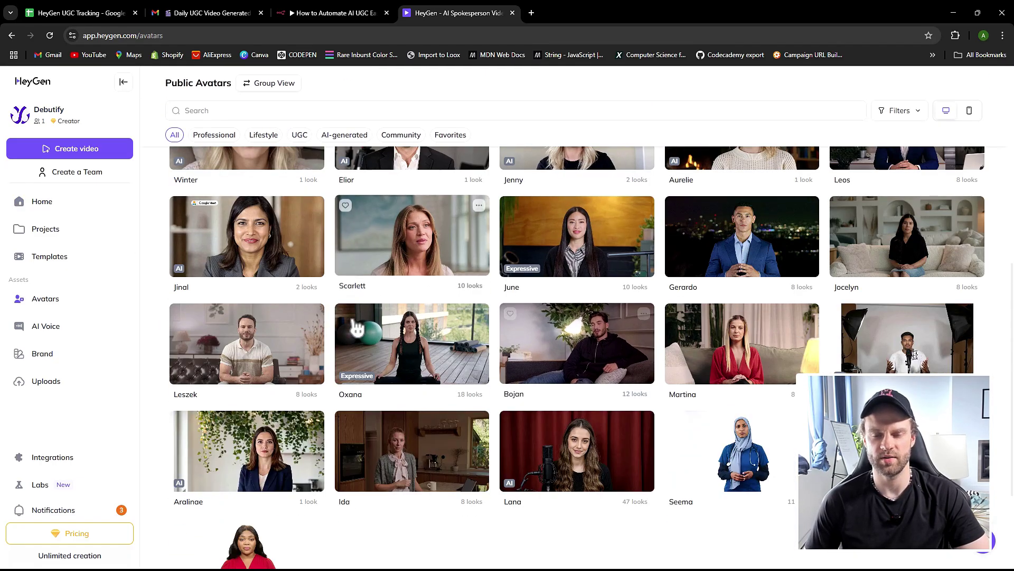
scroll(401, 349, down, 3)
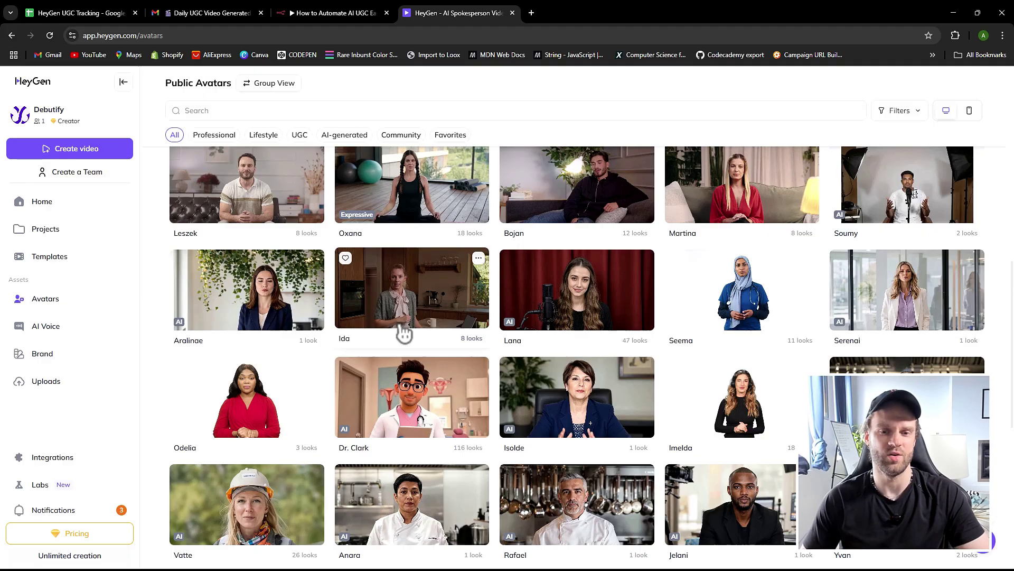
scroll(392, 363, up, 4)
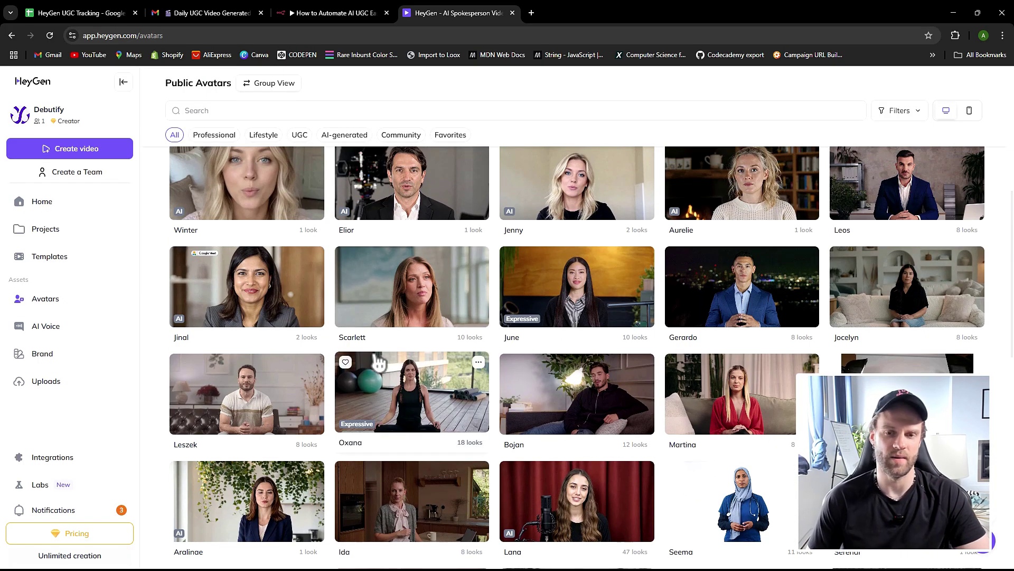
scroll(380, 363, up, 3)
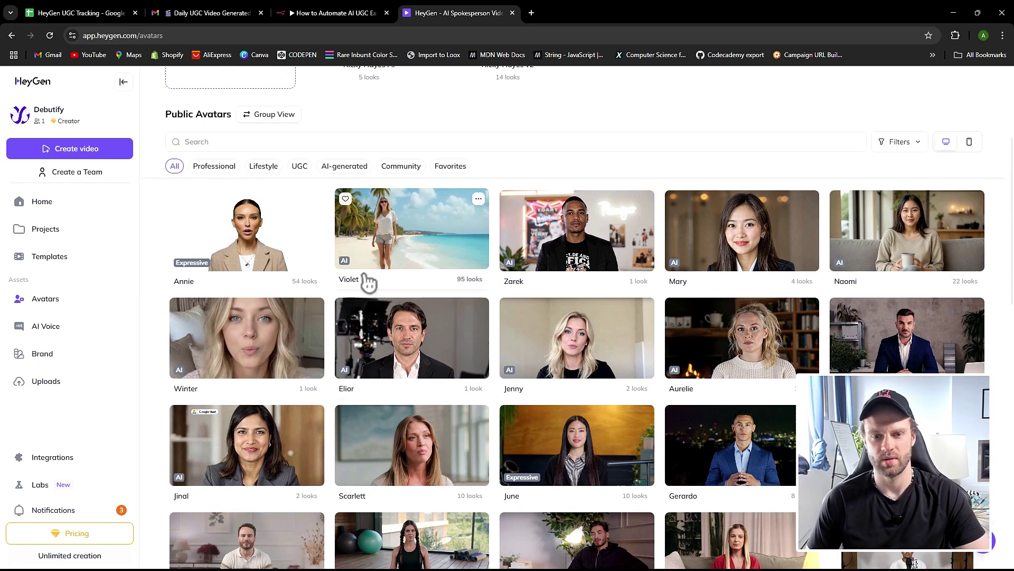
- Switch to n8n and examine the Prepare Sheet Data node's output, including the video_url and script fields
click(359, 12)
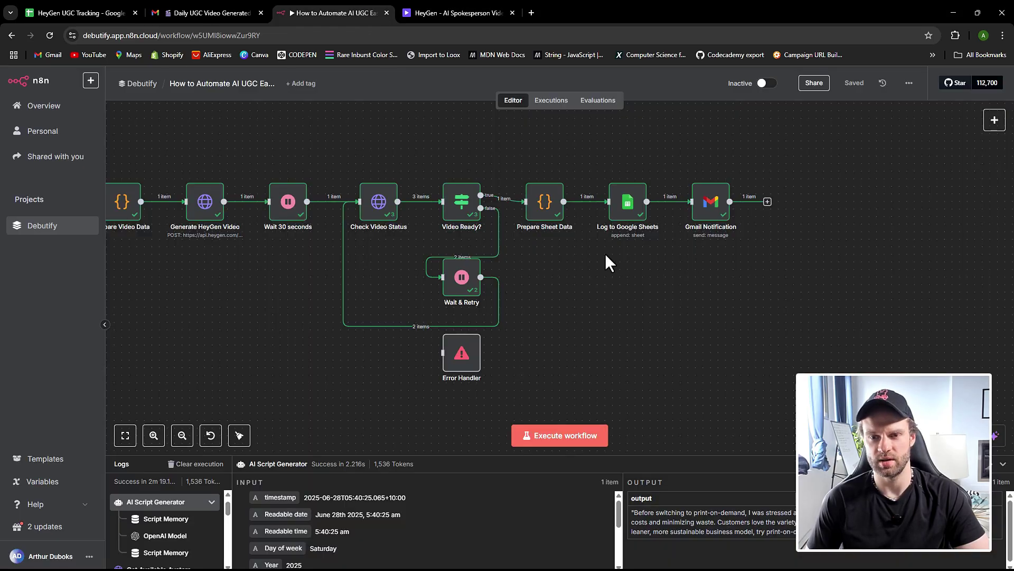
double_click(547, 203)
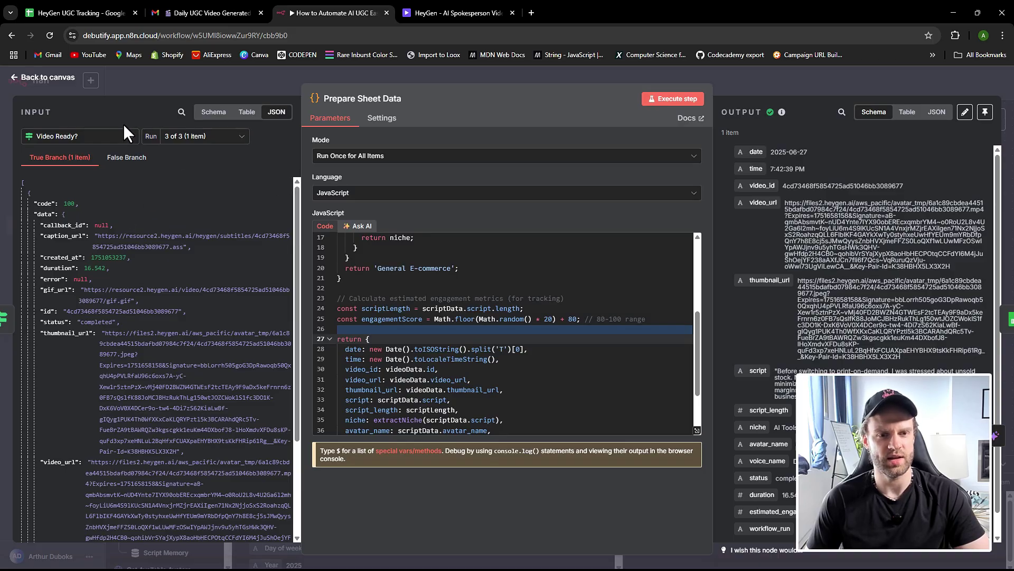
scroll(153, 284, down, 3)
scroll(154, 308, up, 3)
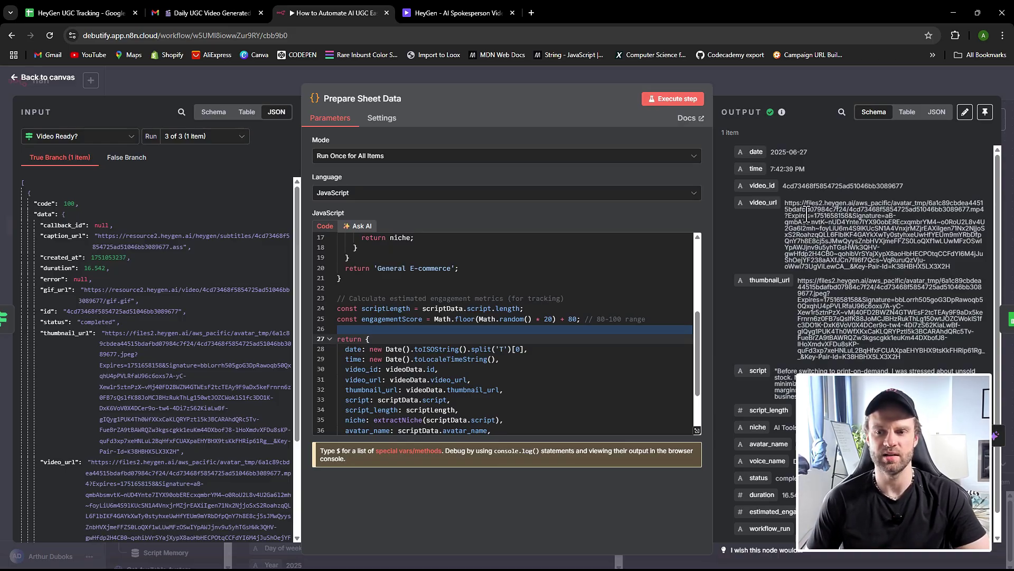
drag(787, 203, 945, 265)
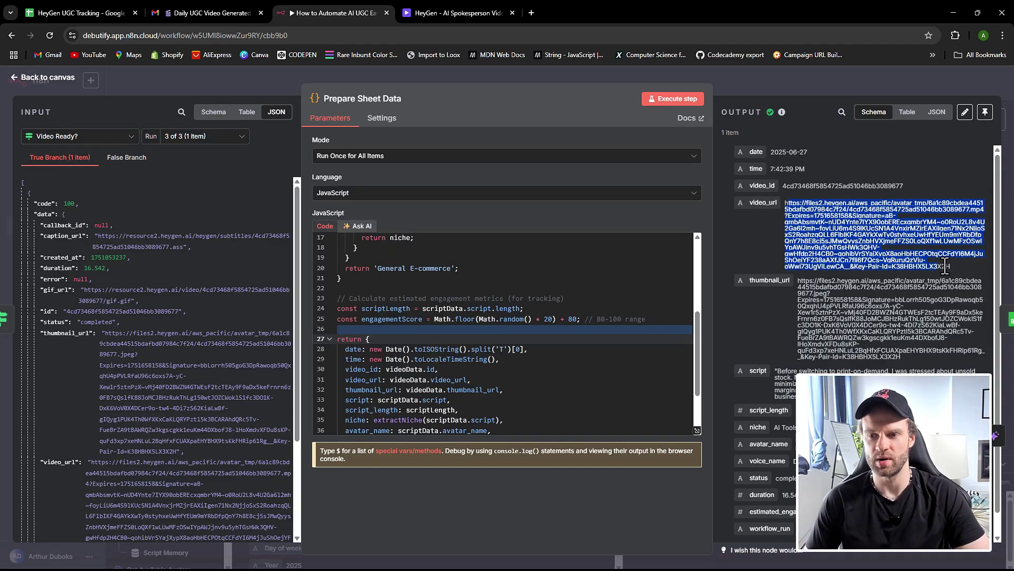
scroll(849, 250, down, 1)
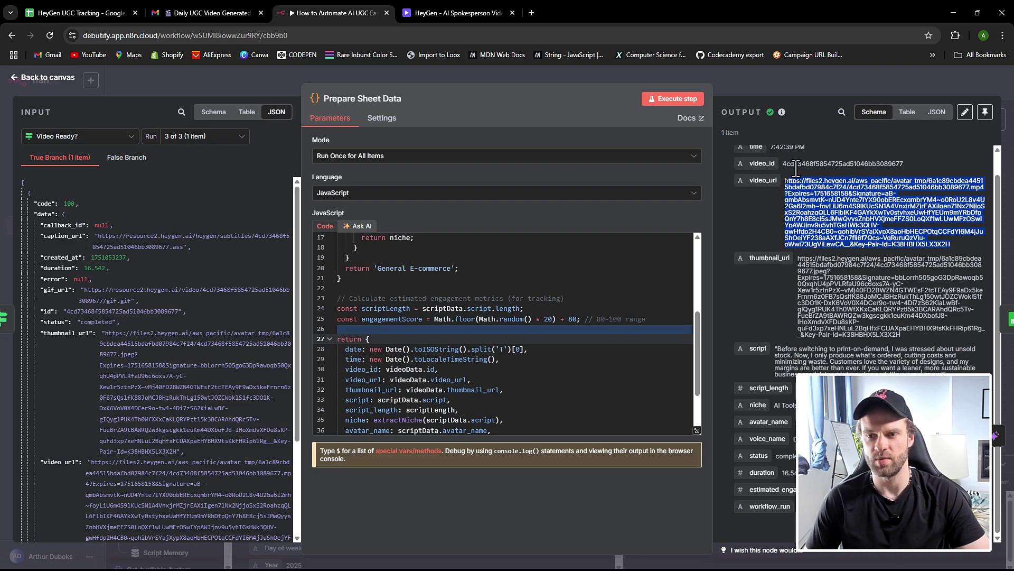
drag(777, 349, 975, 368)
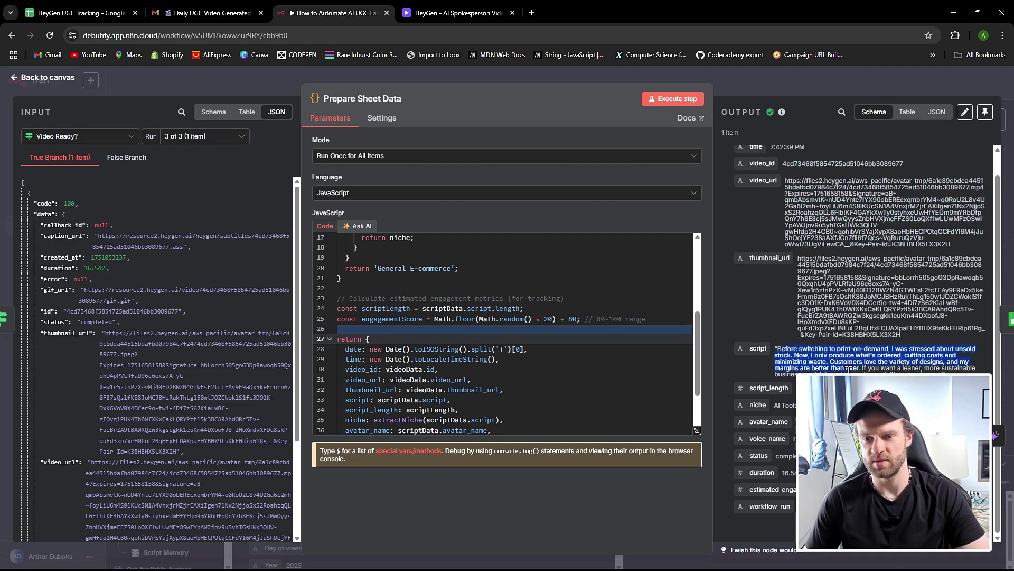
click(706, 372)
- Review the generated script and production details in the Daily UGC Video email in Gmail, and return to n8n
click(250, 12)
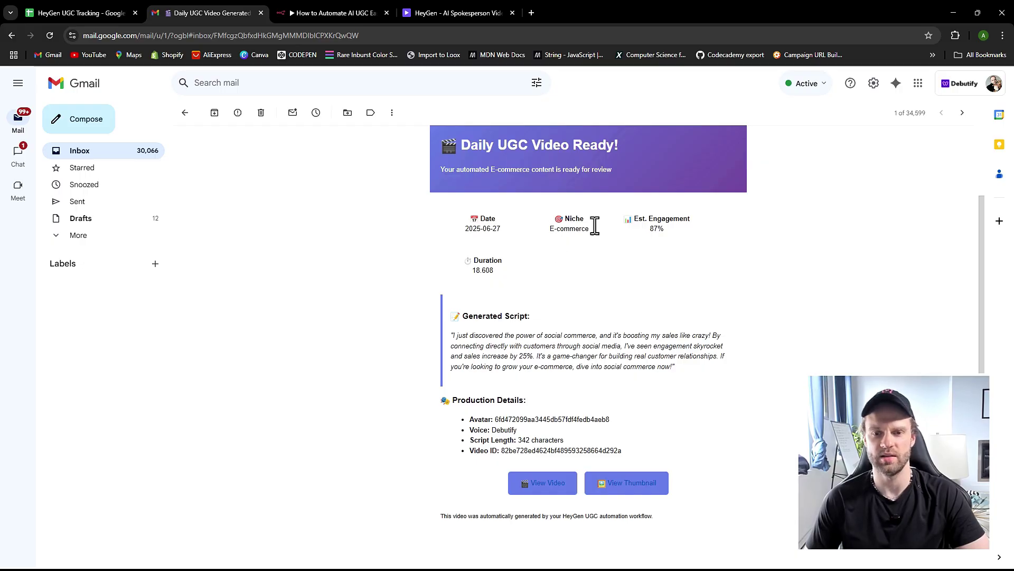
drag(451, 335, 573, 359)
click(573, 359)
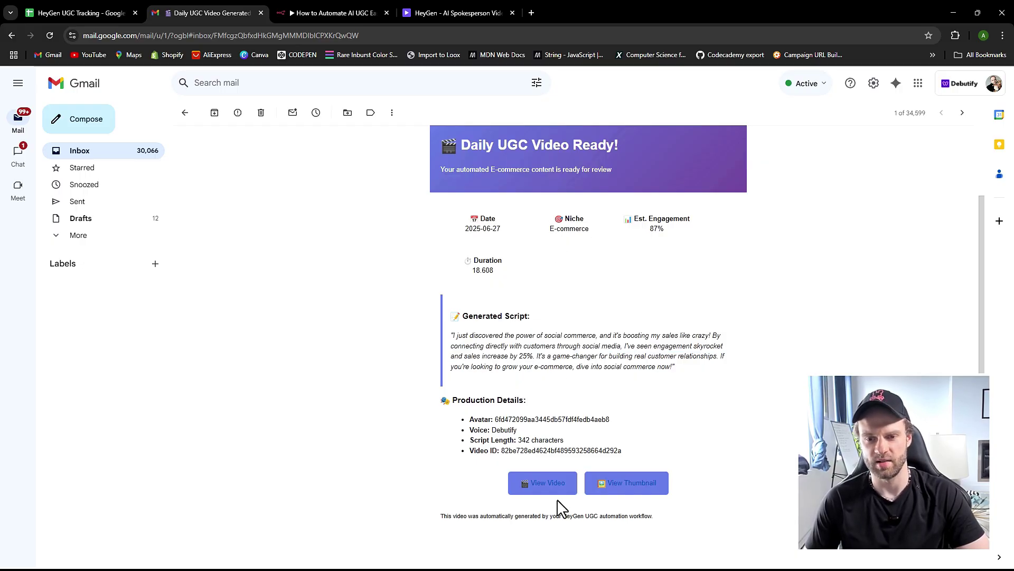
click(335, 2)
click(428, 2)
click(346, 1)
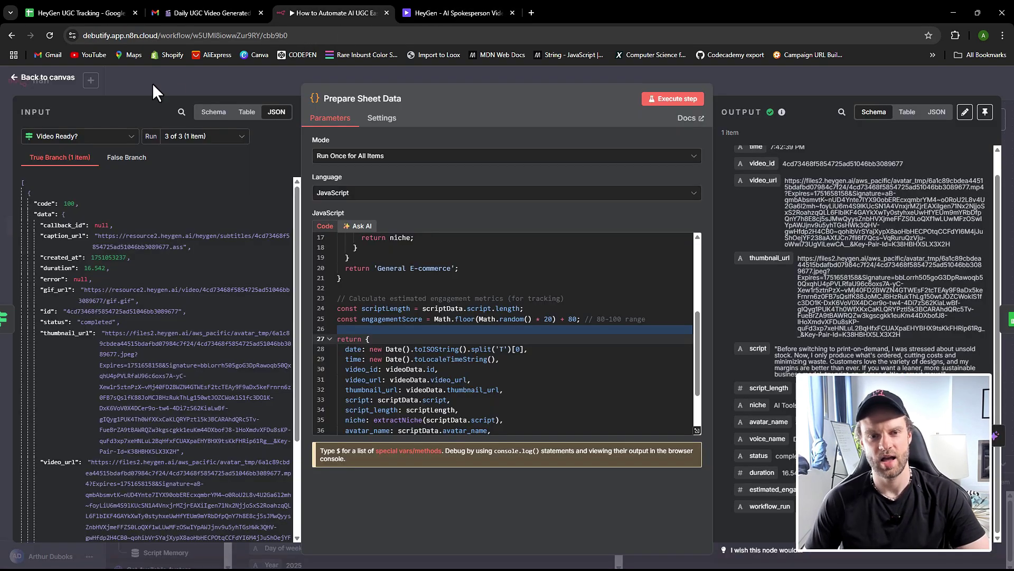
- Close the Prepare Sheet Data node and survey the whole workflow on the canvas, from Daily Schedule Trigger to Gmail Notification
click(42, 77)
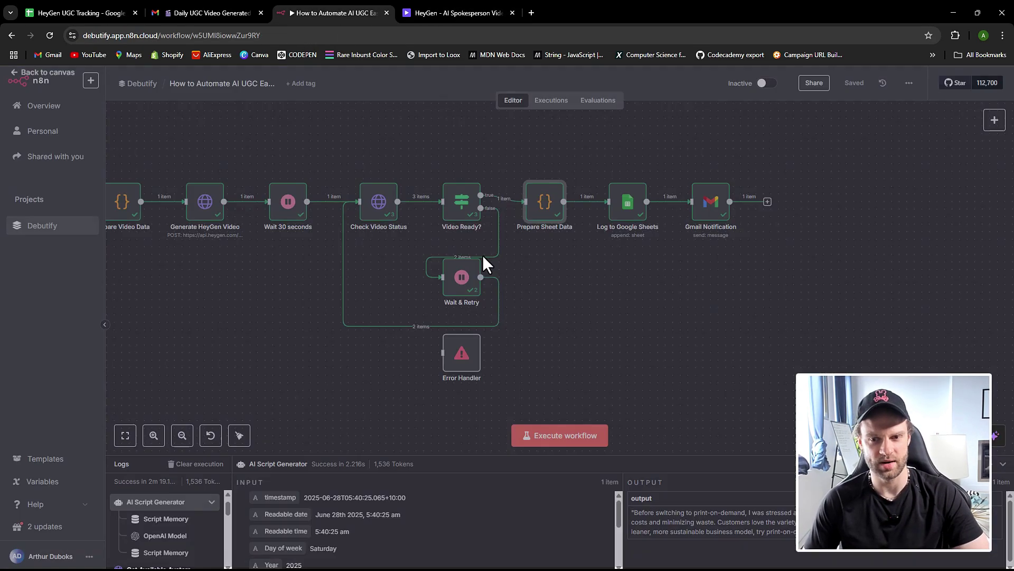
click(634, 299)
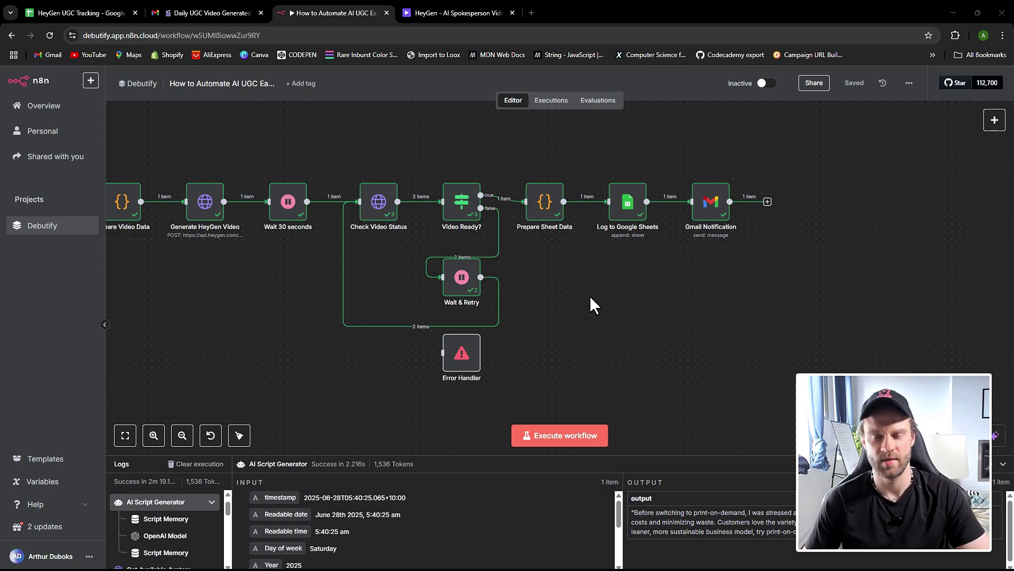
scroll(587, 306, down, 5)
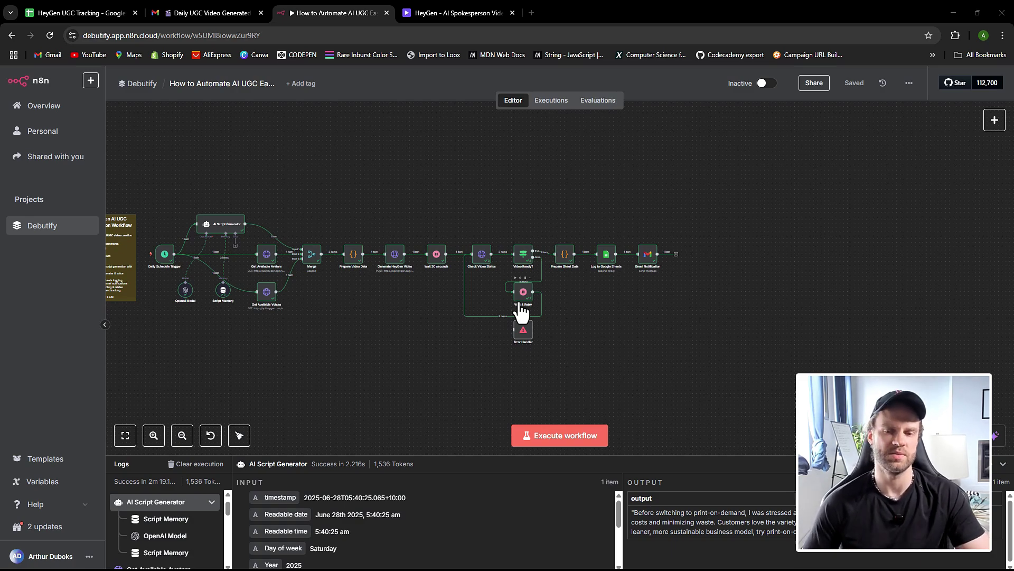
scroll(408, 342, right, 2)
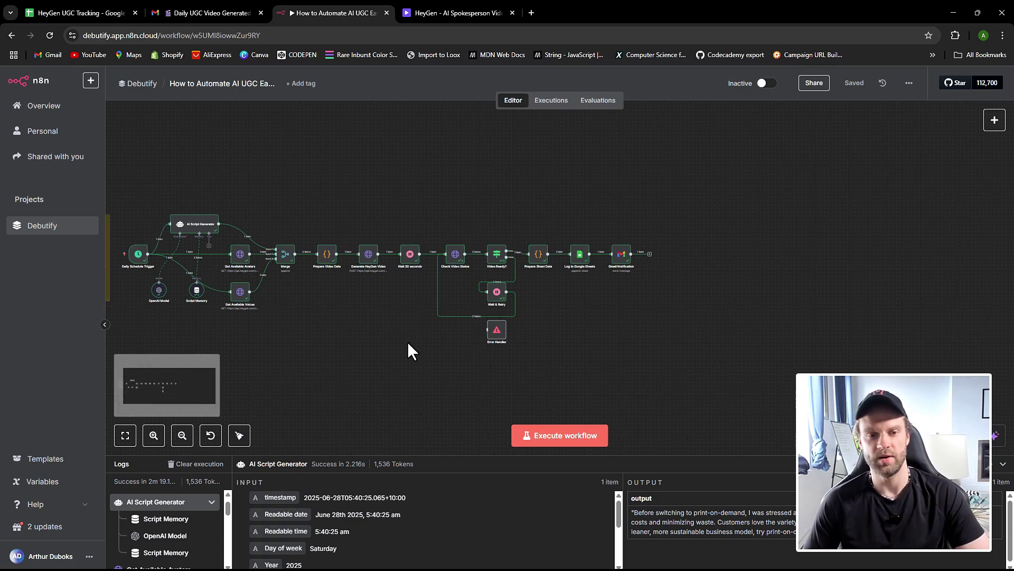